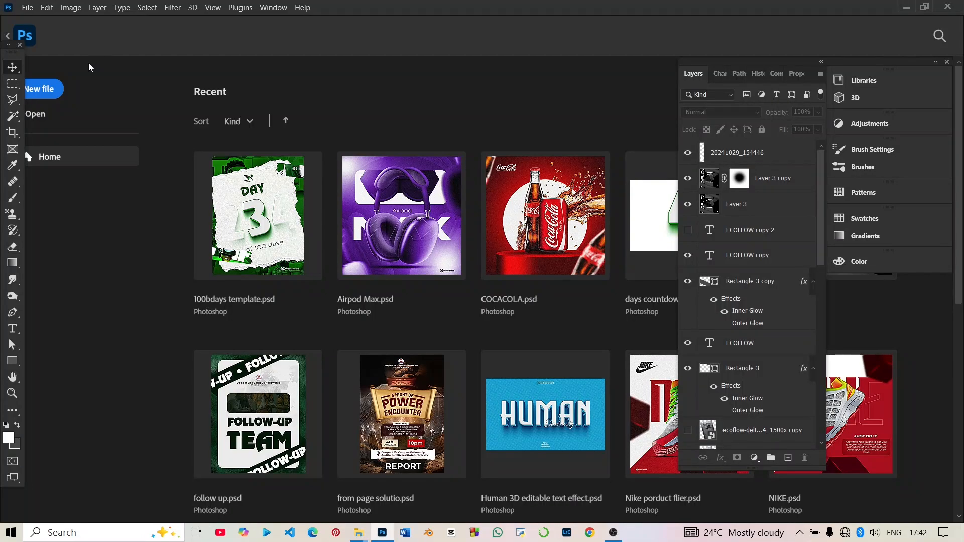
# Create a new 1024 x 1024 mm RGB document at 72 pixels/inch with transparent background contents.
pyautogui.click(55, 94)
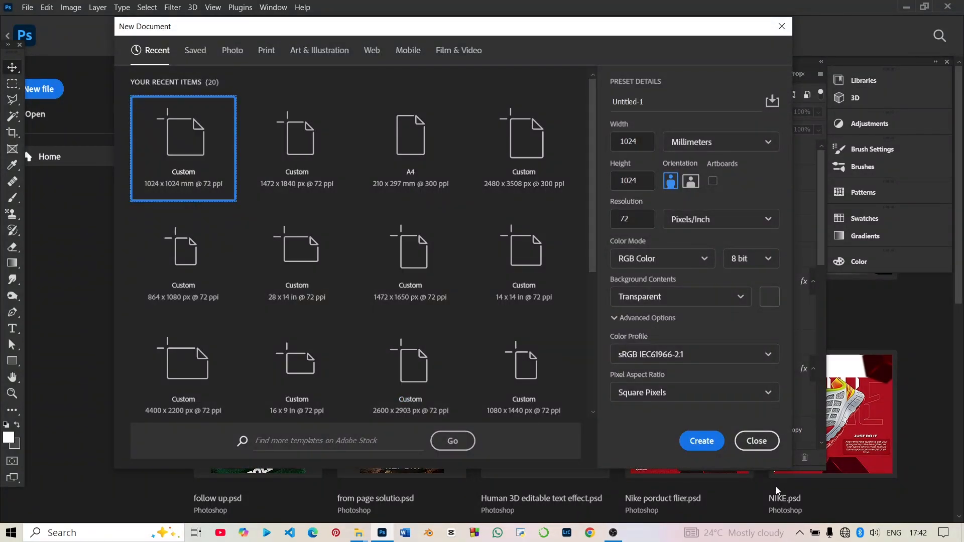
pyautogui.click(702, 441)
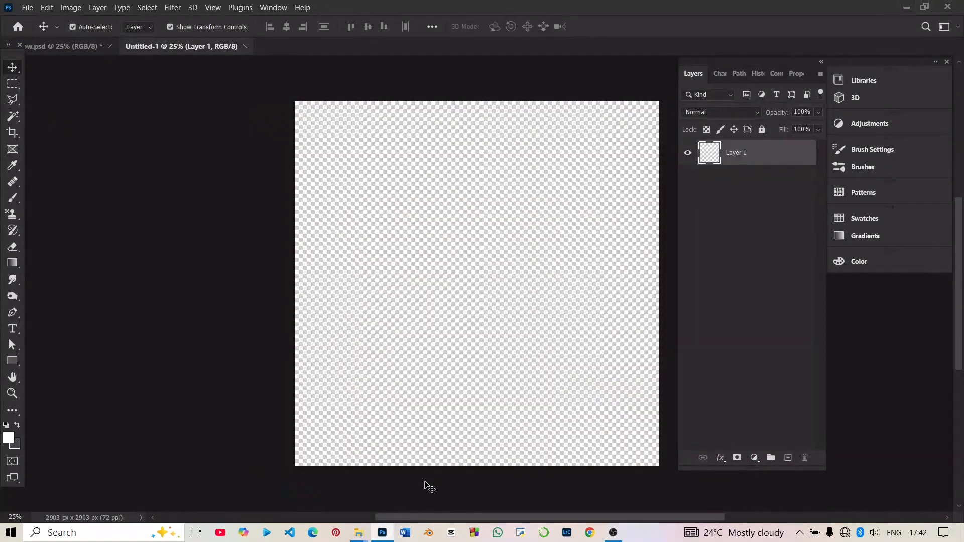
pyautogui.moveTo(390, 519); pyautogui.dragTo(436, 521)
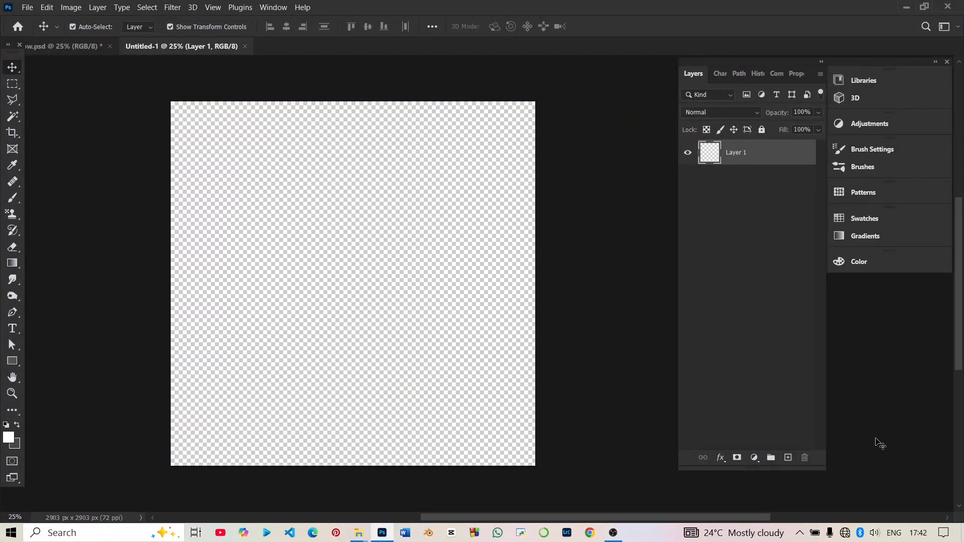
# Add a solid black colour fill layer as the background of the canvas.
pyautogui.click(754, 459)
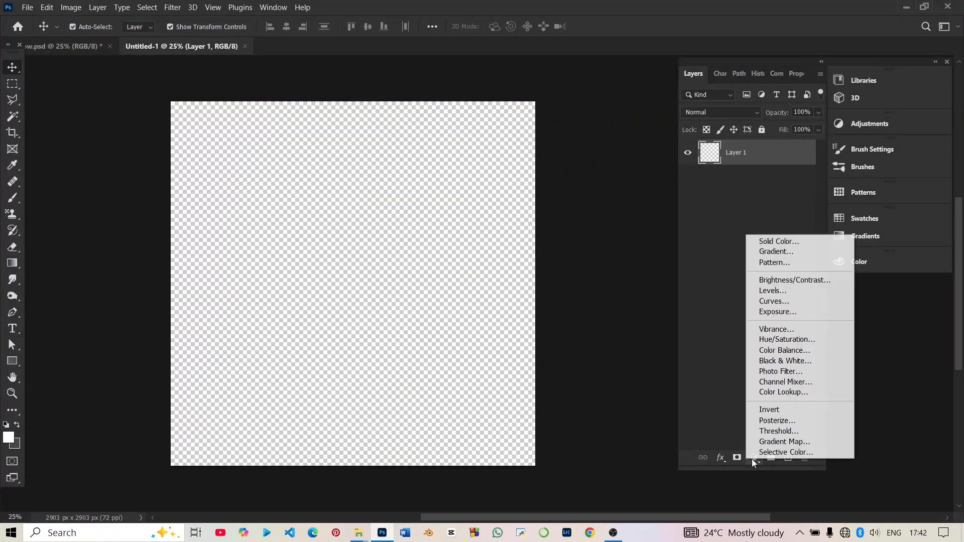
pyautogui.click(794, 243)
pyautogui.moveTo(546, 373); pyautogui.dragTo(667, 467)
pyautogui.click(794, 303)
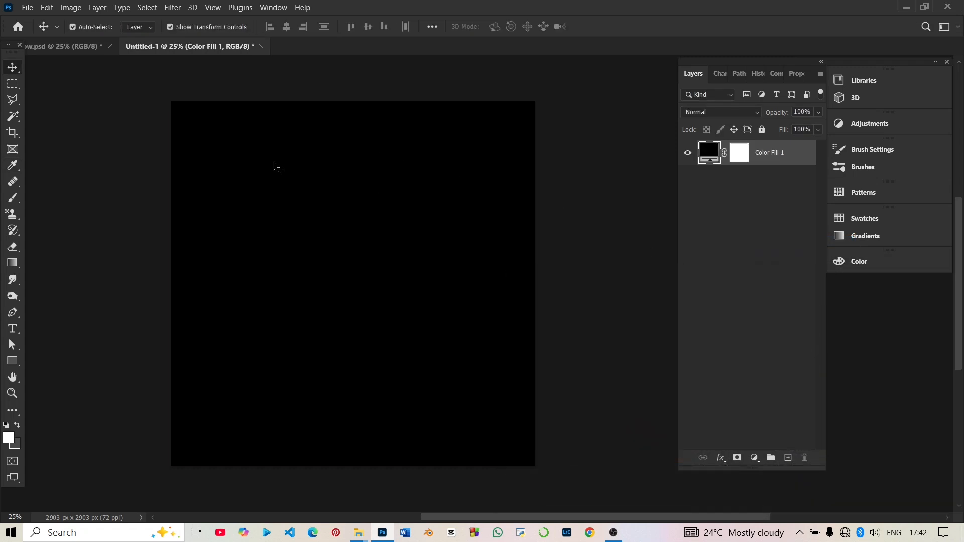
pyautogui.click(101, 146)
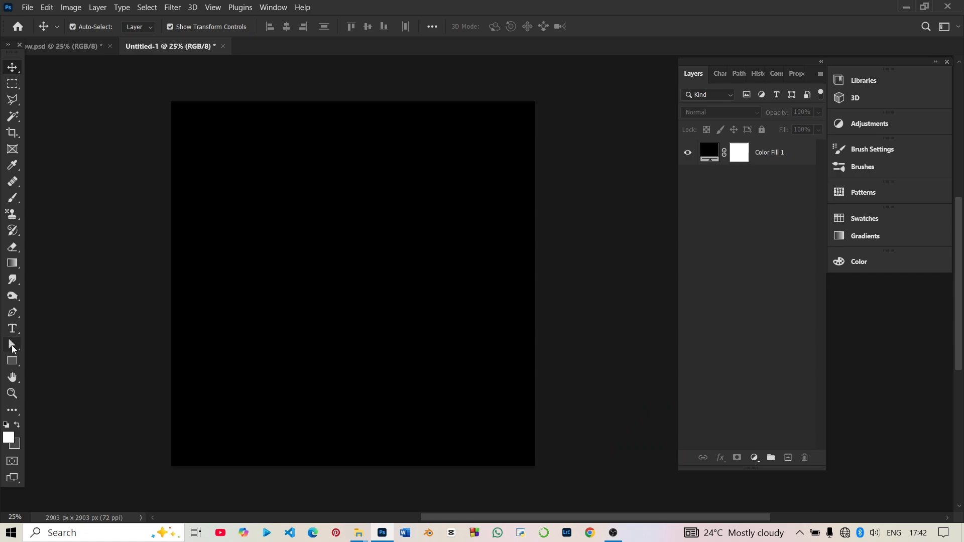
# Draw a white rectangle shape about 1339 x 201 px in the upper middle of the canvas.
pyautogui.click(12, 361)
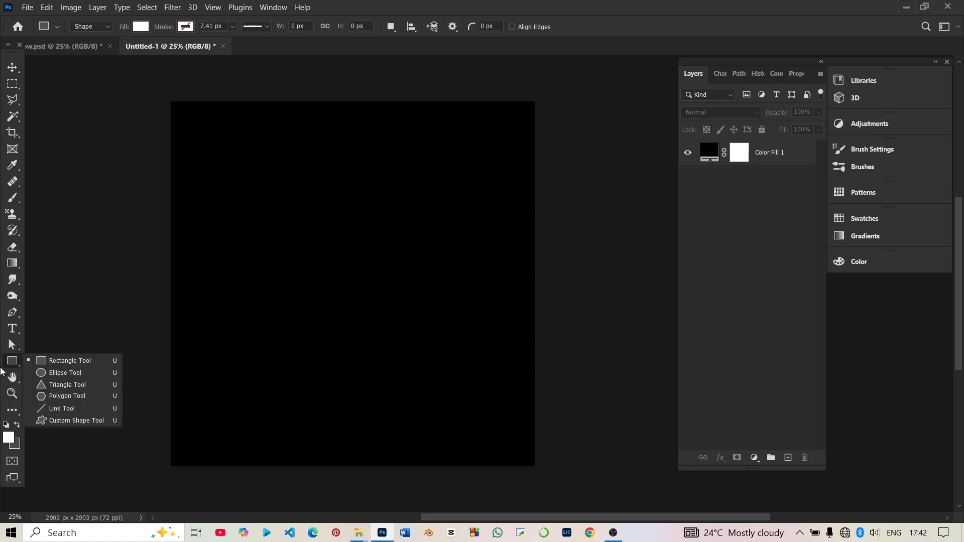
pyautogui.click(62, 360)
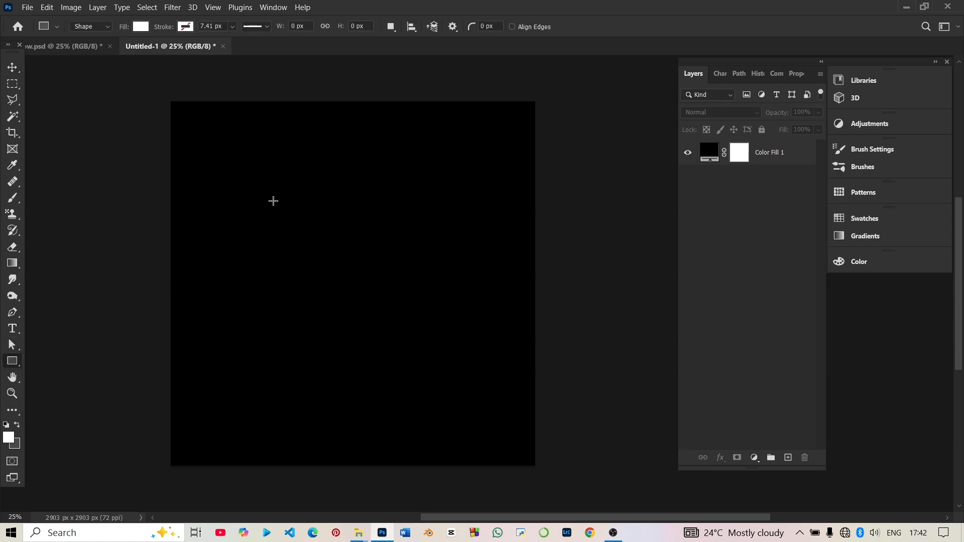
pyautogui.moveTo(279, 195); pyautogui.dragTo(433, 221)
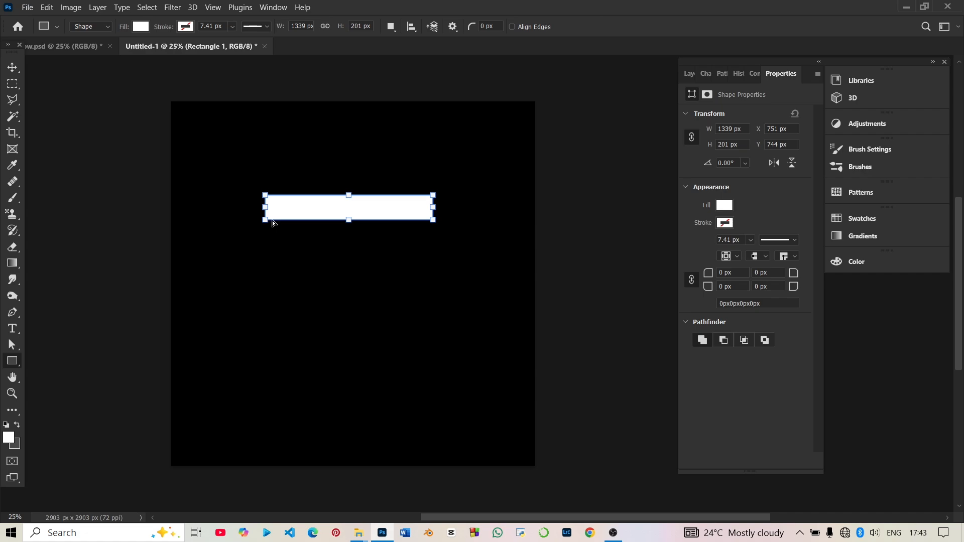
pyautogui.moveTo(271, 221); pyautogui.dragTo(316, 219)
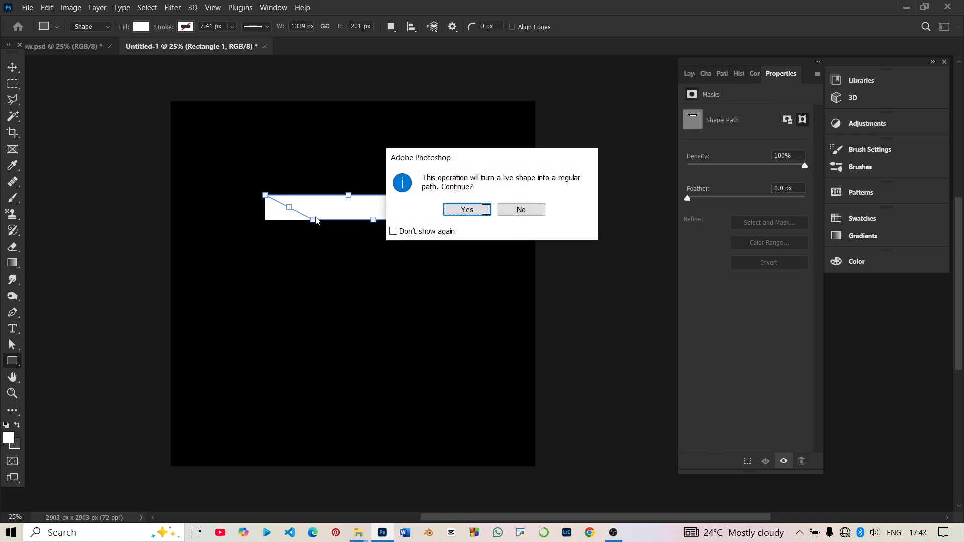
pyautogui.click(520, 209)
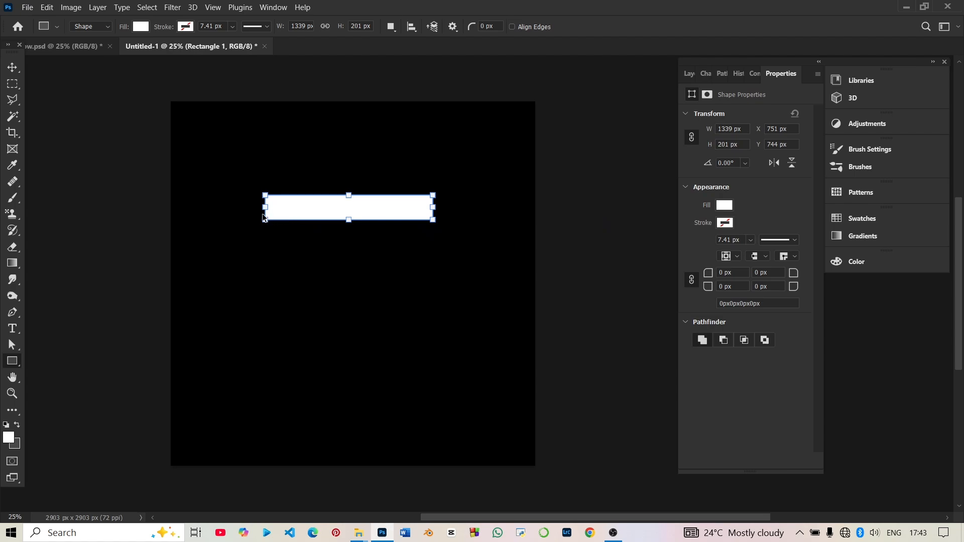
pyautogui.moveTo(265, 221); pyautogui.dragTo(286, 221)
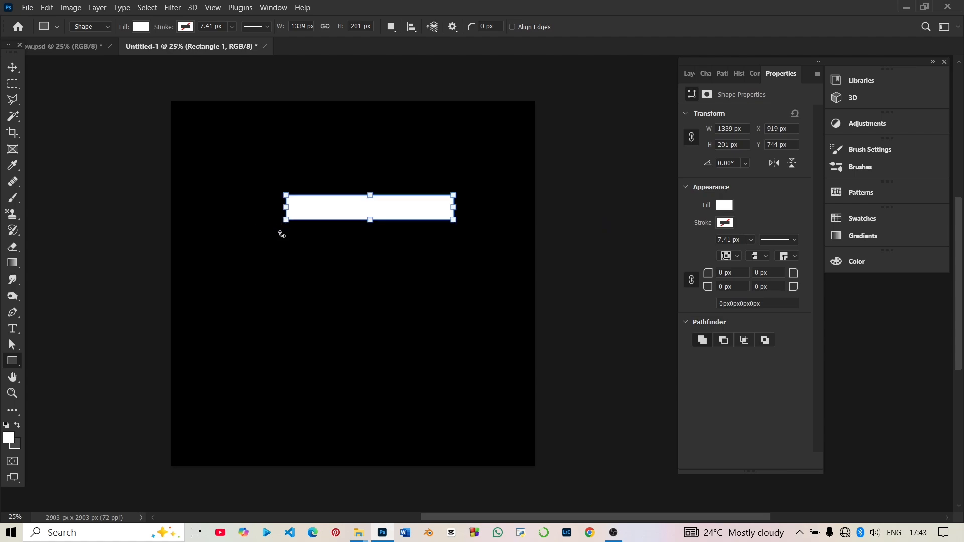
pyautogui.hotkey('ctrl', 'z')
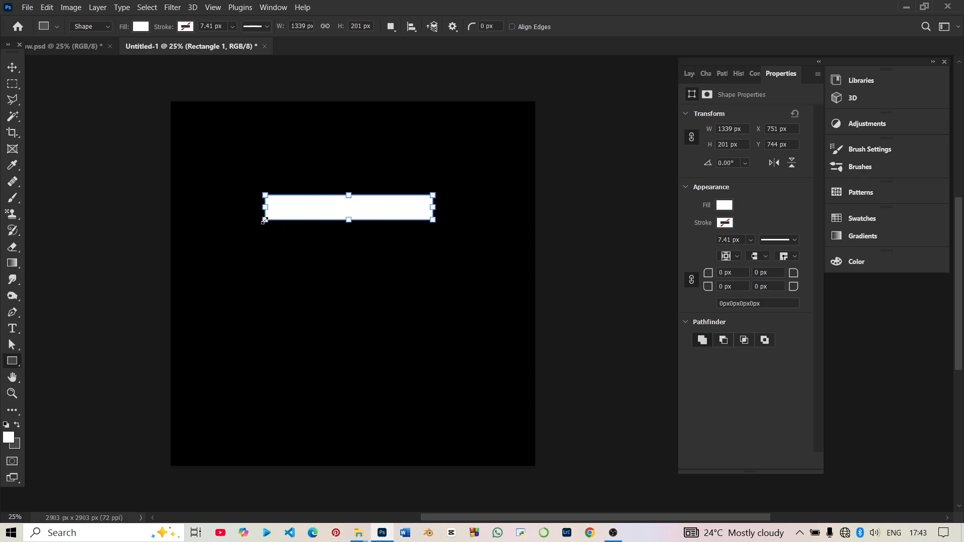
# Distort the white rectangle by shifting its lower-left corner inward along the bottom edge, converting the live shape to a regular path.
pyautogui.moveTo(266, 222); pyautogui.dragTo(309, 222)
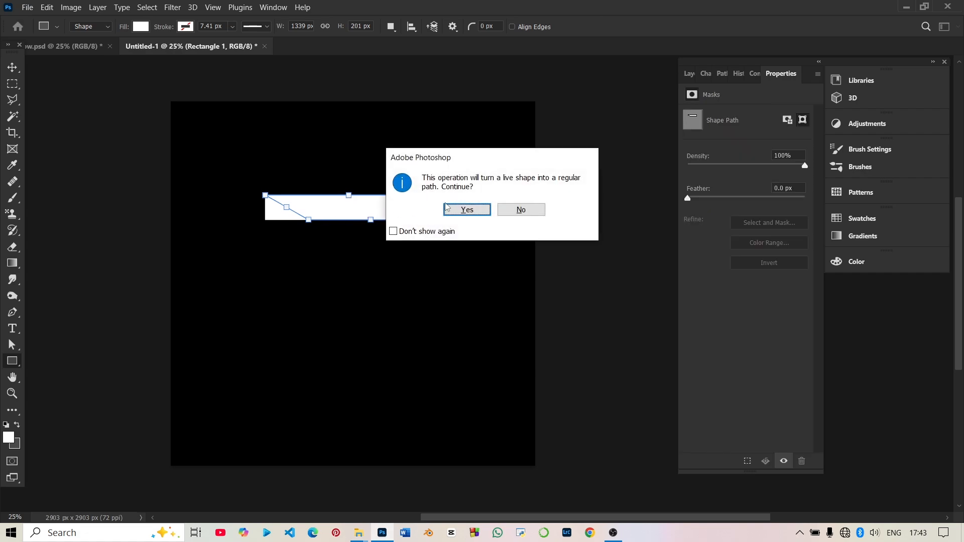
pyautogui.click(450, 207)
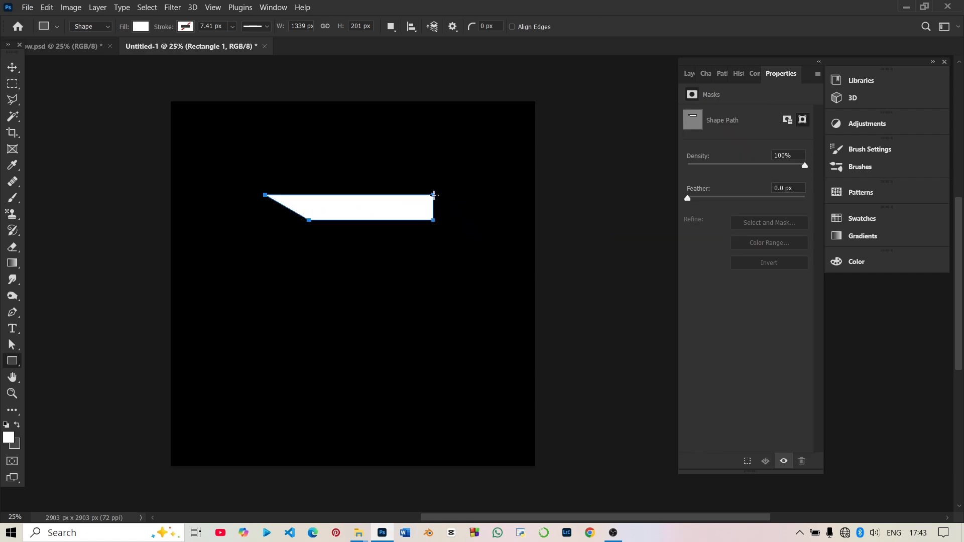
pyautogui.moveTo(434, 195); pyautogui.dragTo(418, 195)
pyautogui.click(423, 206)
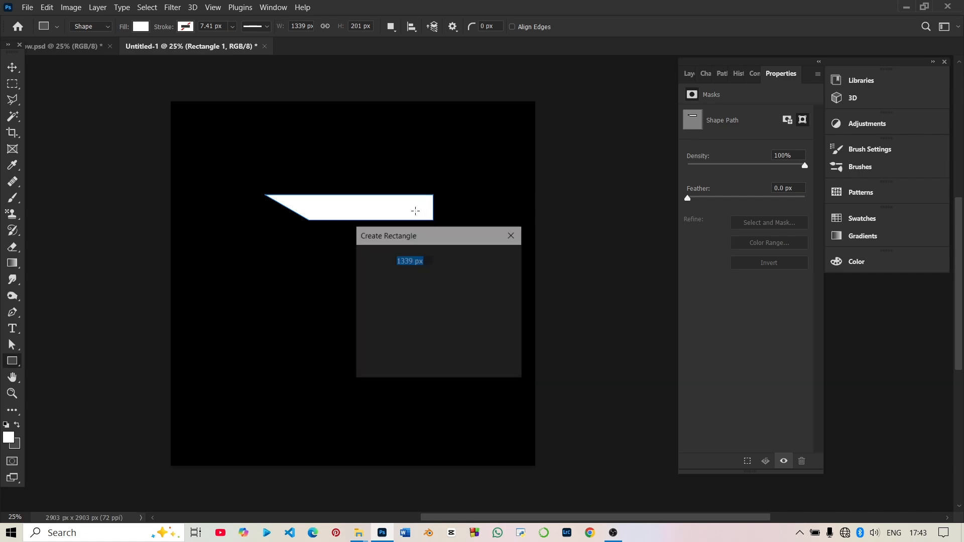
pyautogui.click(465, 360)
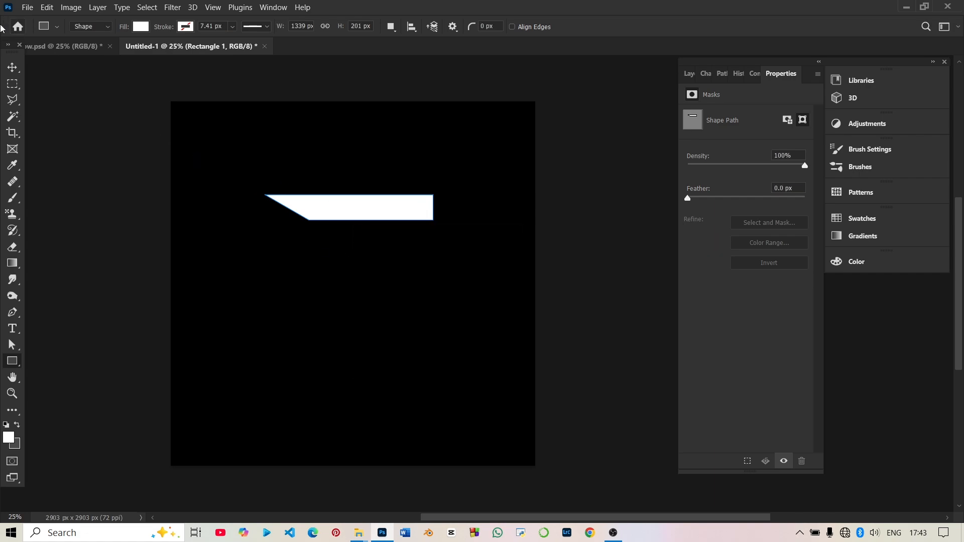
# Shift the white shape's upper-right corner inward along the top edge to form a parallelogram, and commit the transform.
pyautogui.click(12, 67)
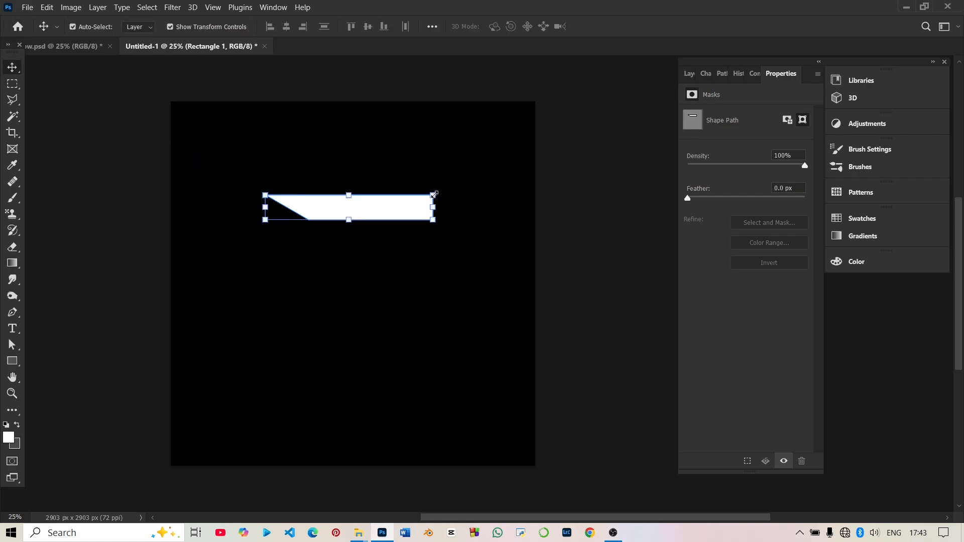
pyautogui.moveTo(433, 198); pyautogui.dragTo(389, 199)
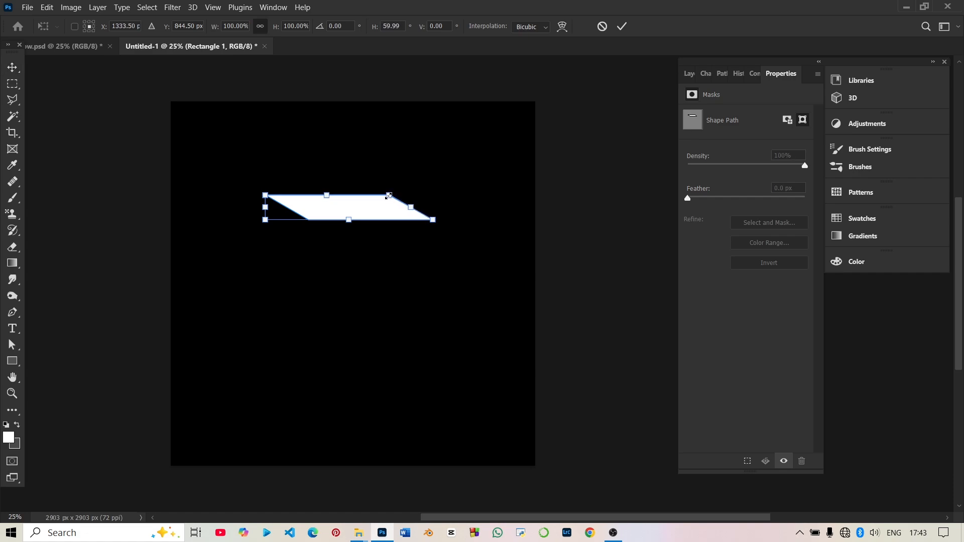
pyautogui.click(13, 66)
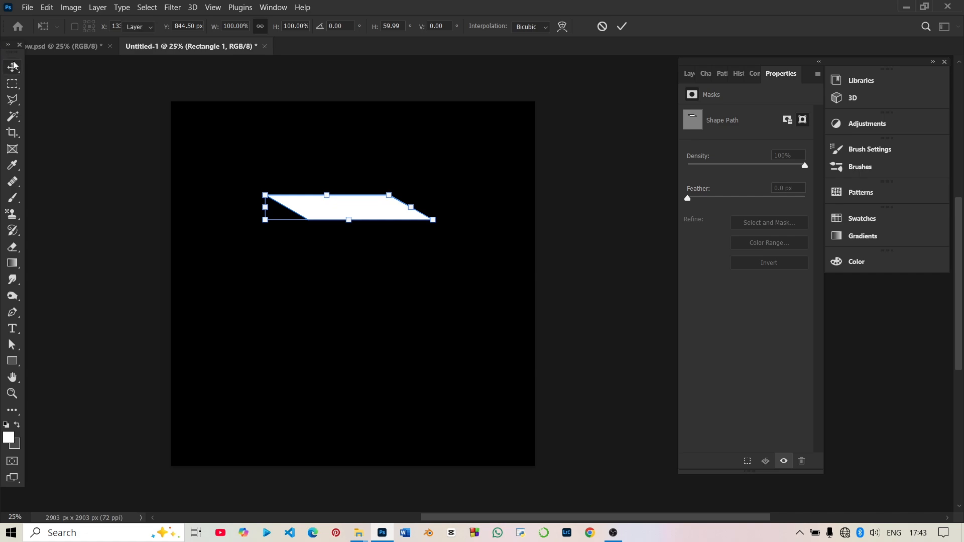
pyautogui.click(592, 304)
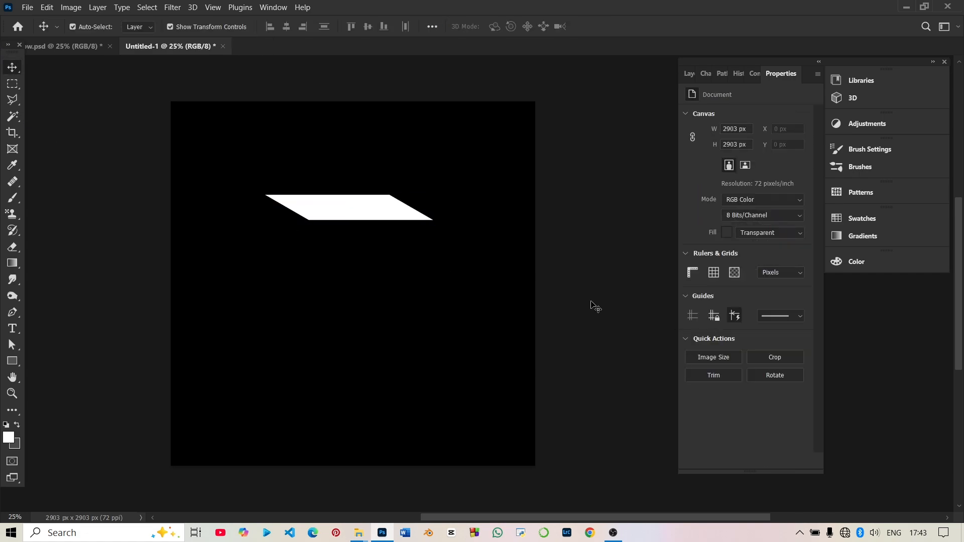
pyautogui.click(353, 213)
pyautogui.click(625, 332)
# Draw a rectangle about 1054 x 1251 px standing on the parallelogram's top edge and extending above the canvas.
pyautogui.click(12, 362)
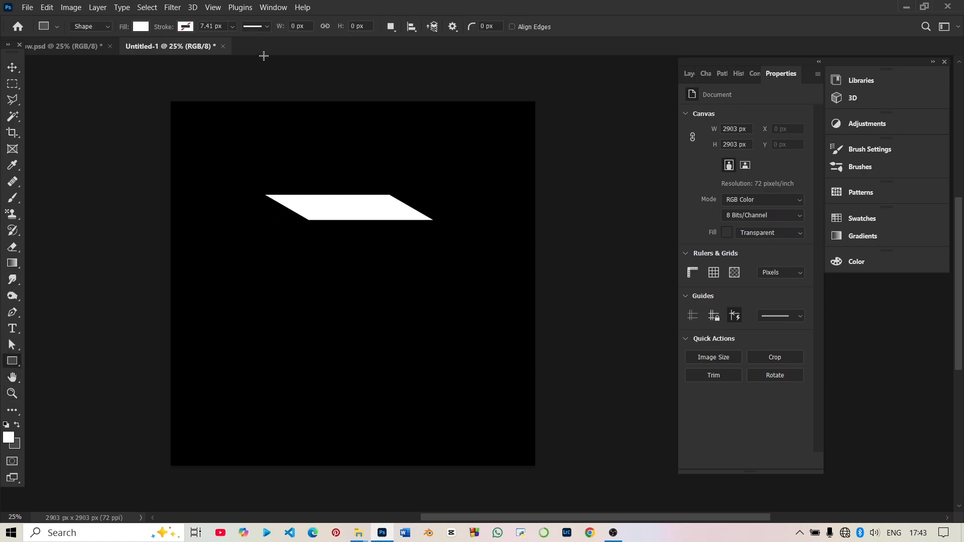
pyautogui.scroll(2, 268, 151)
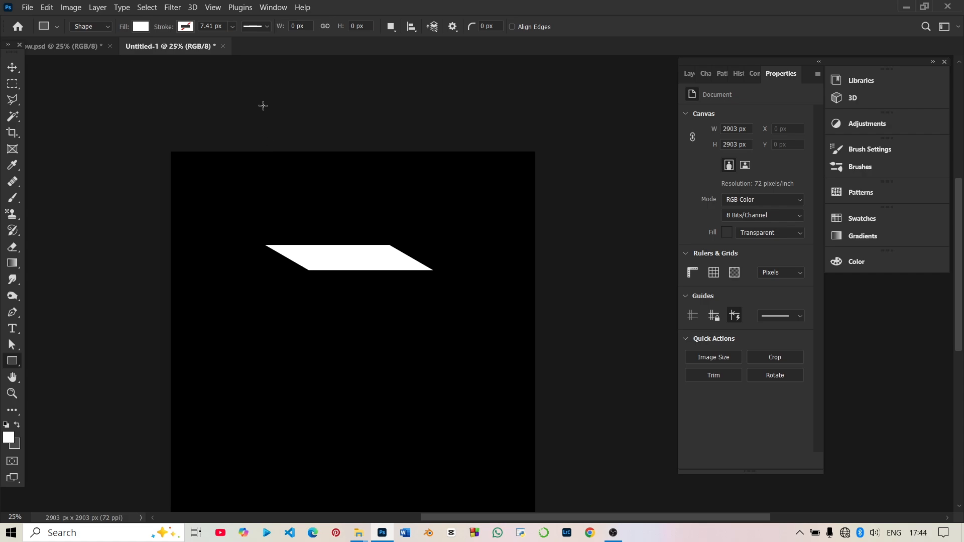
pyautogui.moveTo(259, 88); pyautogui.dragTo(390, 246)
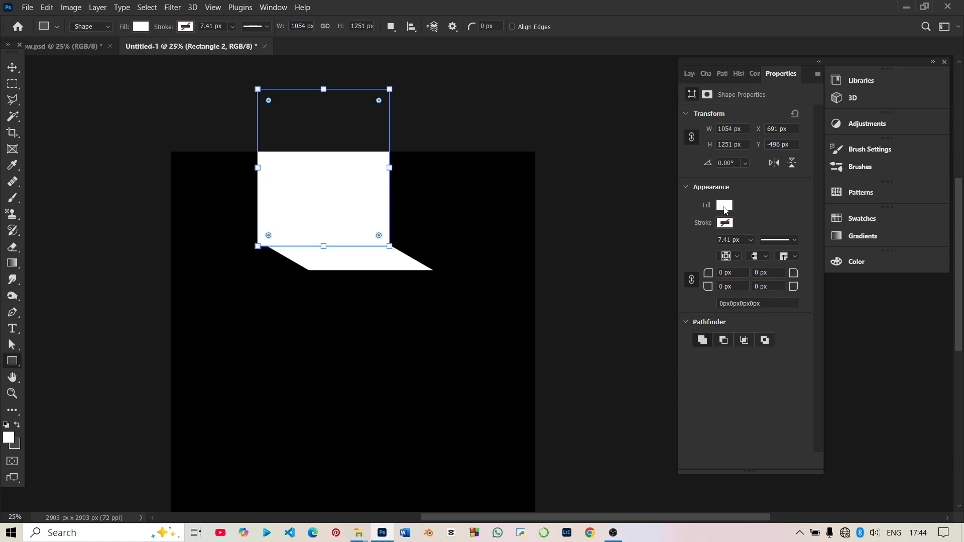
# Fill the tall rectangle with dark grey 323232.
pyautogui.click(725, 207)
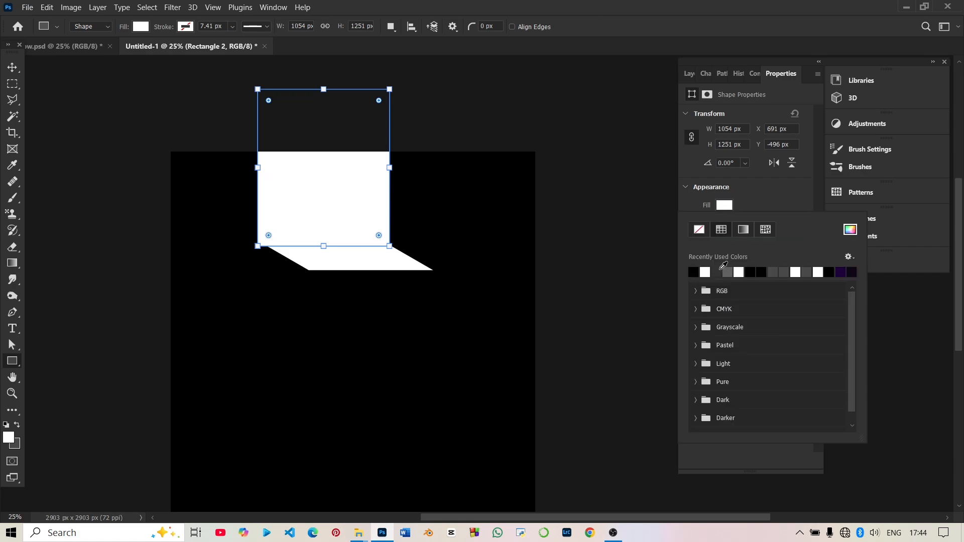
pyautogui.click(727, 272)
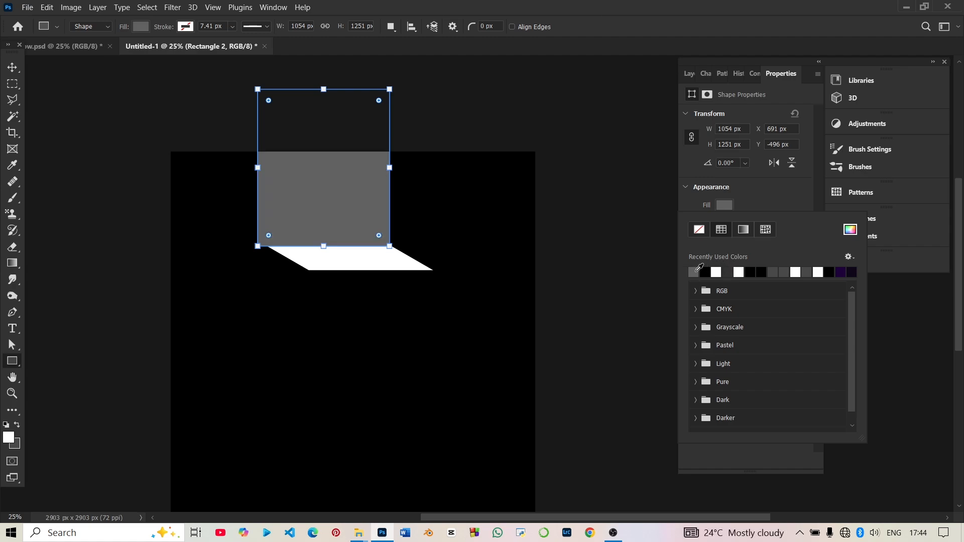
pyautogui.click(729, 272)
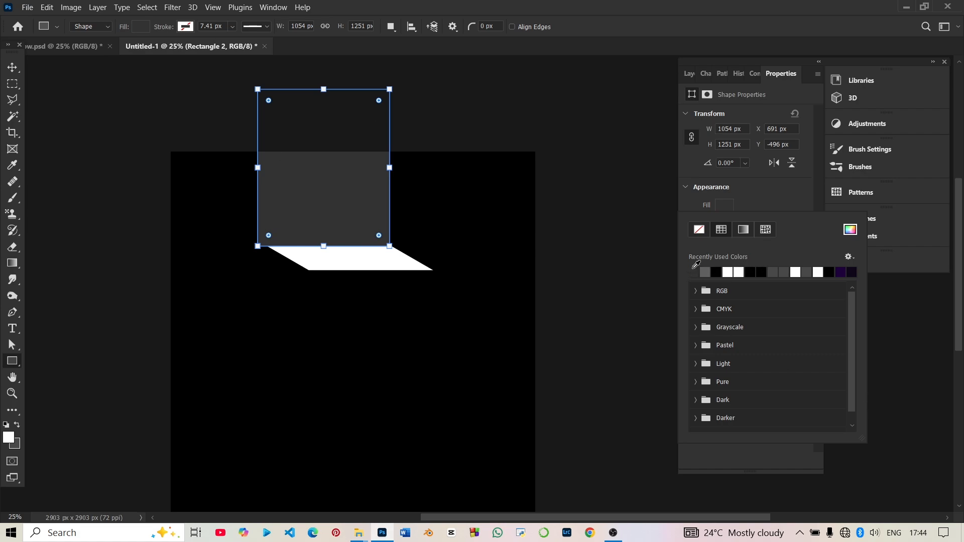
pyautogui.click(850, 230)
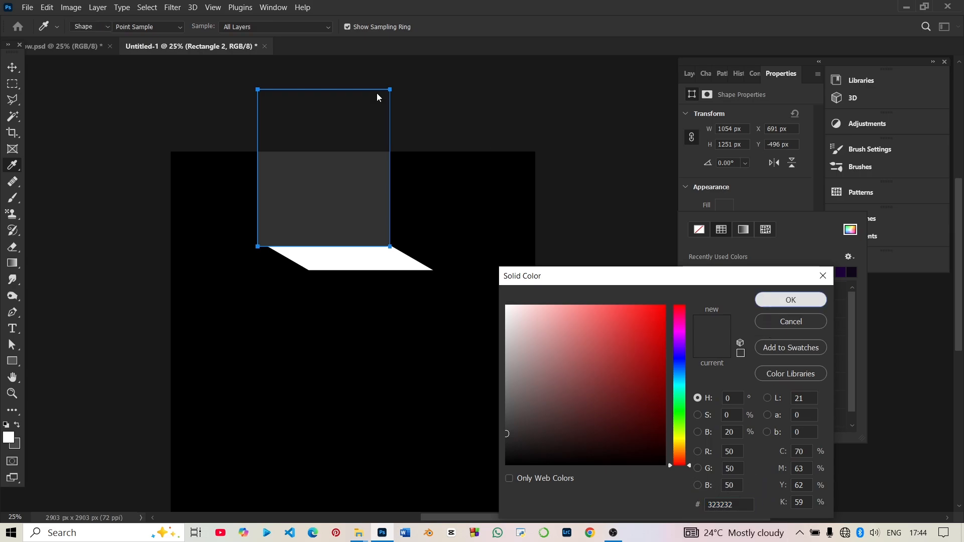
pyautogui.click(769, 300)
# Narrow the grey rectangle to about 994 px by aligning its left edge with the parallelogram's upper-left corner.
pyautogui.click(12, 67)
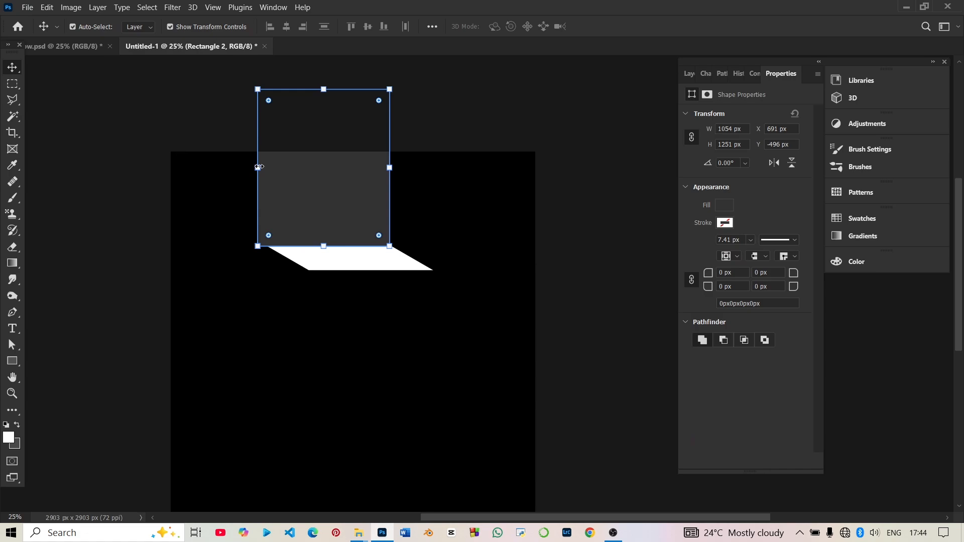
pyautogui.moveTo(260, 167); pyautogui.dragTo(271, 167)
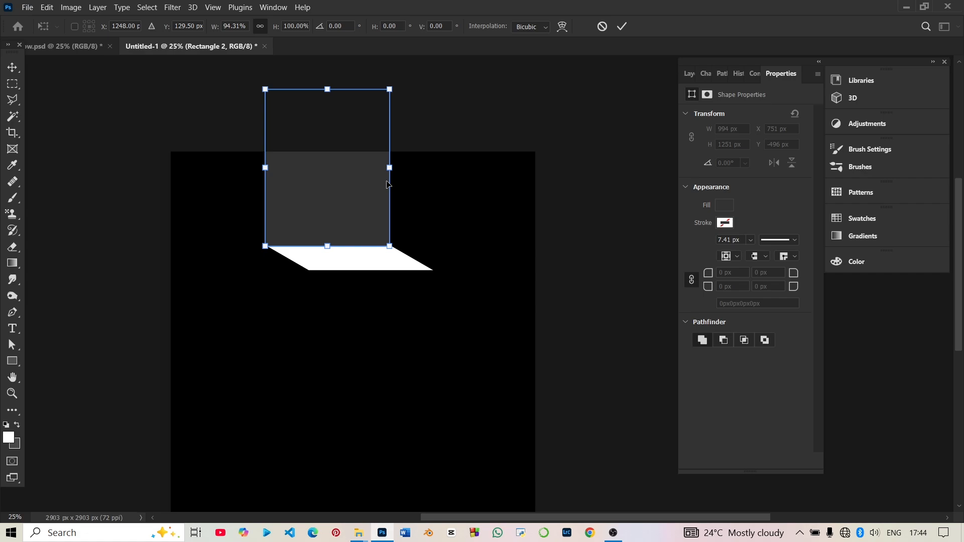
pyautogui.press('Return')
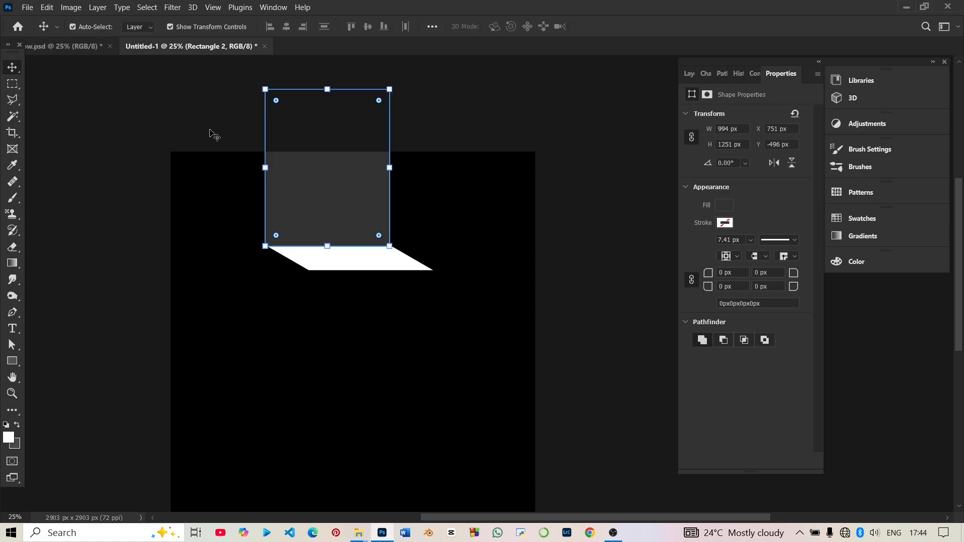
# Trim the grey rectangle's width to about 982 px and raise it to Y about -507 px so it meets the parallelogram's top edge.
pyautogui.moveTo(358, 193); pyautogui.dragTo(394, 178)
pyautogui.hotkey('ctrl', '+')
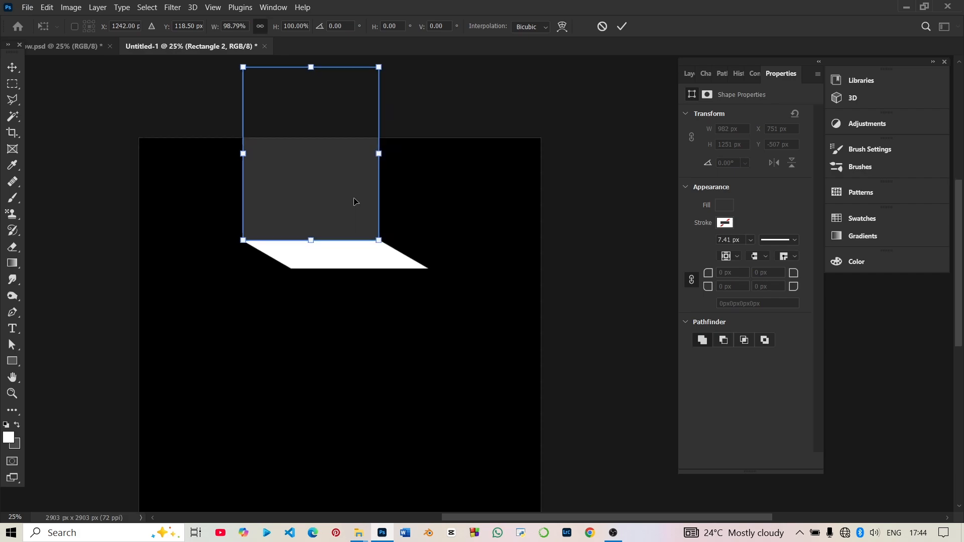
pyautogui.hotkey('ctrl', '+')
pyautogui.hotkey('ctrl', '+')
pyautogui.hotkey('ctrl', '+')
pyautogui.hotkey('ctrl', '+')
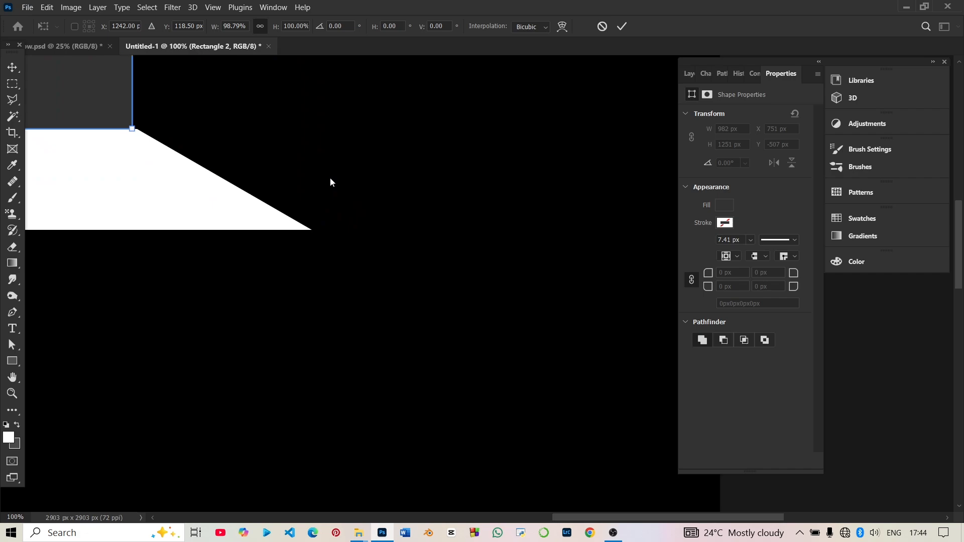
pyautogui.scroll(1, 330, 182)
pyautogui.press('Return')
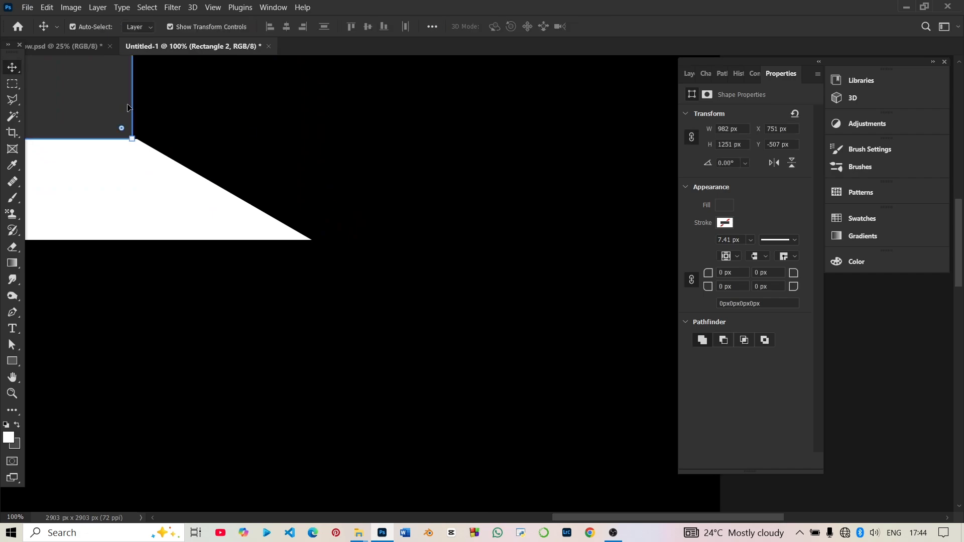
pyautogui.scroll(5, 189, 112)
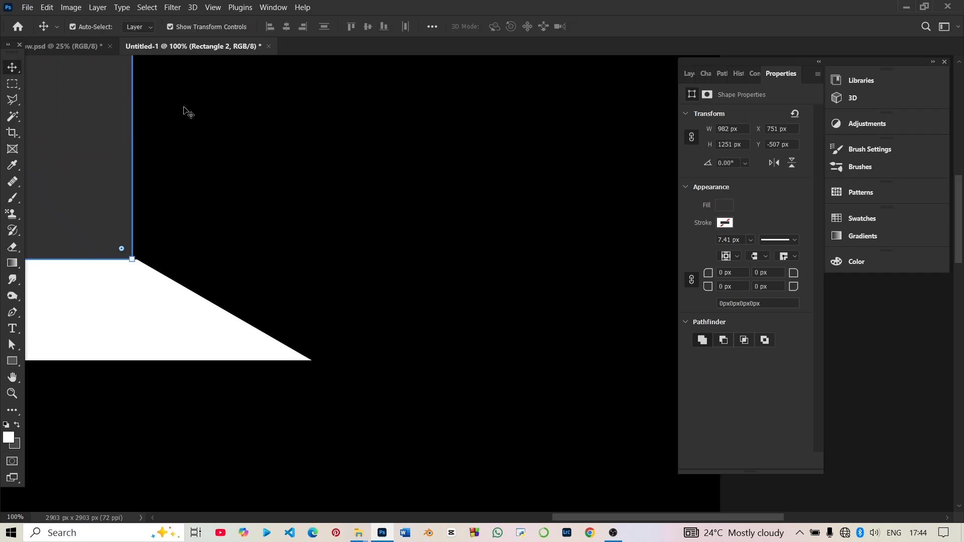
# Widen the dark grey rectangle to about 991 px so its right edge meets the parallelogram's upper-right corner.
pyautogui.scroll(8, 189, 111)
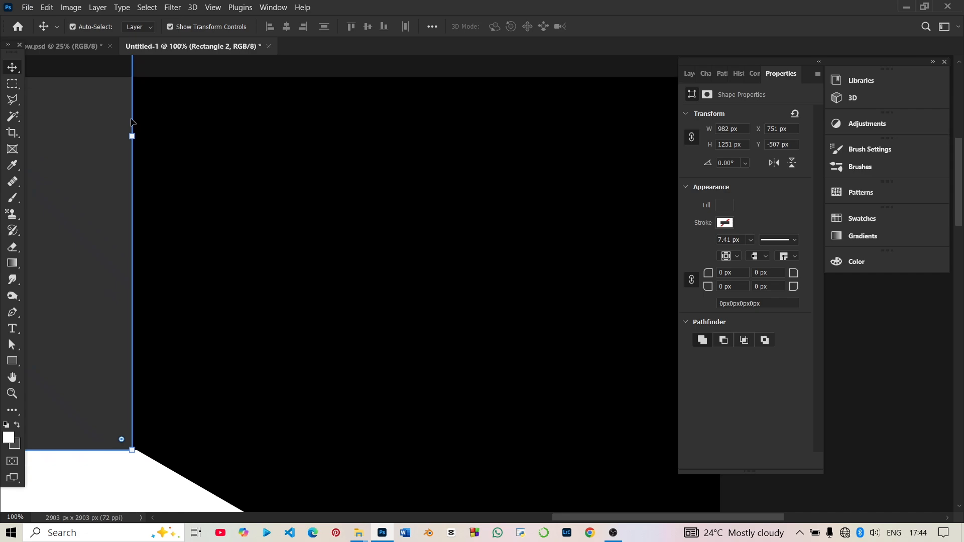
pyautogui.moveTo(136, 134); pyautogui.dragTo(142, 138)
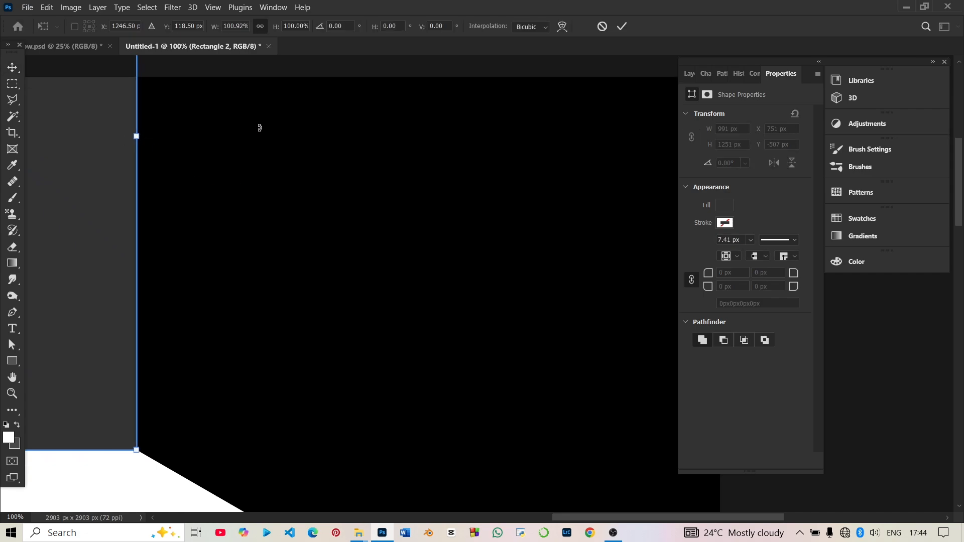
pyautogui.scroll(-3, 257, 151)
pyautogui.hotkey('ctrl', '-')
pyautogui.hotkey('ctrl', '-')
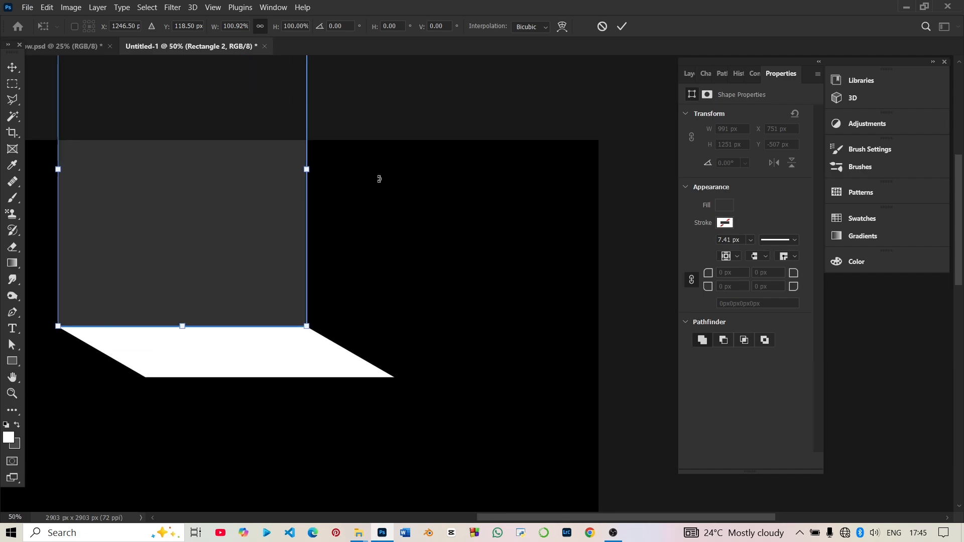
pyautogui.click(661, 109)
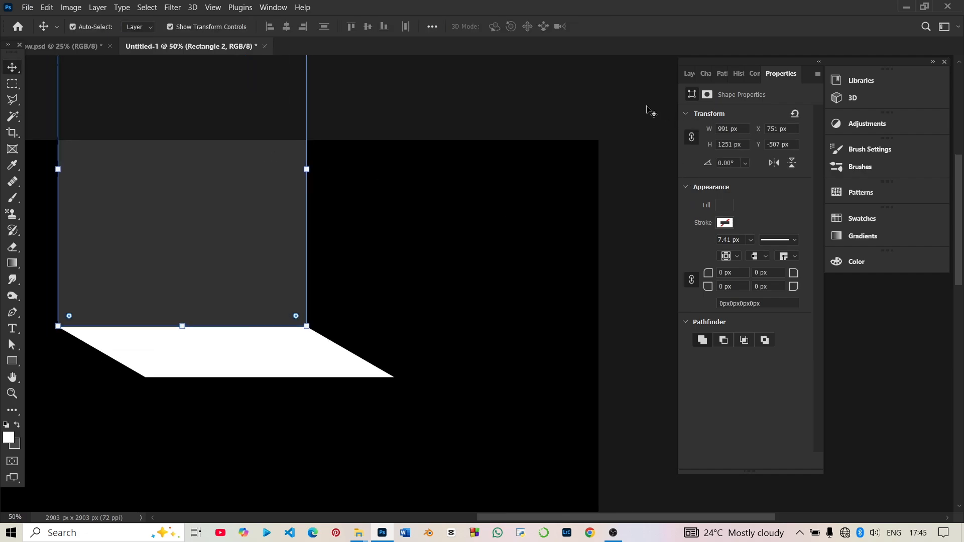
pyautogui.click(647, 107)
# Duplicate the grey rectangle and place the copy flush against its right edge at X 1742 px, Y -507 px.
pyautogui.click(194, 266)
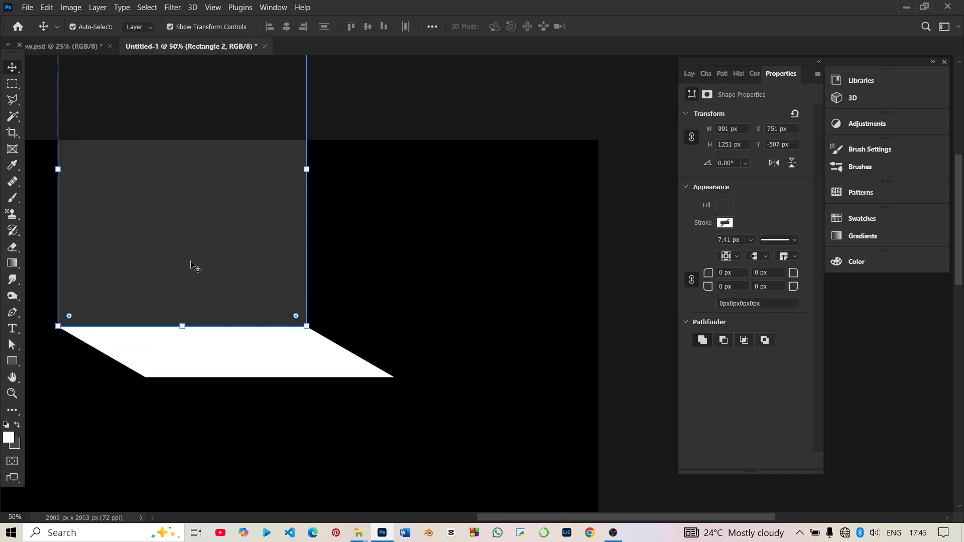
pyautogui.moveTo(191, 264); pyautogui.dragTo(463, 304)
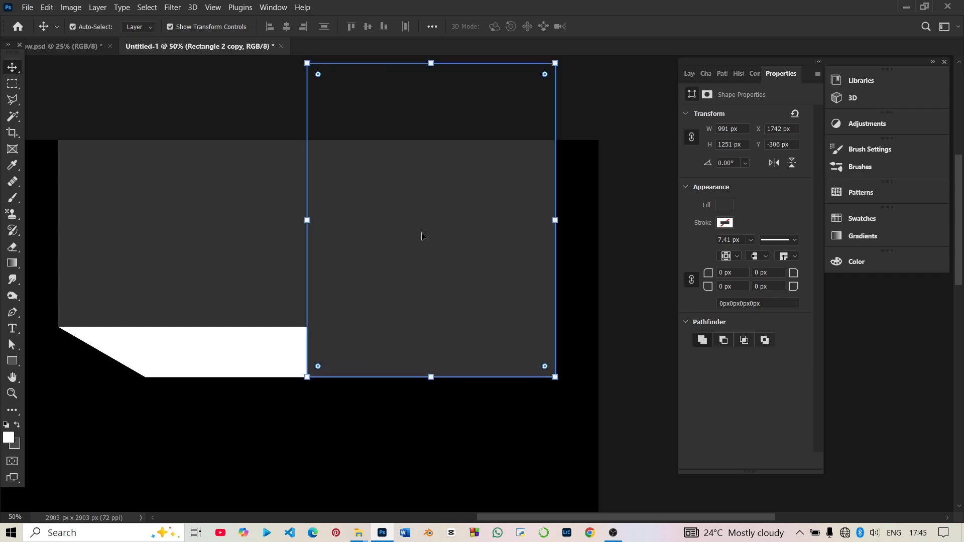
pyautogui.moveTo(422, 237); pyautogui.dragTo(426, 184)
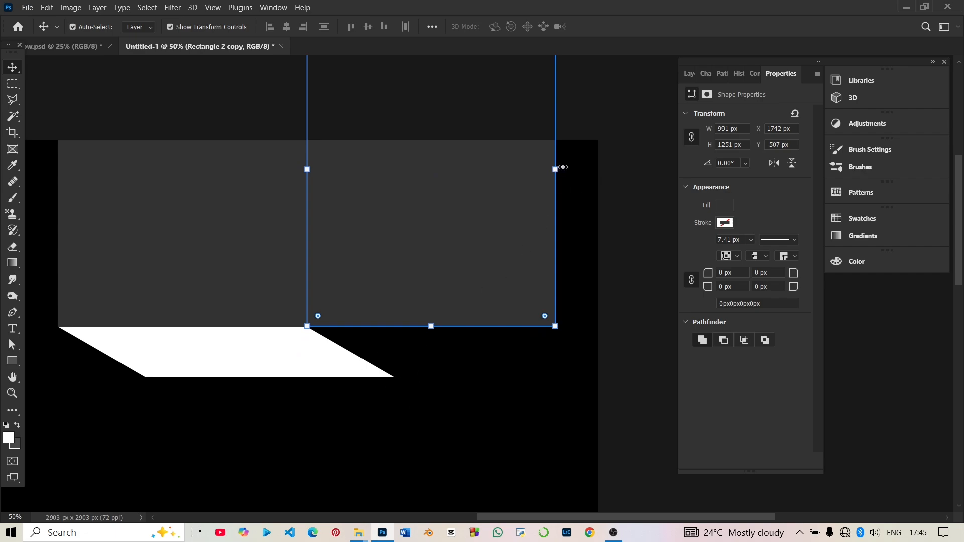
# Narrow the rectangle copy to about 348 px and skew its outer edge down about 30.1° to meet the parallelogram's lower-right corner.
pyautogui.moveTo(554, 169); pyautogui.dragTo(396, 178)
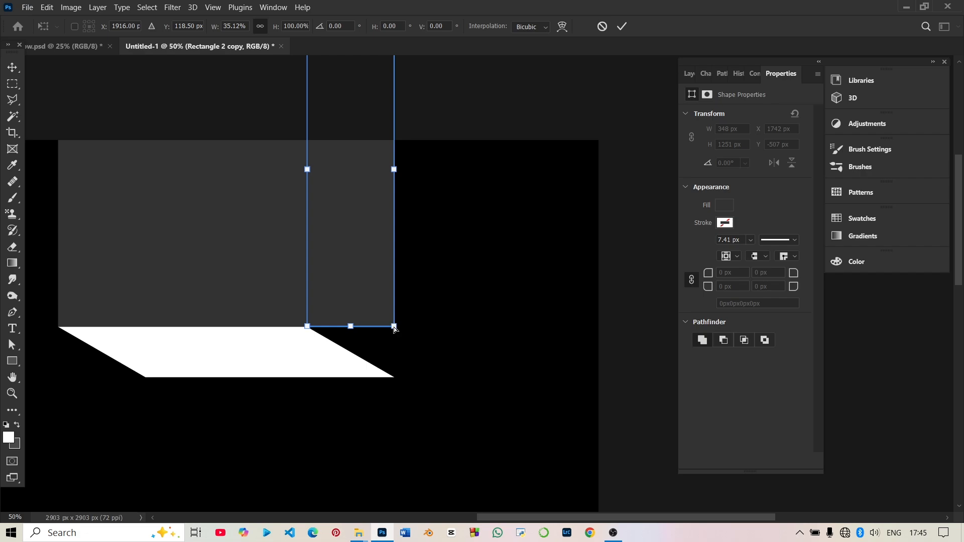
pyautogui.moveTo(395, 328); pyautogui.dragTo(395, 379)
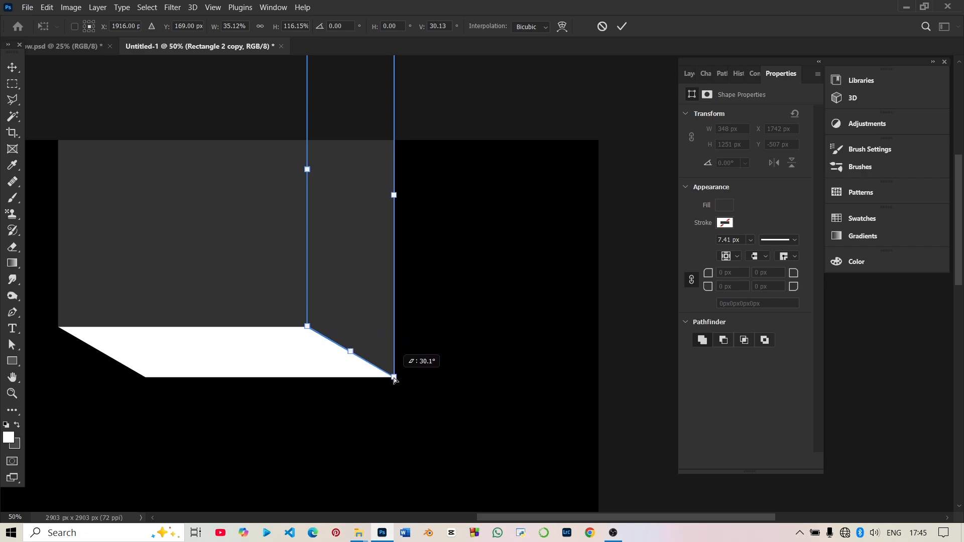
pyautogui.moveTo(395, 380); pyautogui.dragTo(395, 378)
pyautogui.moveTo(614, 58); pyautogui.dragTo(556, 122)
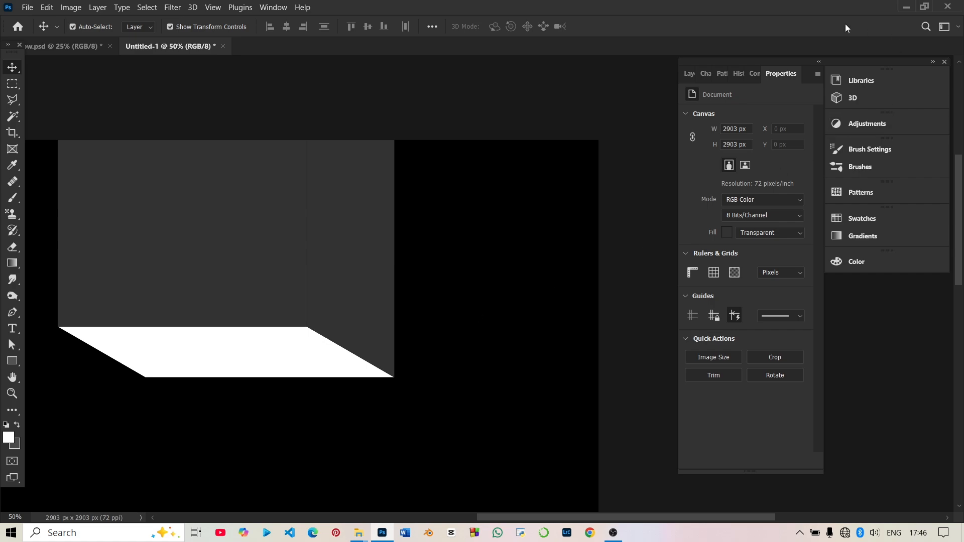
# Move the white parallelogram's layer, Rectangle 1, to the top of the layer stack.
pyautogui.click(693, 79)
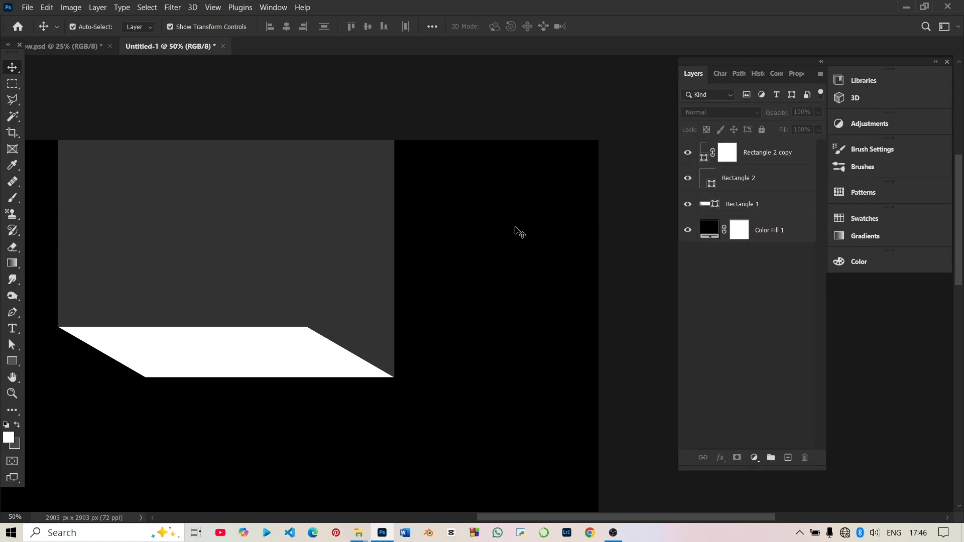
pyautogui.click(168, 337)
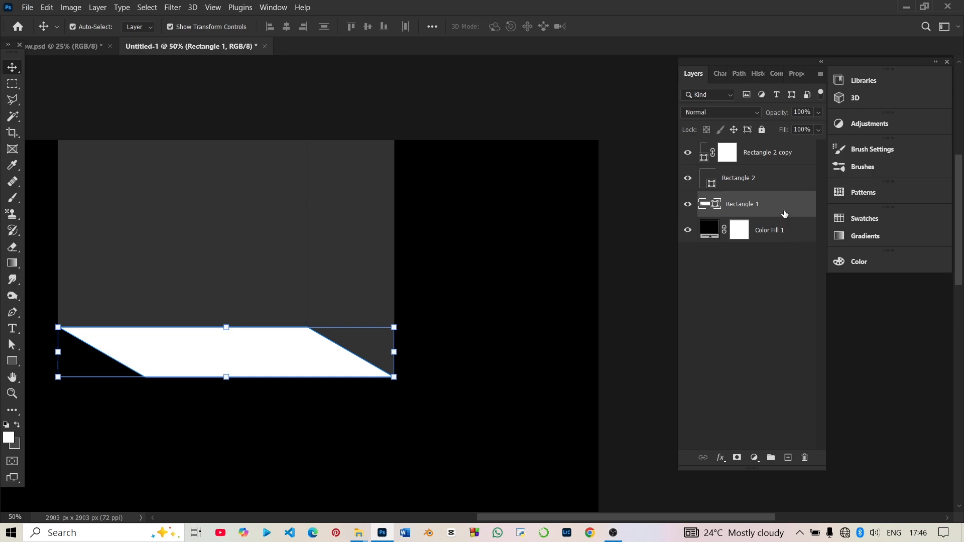
pyautogui.moveTo(785, 214); pyautogui.dragTo(786, 153)
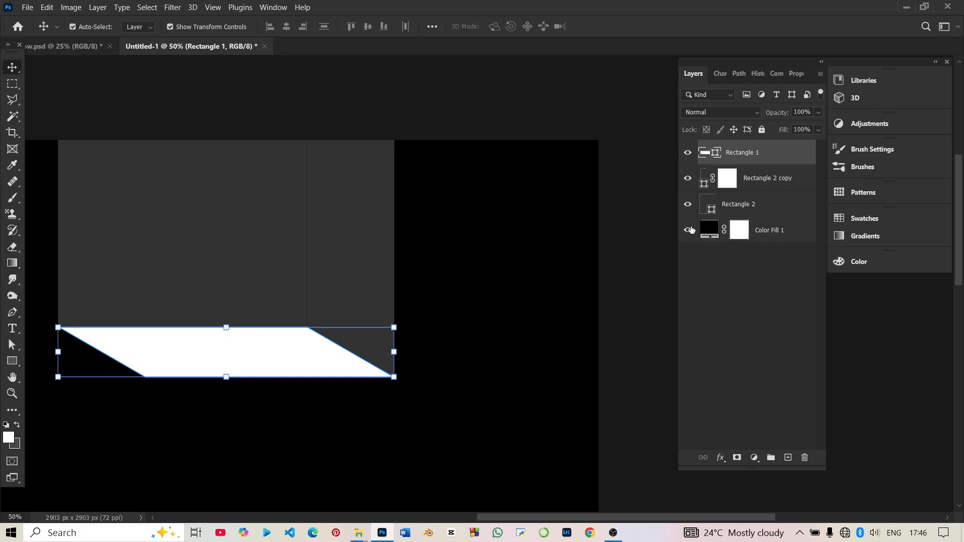
# Add a white Outer Glow to the parallelogram with Normal blending, 100% opacity, 85 px size and 82% range.
pyautogui.click(722, 458)
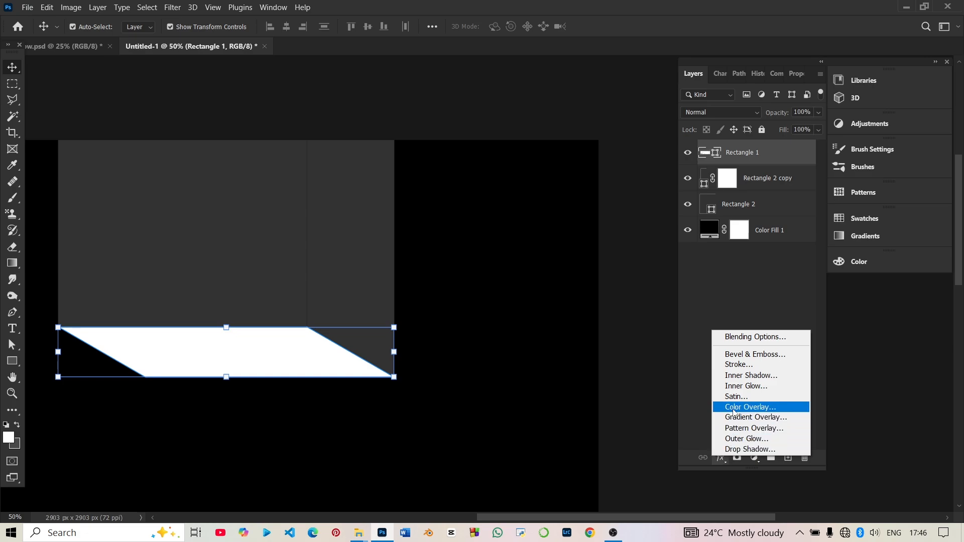
pyautogui.click(736, 439)
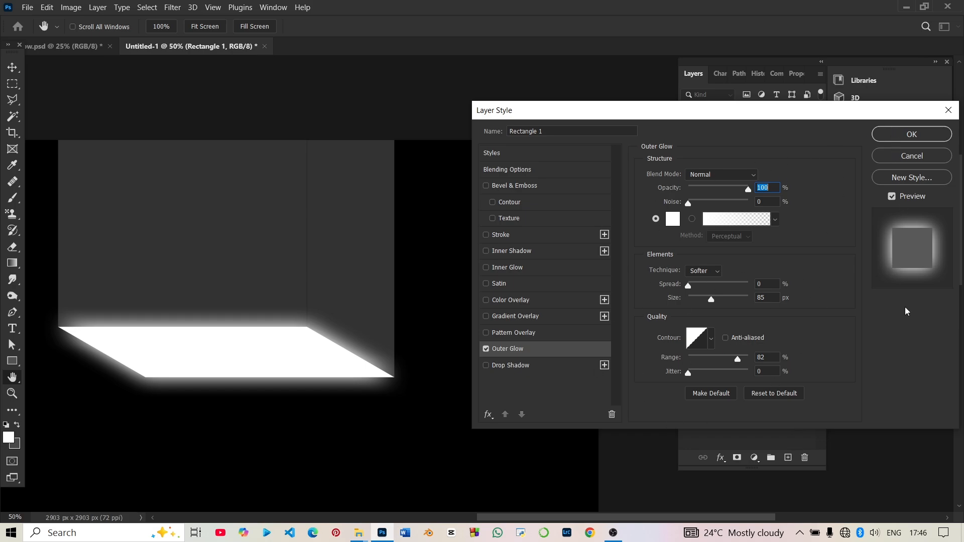
pyautogui.click(912, 134)
pyautogui.press('v')
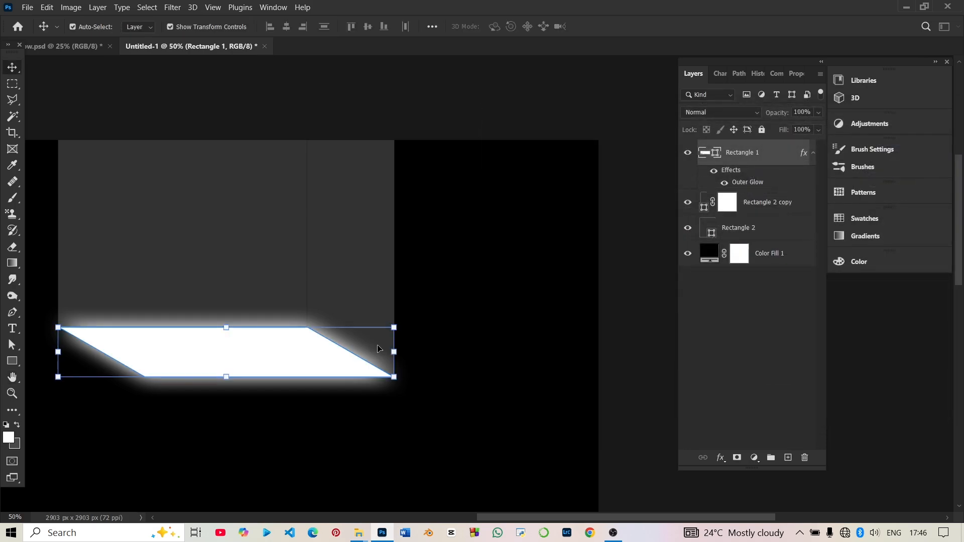
# Create a new layer on top and paint one soft white 1800 px brush dab below the parallelogram.
pyautogui.hotkey('ctrl', '-')
pyautogui.hotkey('ctrl', '-')
pyautogui.rightClick(539, 194)
pyautogui.click(539, 197)
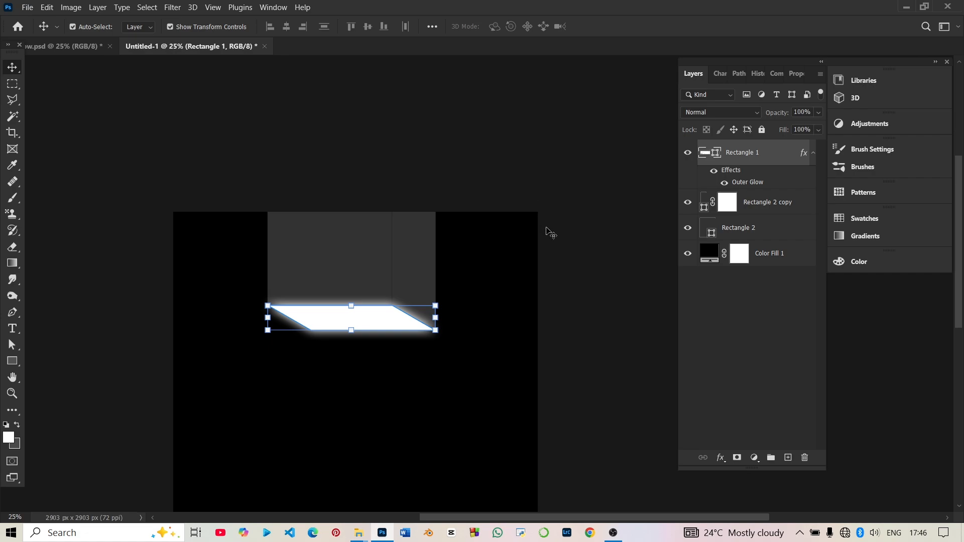
pyautogui.scroll(-2, 548, 231)
pyautogui.keyDown('ctrl'); pyautogui.click(582, 275); pyautogui.keyUp('ctrl')
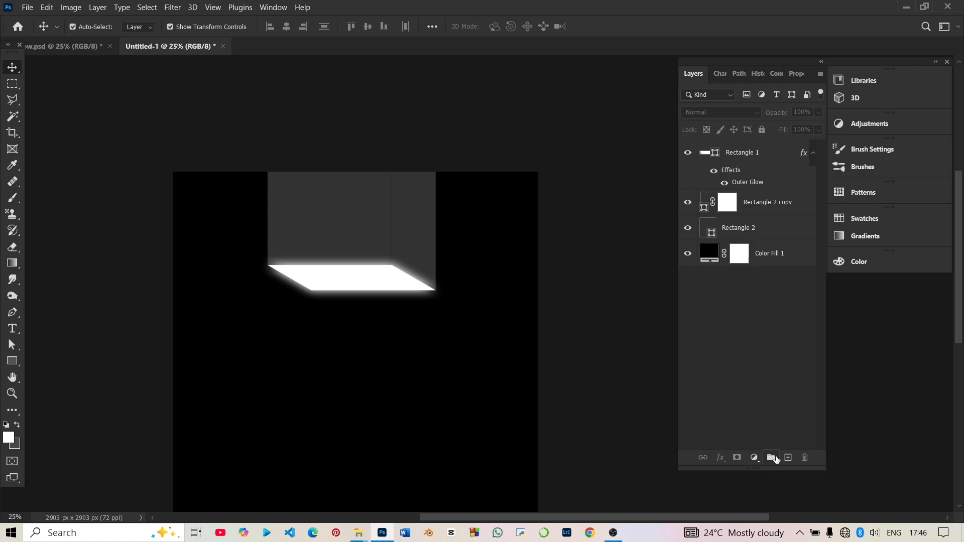
pyautogui.click(787, 458)
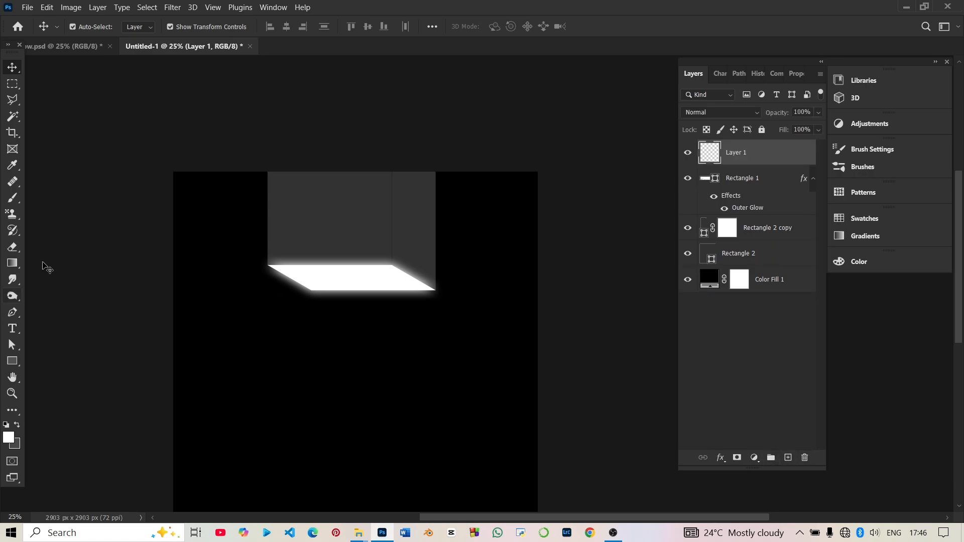
pyautogui.click(15, 204)
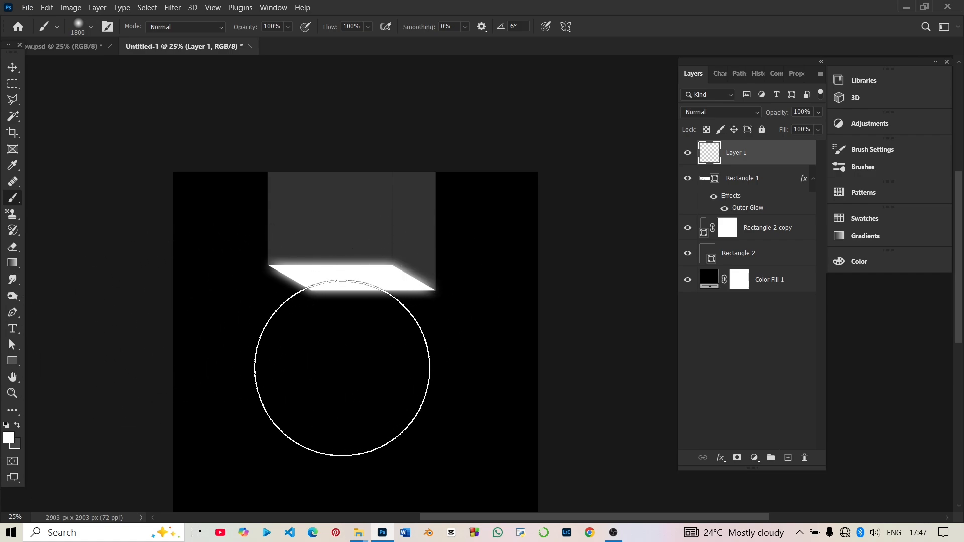
pyautogui.click(342, 368)
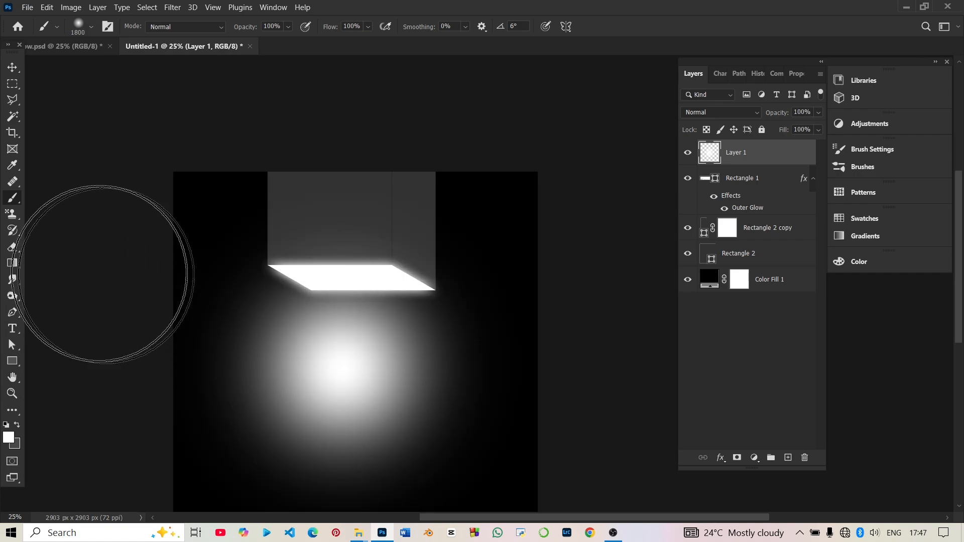
# Squash the white dab into a thin horizontal streak, about 2.10% of its height and 47.33% of its width.
pyautogui.click(13, 67)
pyautogui.click(297, 394)
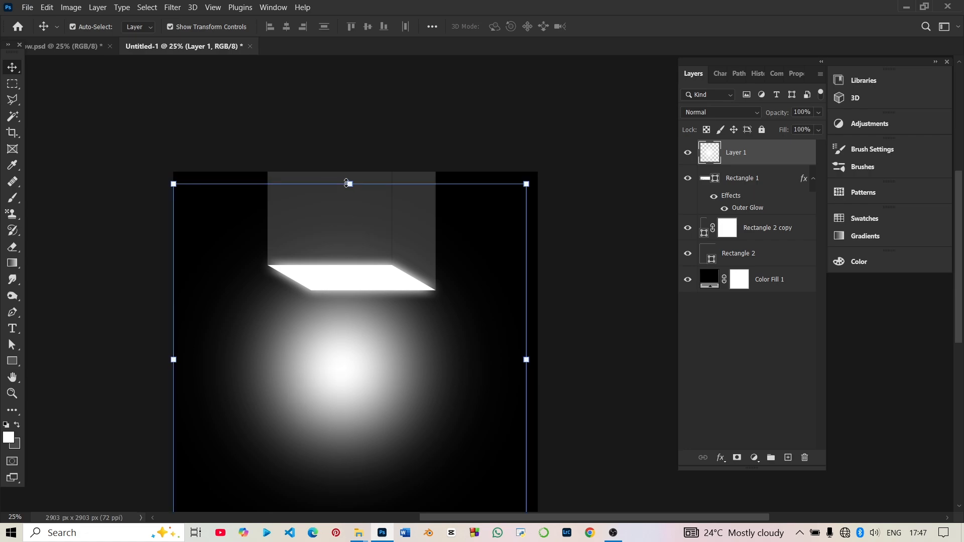
pyautogui.moveTo(346, 184); pyautogui.dragTo(349, 383)
pyautogui.moveTo(334, 454); pyautogui.dragTo(343, 351)
pyautogui.moveTo(360, 282); pyautogui.dragTo(365, 423)
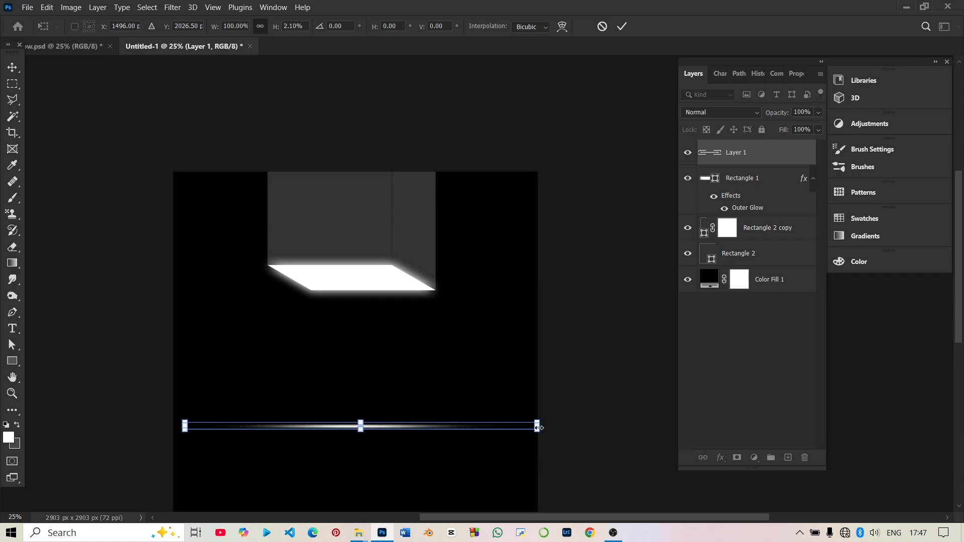
pyautogui.moveTo(538, 428); pyautogui.dragTo(352, 432)
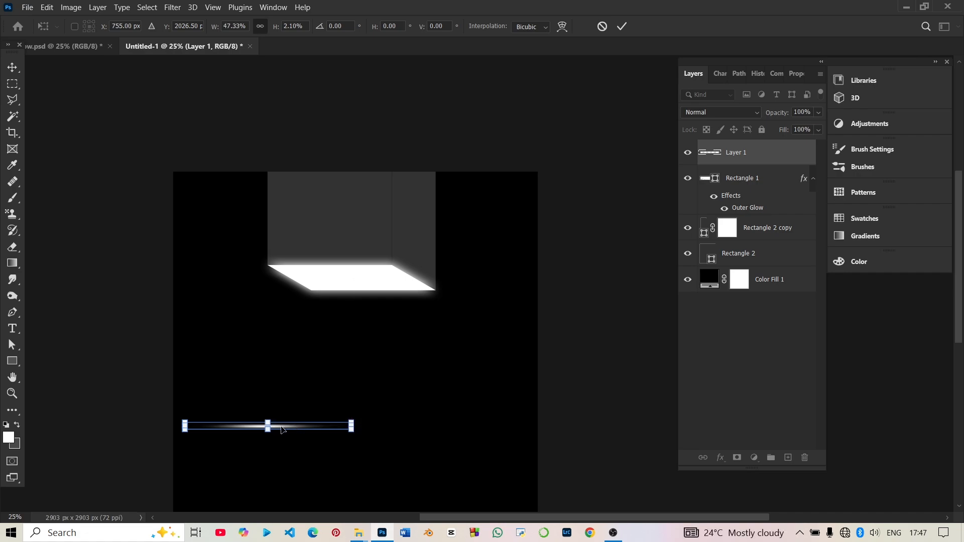
# Move the streak onto the box's vertical edge, rotate it 90°, and scale it to about 34.72% width and 1.07% height.
pyautogui.moveTo(282, 430); pyautogui.dragTo(406, 236)
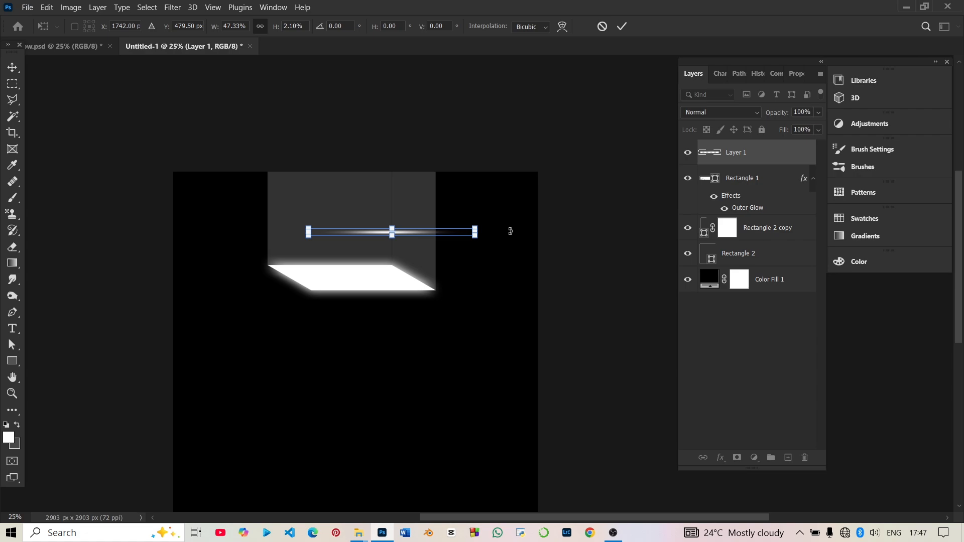
pyautogui.moveTo(510, 231); pyautogui.dragTo(394, 273)
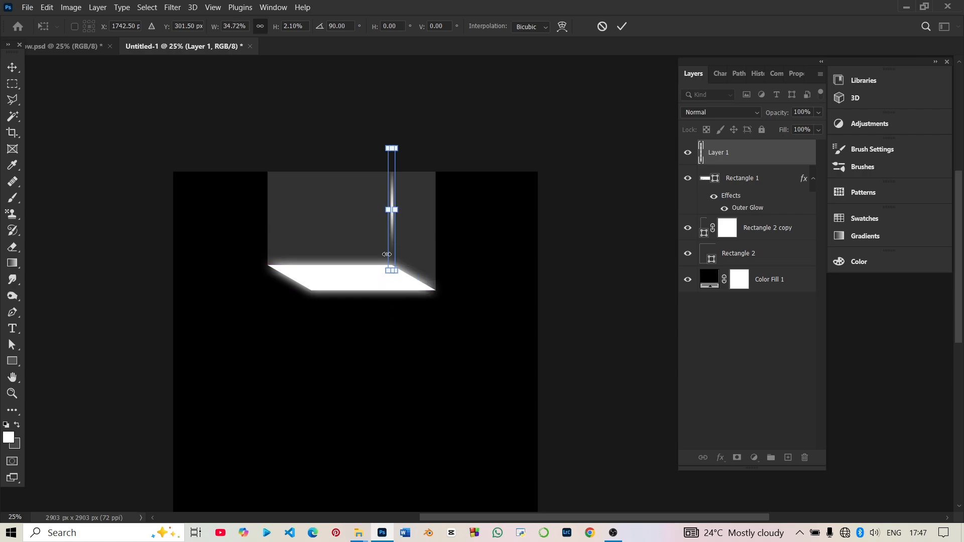
pyautogui.moveTo(384, 213); pyautogui.dragTo(388, 214)
pyautogui.press('Return')
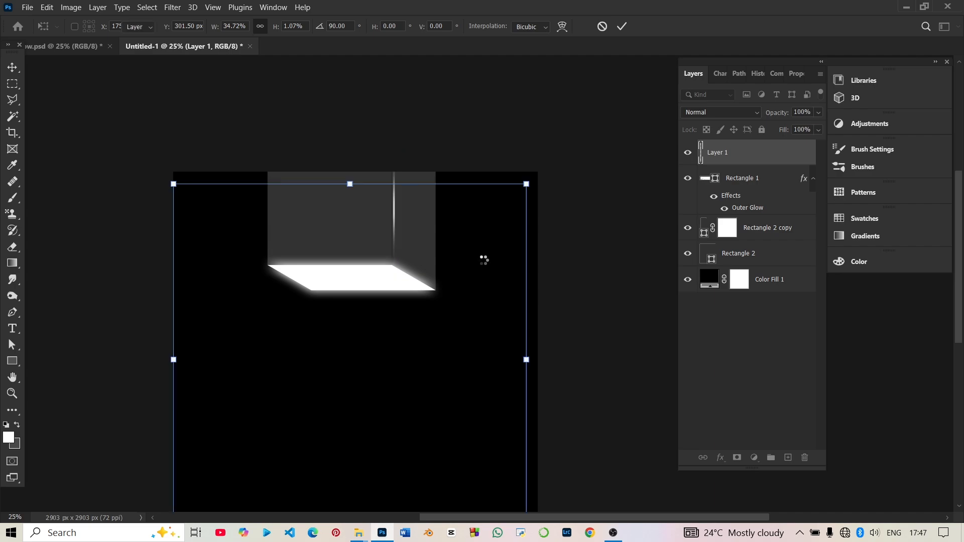
pyautogui.click(475, 125)
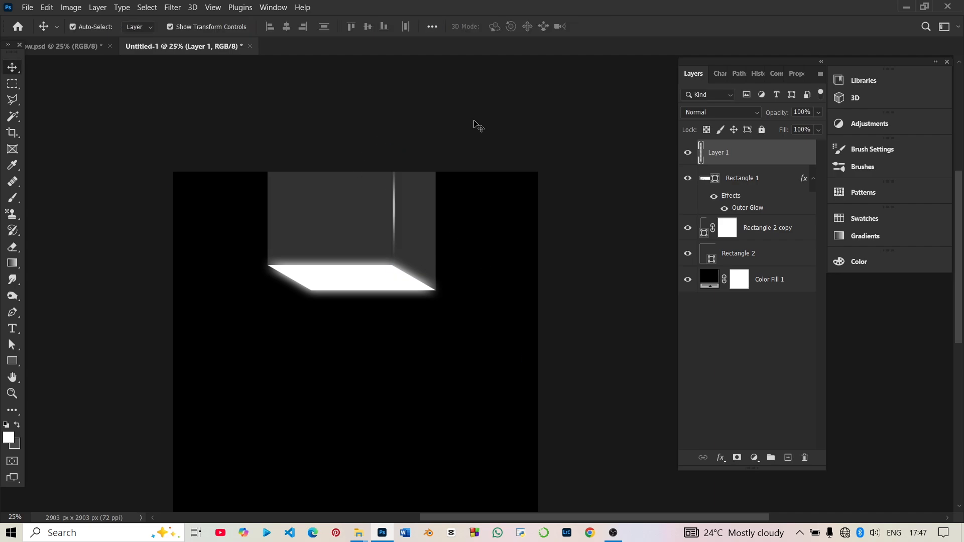
# Align the light streak with the seam between the two grey faces and lower it slightly toward the white parallelogram.
pyautogui.click(396, 222)
pyautogui.moveTo(396, 222); pyautogui.dragTo(394, 202)
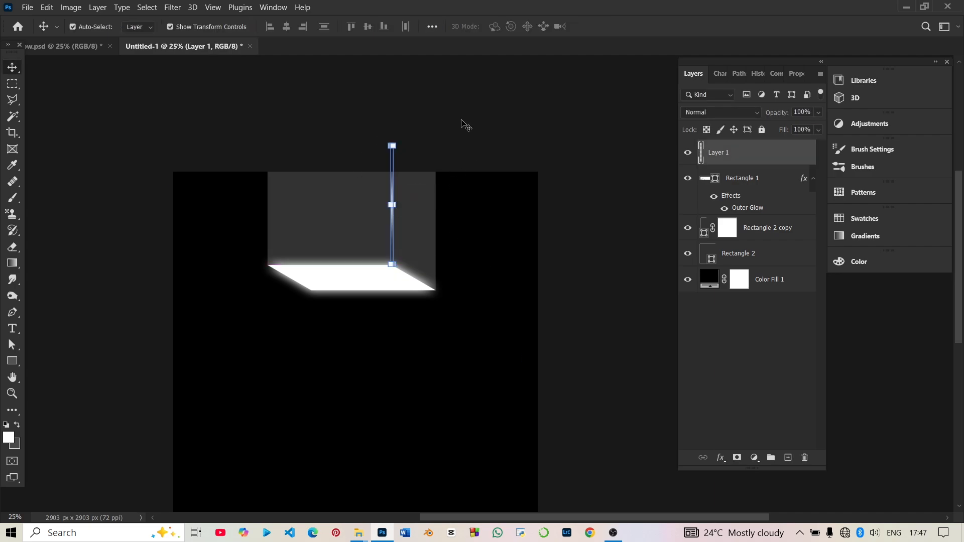
pyautogui.click(463, 126)
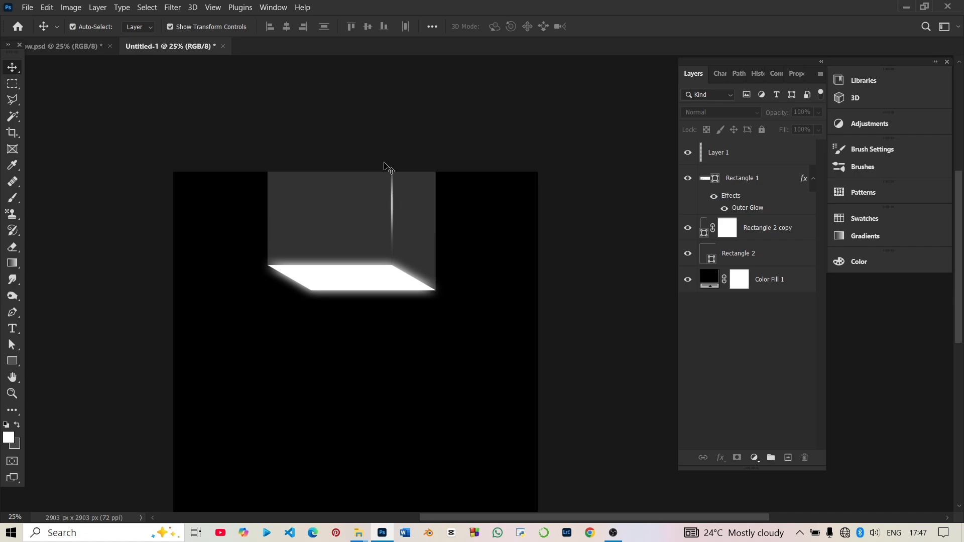
pyautogui.click(393, 223)
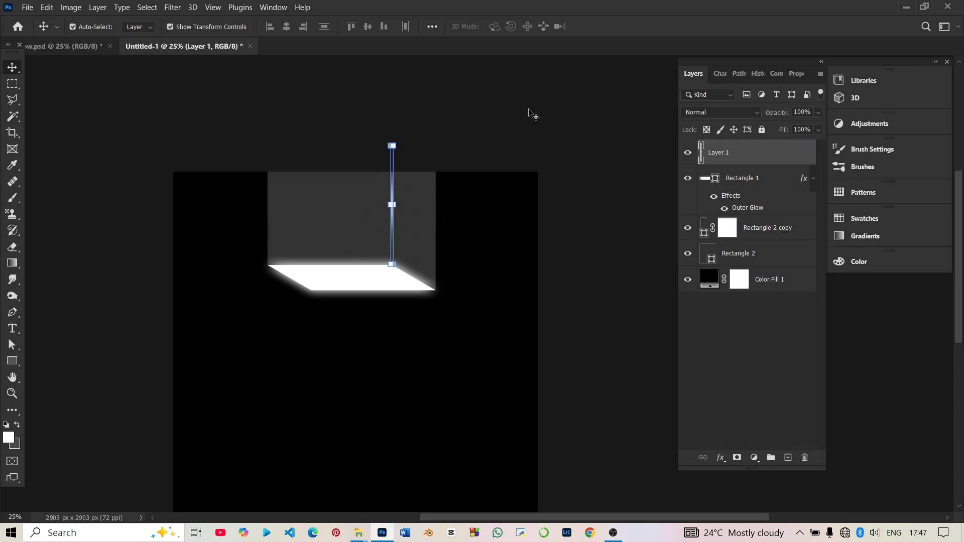
pyautogui.hotkey('shift', 'Down')
pyautogui.hotkey('shift', 'Down')
pyautogui.hotkey('shift', 'Down')
pyautogui.hotkey('shift', 'Down')
pyautogui.hotkey('shift', 'Down')
pyautogui.hotkey('shift', 'Down')
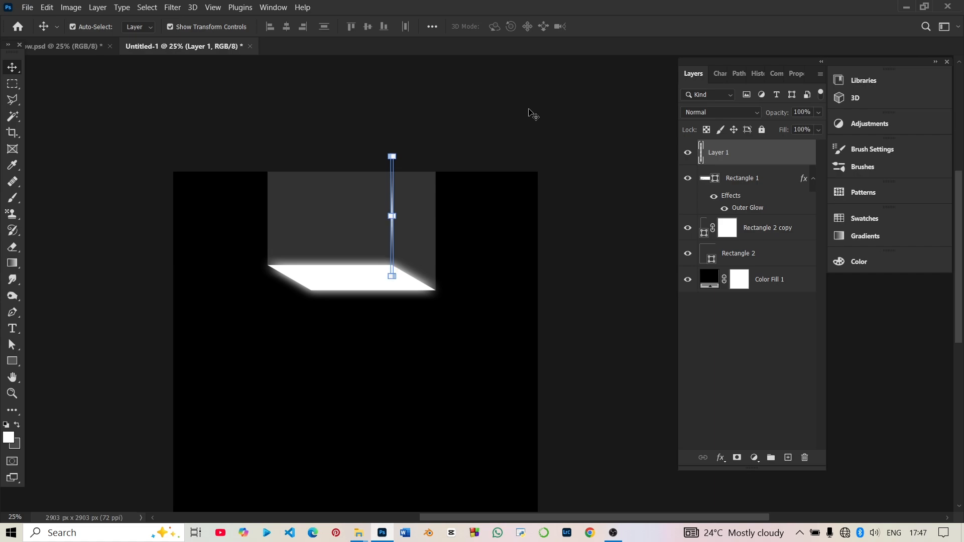
pyautogui.click(534, 110)
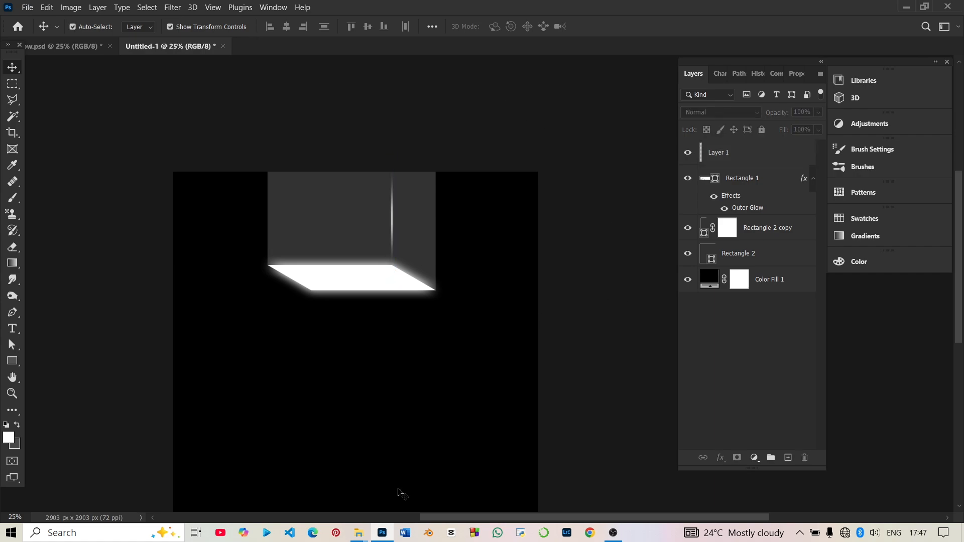
# Duplicate the glowing white parallelogram straight down into the lower part of the canvas.
pyautogui.hotkey('ctrl', '-')
pyautogui.click(407, 259)
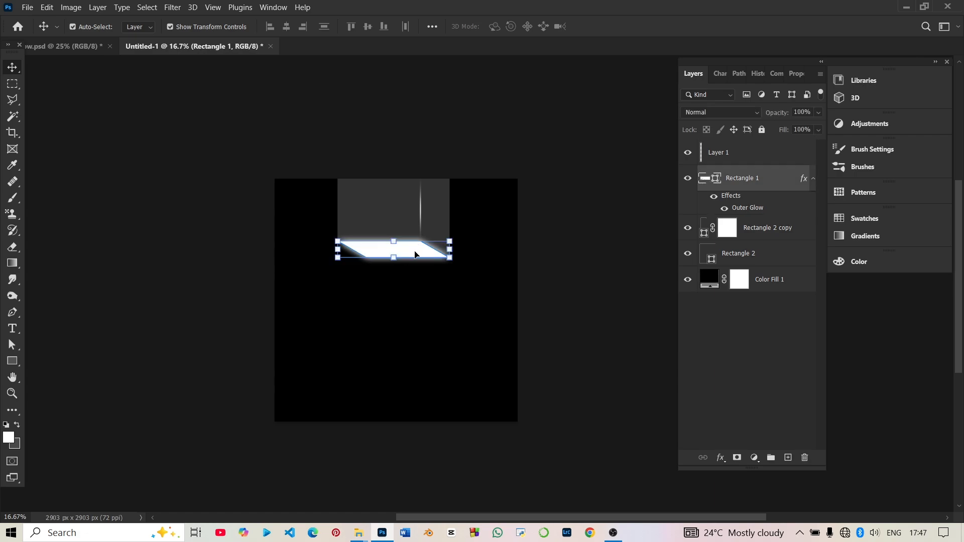
pyautogui.moveTo(415, 255); pyautogui.dragTo(415, 359)
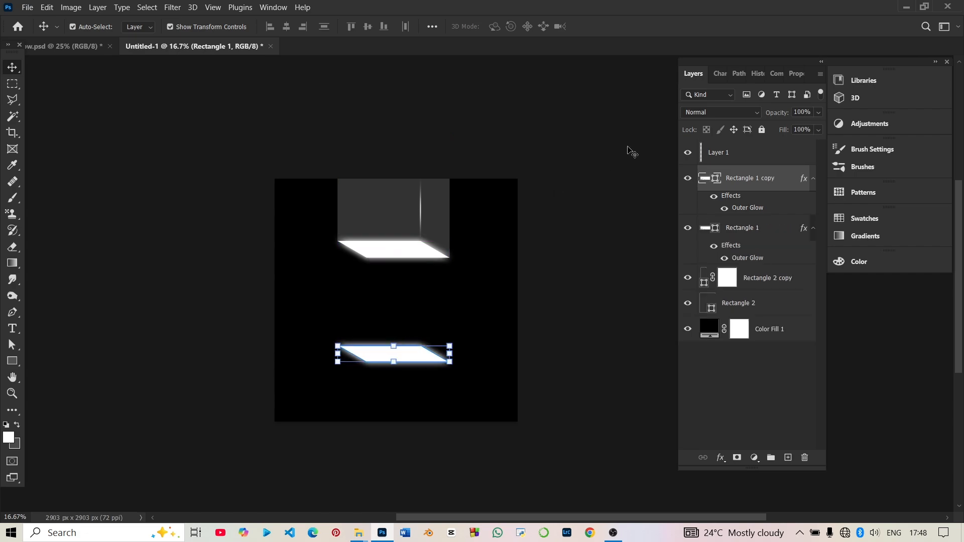
# Duplicate the wide grey front face and place the copy directly beneath the lower glowing parallelogram's front edge.
pyautogui.click(435, 172)
pyautogui.click(350, 226)
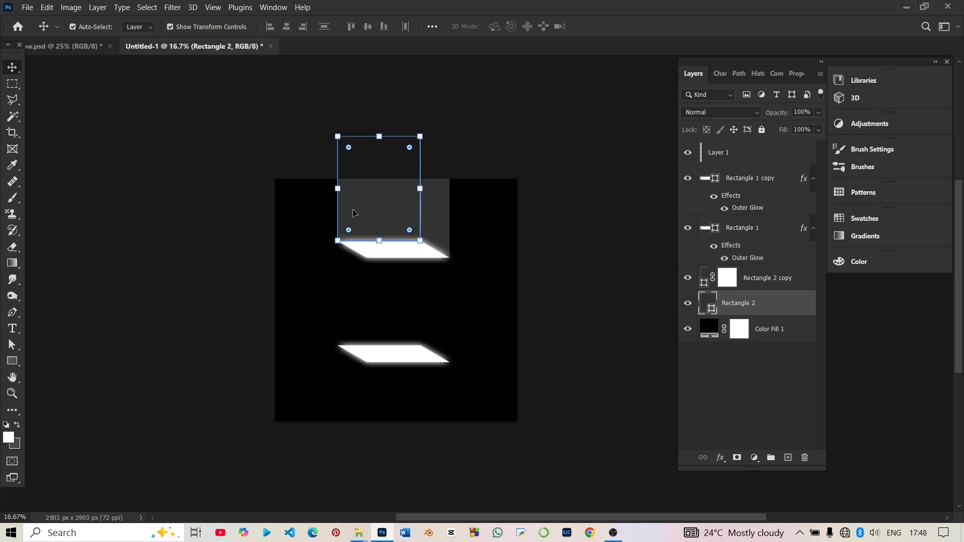
pyautogui.moveTo(360, 205); pyautogui.dragTo(385, 427)
pyautogui.click(603, 189)
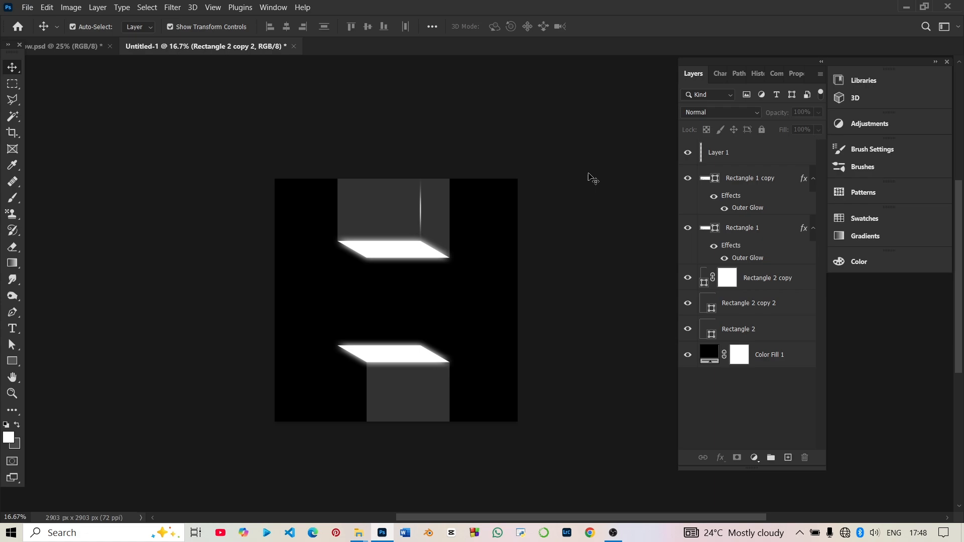
# Duplicate the narrow grey side face, rotate the copy 180°, and fit it under the lower parallelogram's slanted left edge.
pyautogui.click(436, 205)
pyautogui.moveTo(435, 205); pyautogui.dragTo(347, 406)
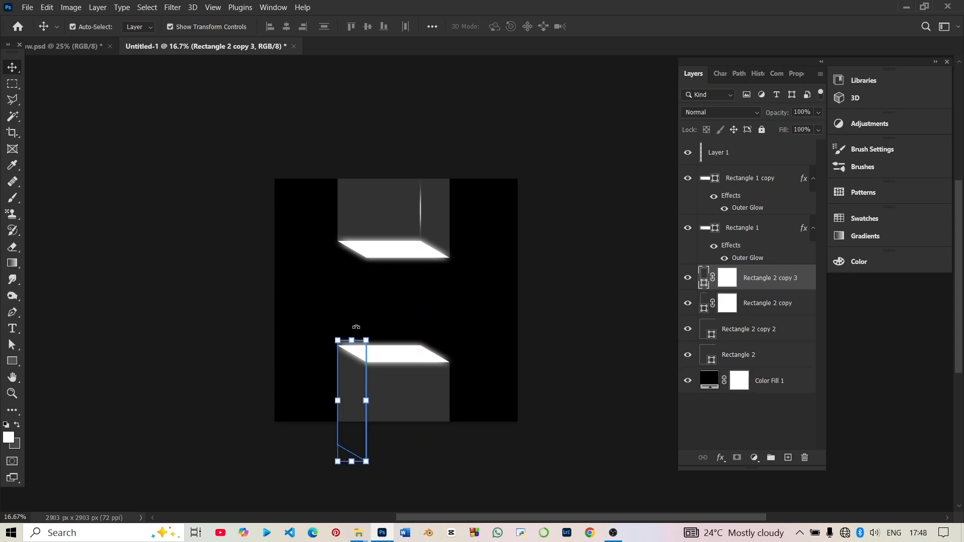
pyautogui.moveTo(356, 327); pyautogui.dragTo(350, 454)
pyautogui.moveTo(351, 390); pyautogui.dragTo(352, 389)
pyautogui.press('Return')
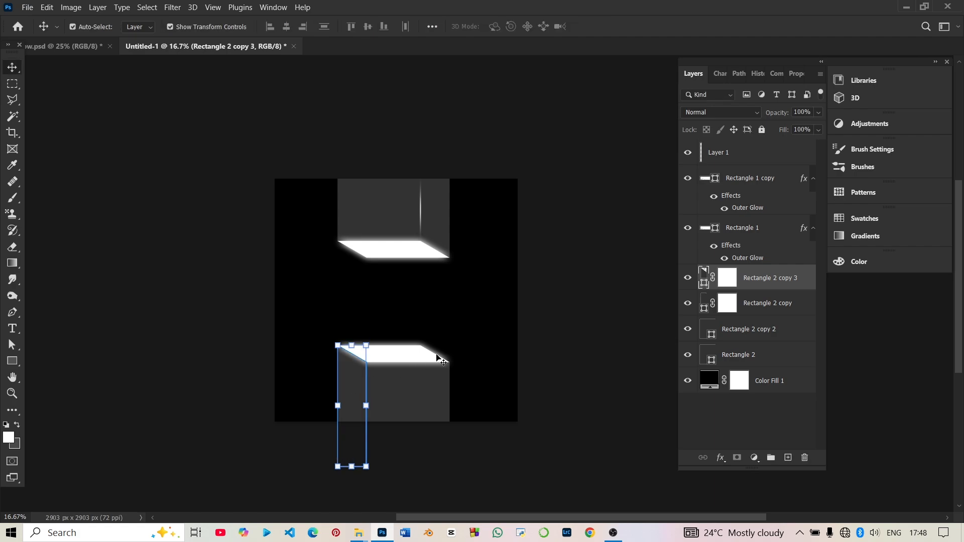
pyautogui.click(603, 360)
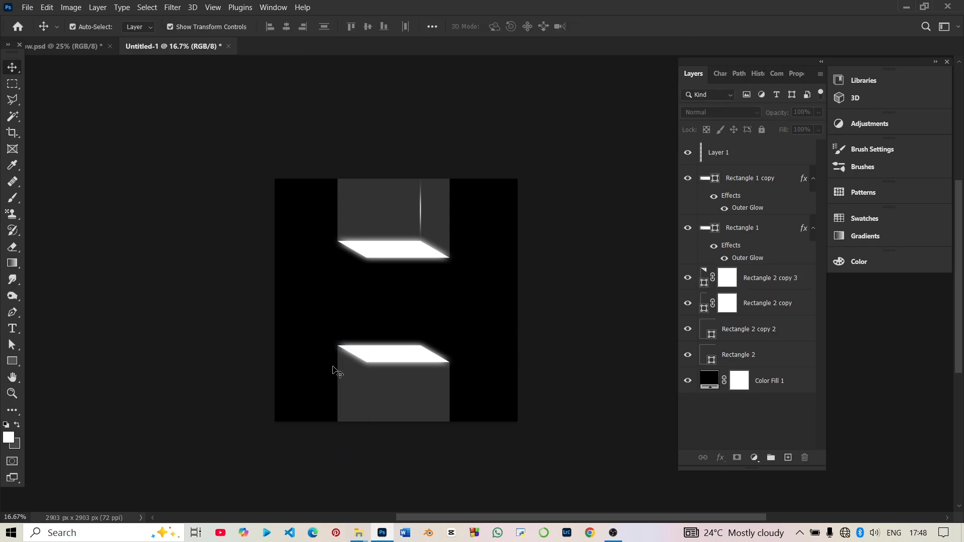
# Duplicate the vertical light streak onto the seam between the two grey faces of the lower box.
pyautogui.click(421, 215)
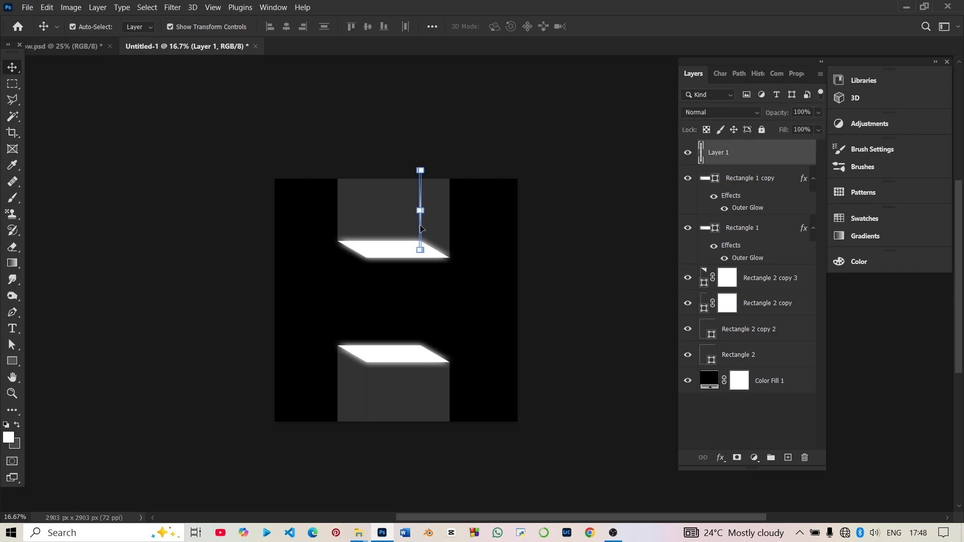
pyautogui.moveTo(420, 228); pyautogui.dragTo(370, 415)
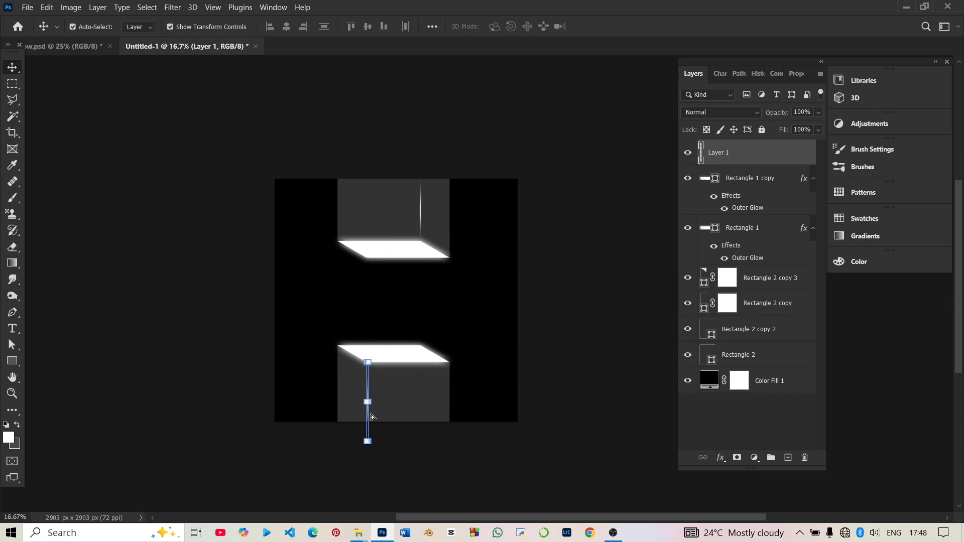
pyautogui.click(593, 374)
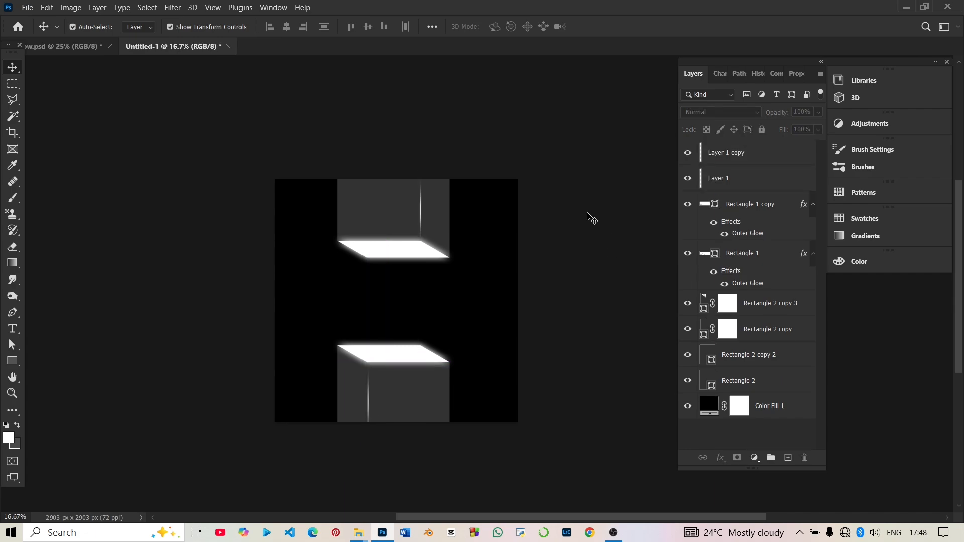
# Place the ecoflow-delta-3-series portable power station PNG from the design folder into the flyer document.
pyautogui.scroll(1, 522, 209)
pyautogui.scroll(-2, 497, 273)
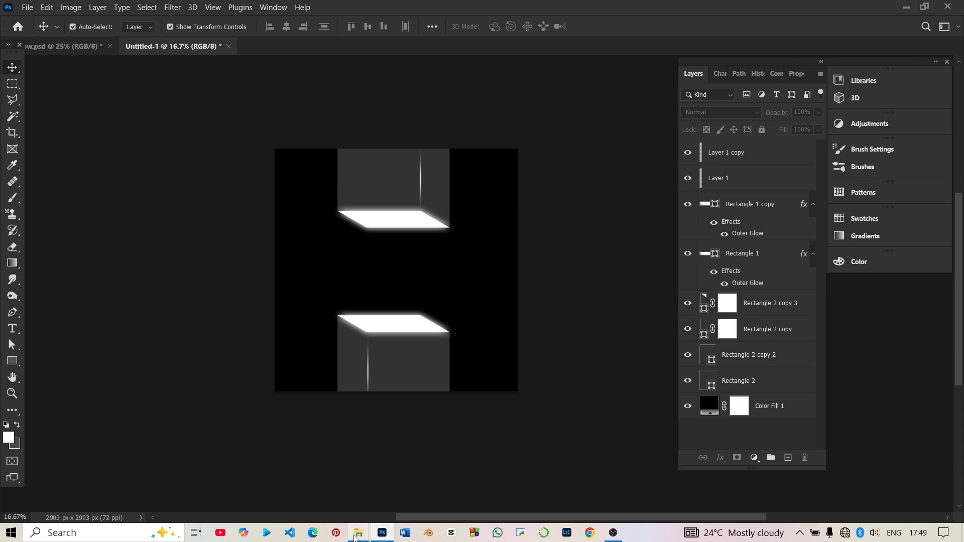
pyautogui.moveTo(357, 536)
pyautogui.click(418, 510)
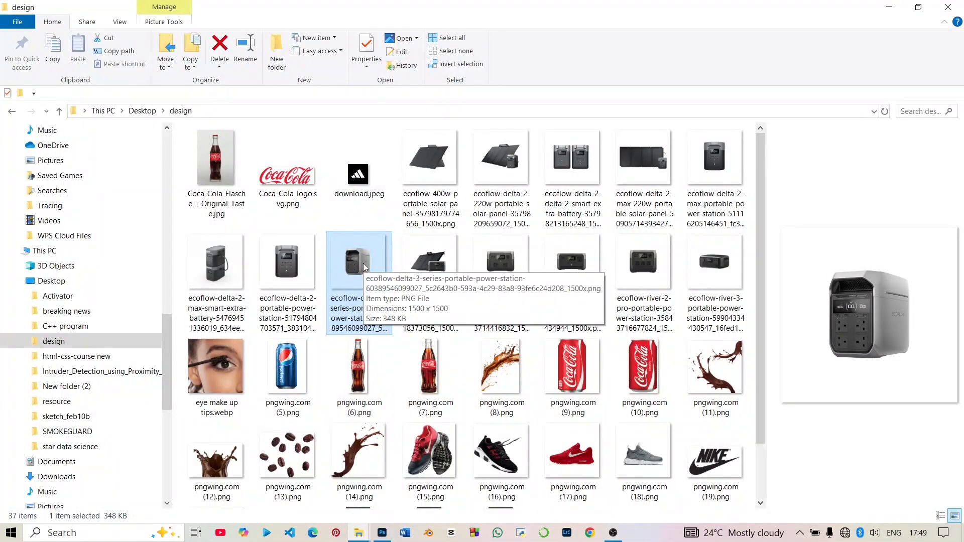
pyautogui.moveTo(357, 258); pyautogui.dragTo(408, 288)
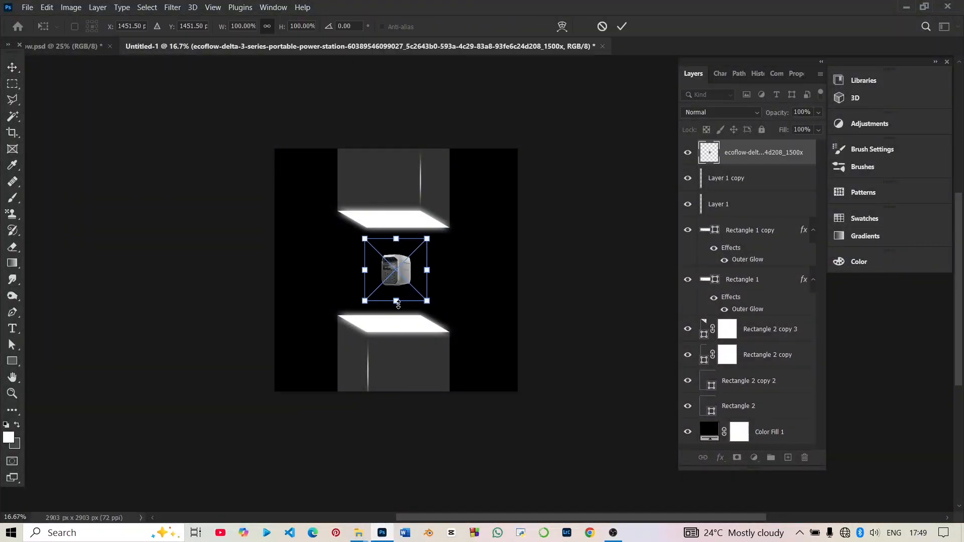
# Scale the power station to about 290.89%, rotate it -12.14°, and position it between the two glowing panels.
pyautogui.moveTo(397, 304); pyautogui.dragTo(426, 432)
pyautogui.moveTo(413, 333); pyautogui.dragTo(418, 275)
pyautogui.moveTo(514, 279); pyautogui.dragTo(502, 258)
pyautogui.moveTo(414, 303)
pyautogui.mouseDown()
pyautogui.moveTo(418, 294)
pyautogui.moveTo(411, 303)
pyautogui.mouseUp()
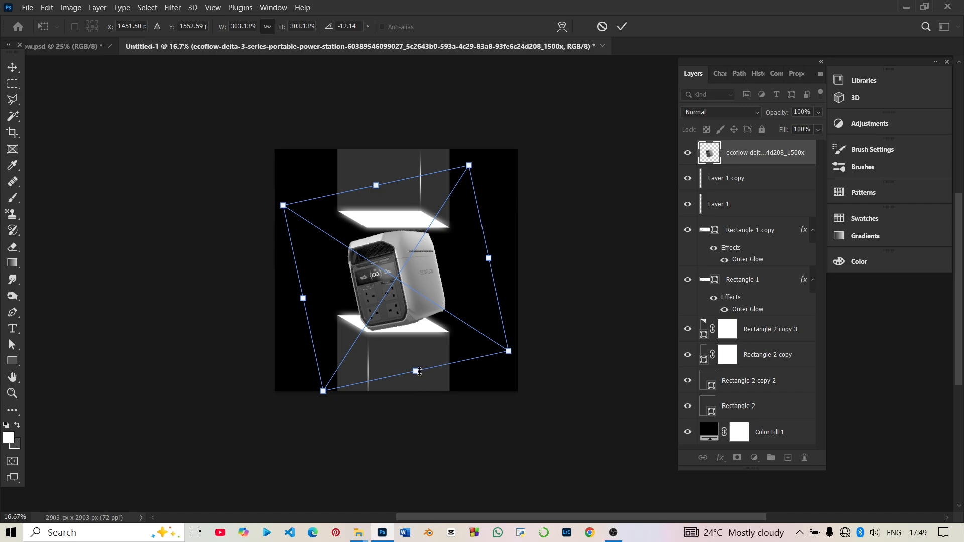
pyautogui.moveTo(420, 372); pyautogui.dragTo(421, 363)
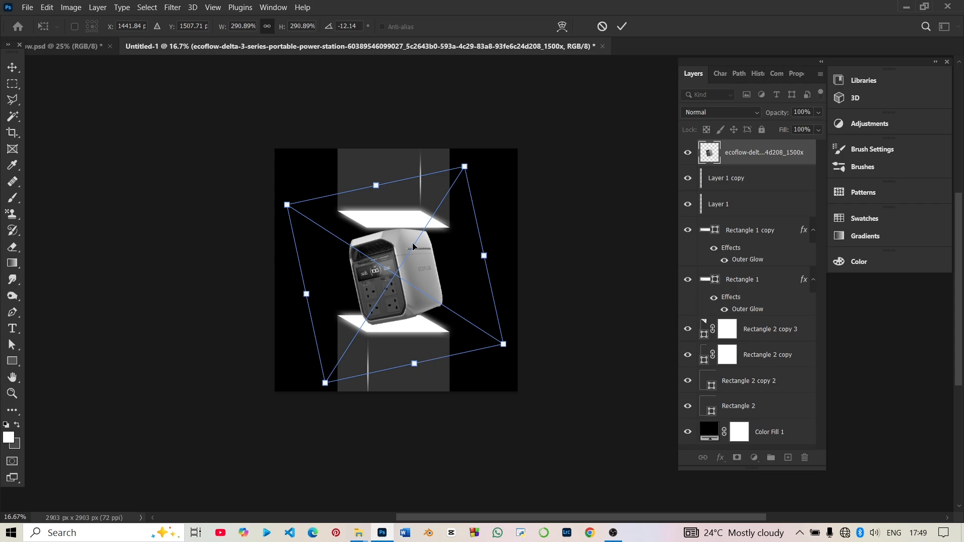
pyautogui.press('Return')
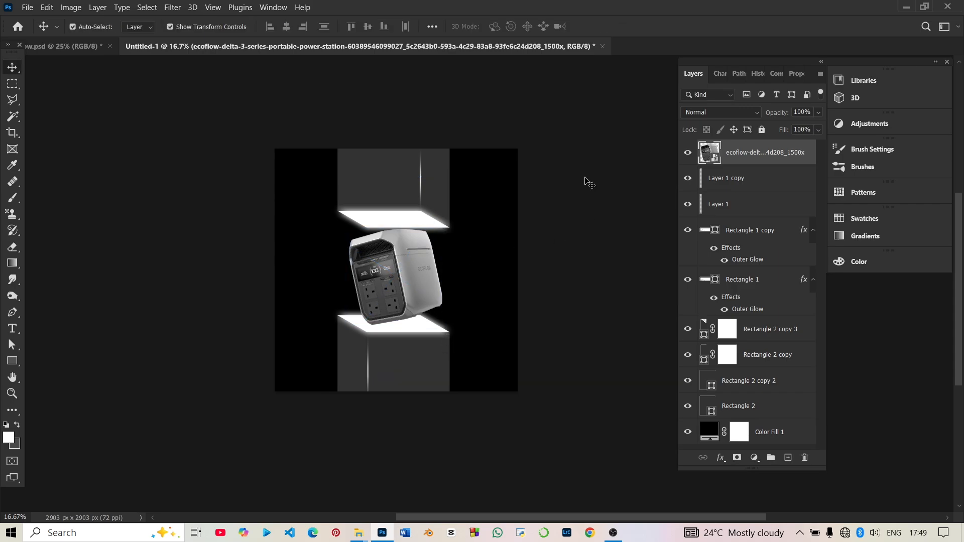
pyautogui.click(608, 172)
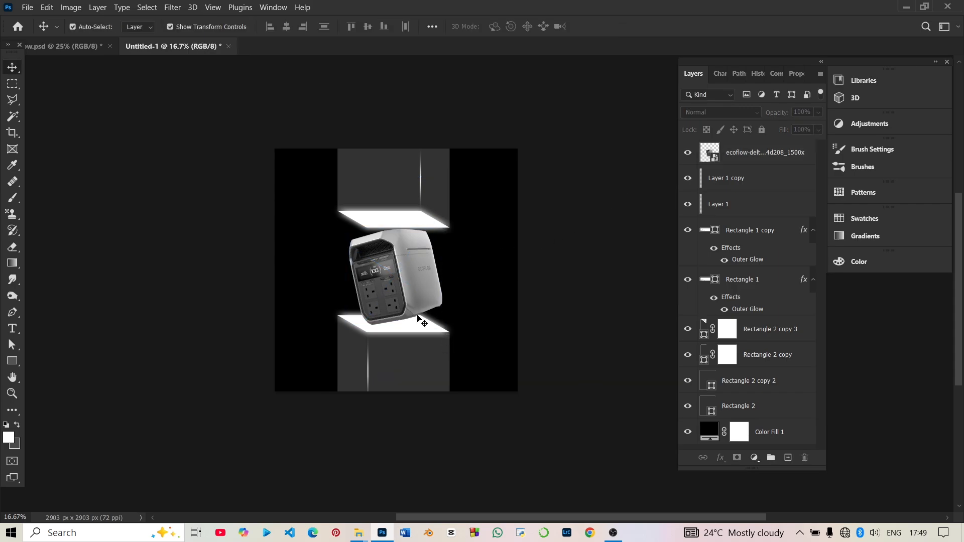
# Select the upper box's grey faces, glowing panel and streak together and raise them slightly away from the power station.
pyautogui.hotkey('ctrl', '+')
pyautogui.click(387, 283)
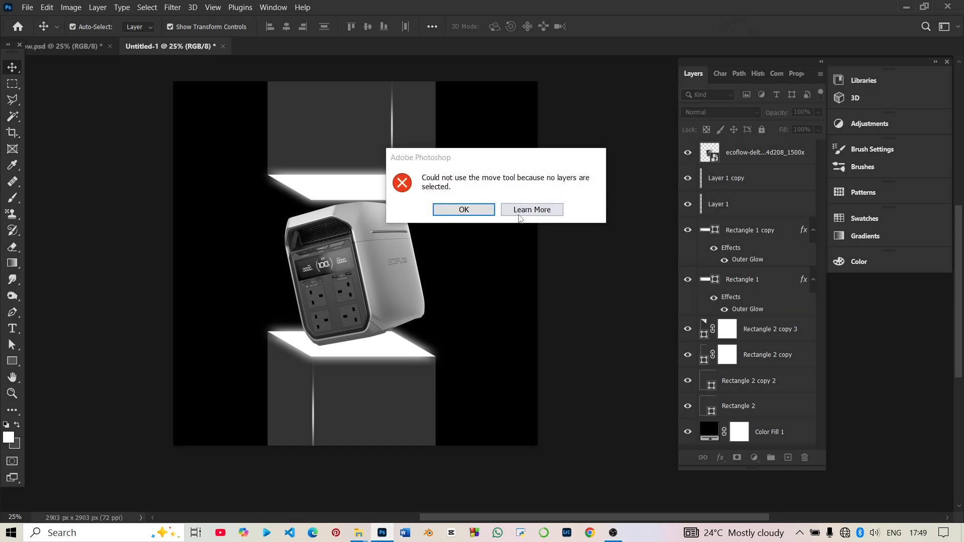
pyautogui.click(482, 206)
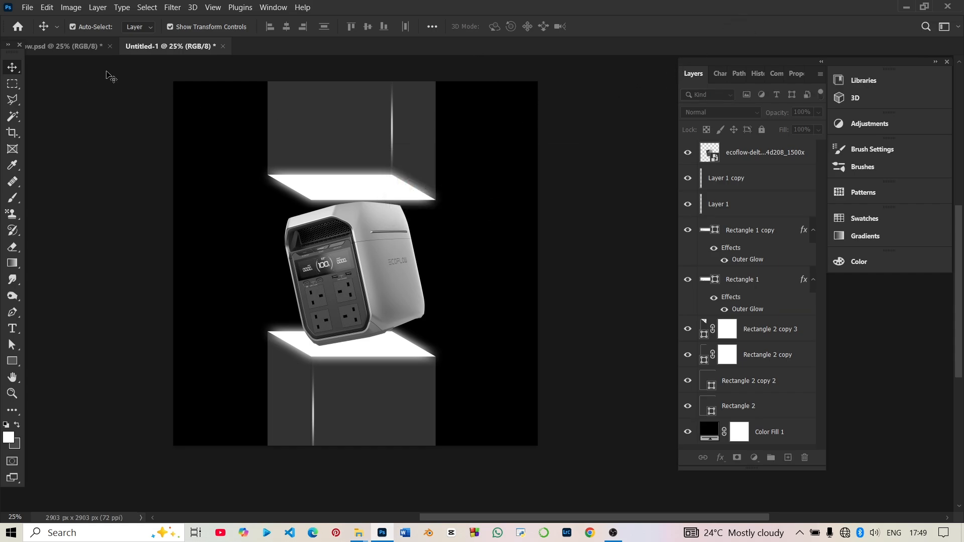
pyautogui.moveTo(89, 64); pyautogui.dragTo(449, 175)
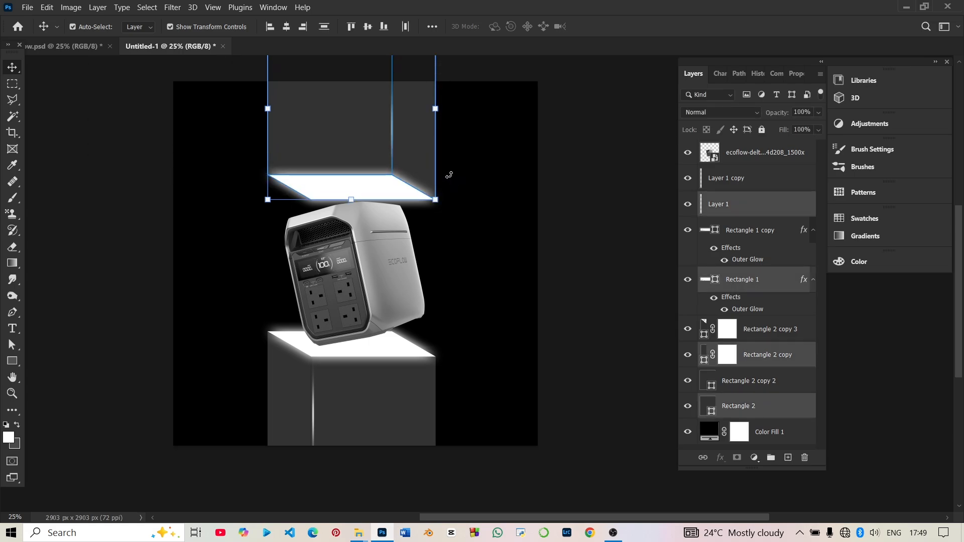
pyautogui.hotkey('shift', 'Up')
pyautogui.hotkey('shift', 'Up')
pyautogui.hotkey('shift', 'Up')
pyautogui.hotkey('shift', 'Up')
pyautogui.hotkey('shift', 'Up')
pyautogui.hotkey('shift', 'Up')
pyautogui.hotkey('shift', 'Up')
pyautogui.hotkey('shift', 'Up')
pyautogui.hotkey('shift', 'Up')
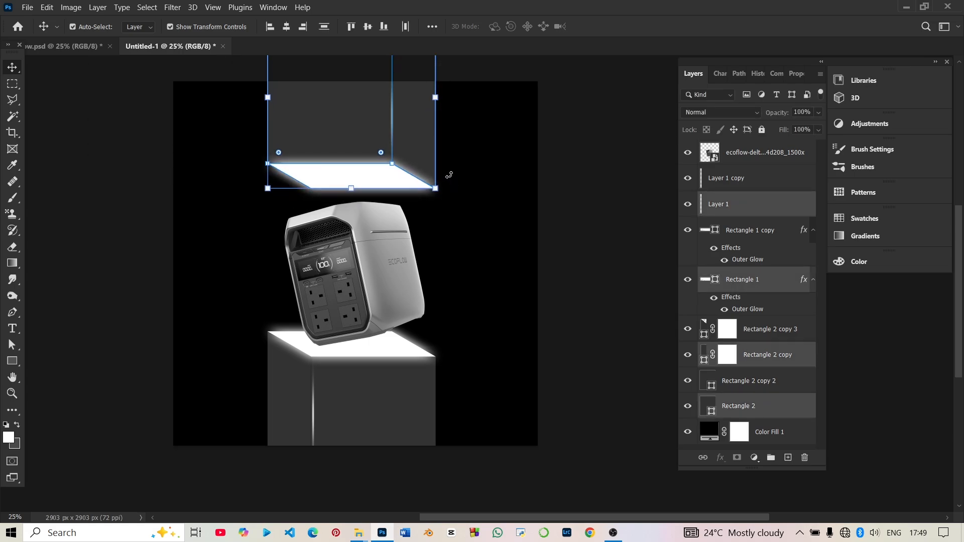
pyautogui.hotkey('shift', 'Down')
pyautogui.hotkey('shift', 'Down')
pyautogui.hotkey('shift', 'Up')
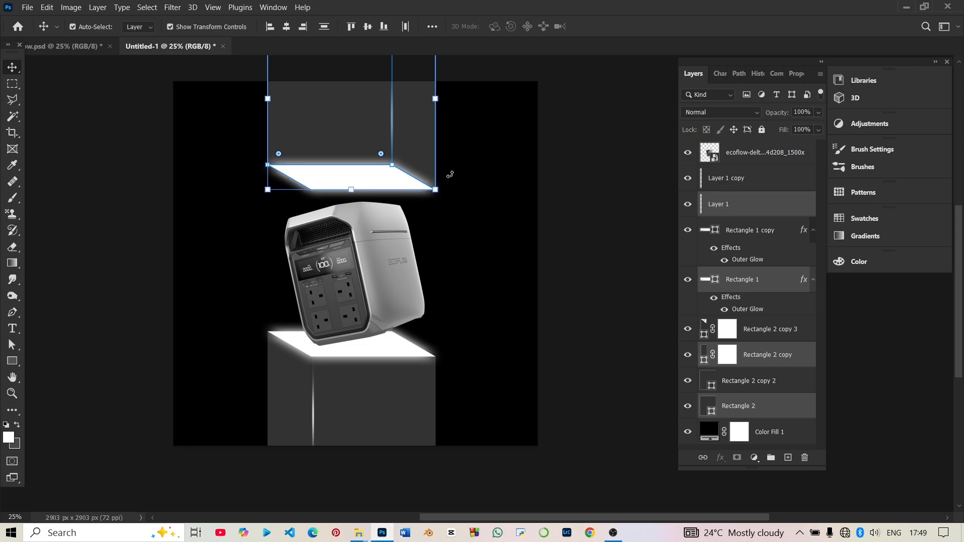
pyautogui.click(539, 278)
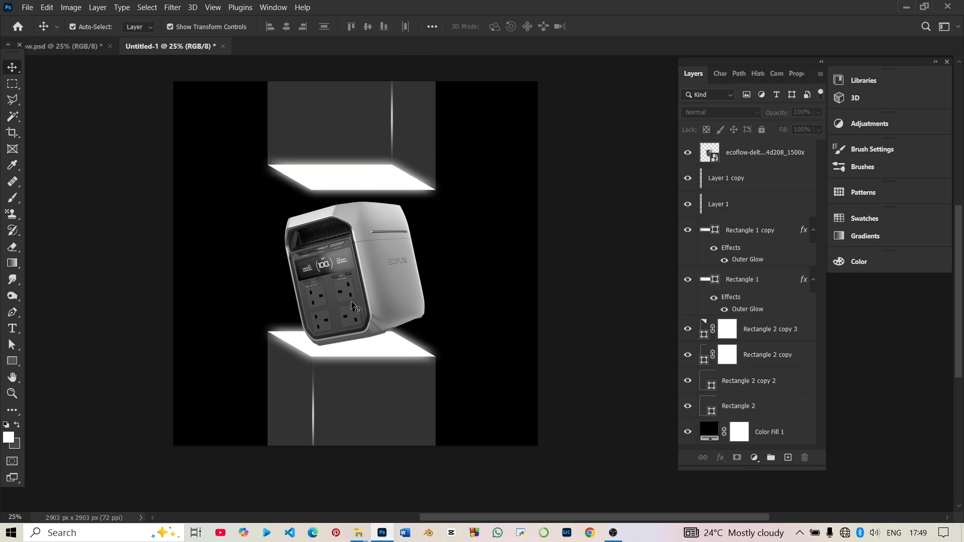
# Nudge the power station sideways to centre it between the upper and lower glowing panels.
pyautogui.moveTo(381, 301)
pyautogui.mouseDown()
pyautogui.moveTo(386, 292)
pyautogui.moveTo(387, 302)
pyautogui.mouseUp()
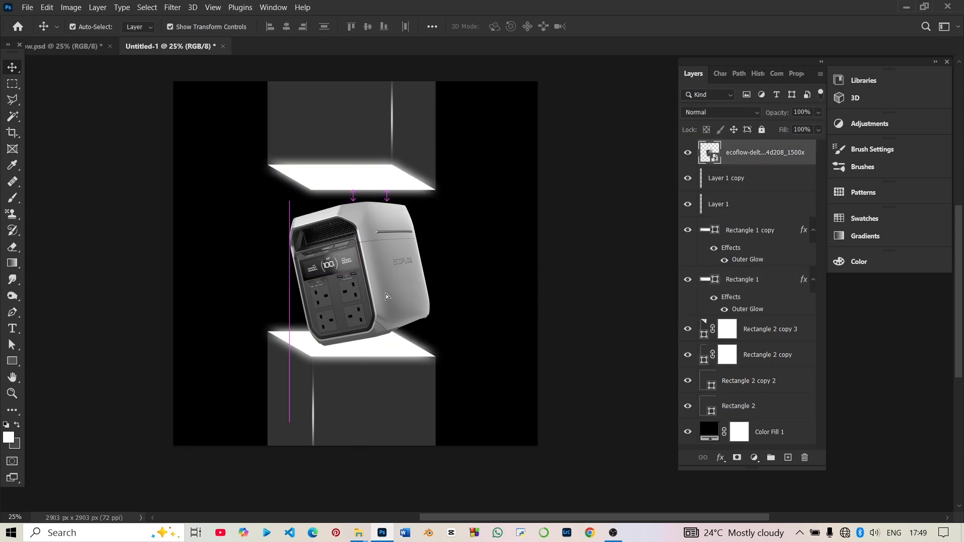
pyautogui.click(580, 298)
pyautogui.hotkey('ctrl', '-')
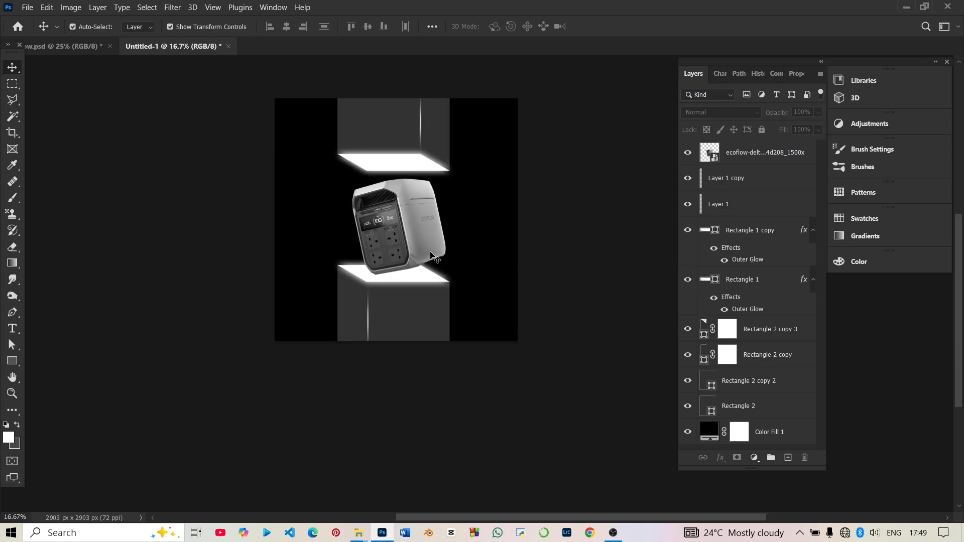
pyautogui.moveTo(431, 255); pyautogui.dragTo(425, 256)
pyautogui.click(583, 227)
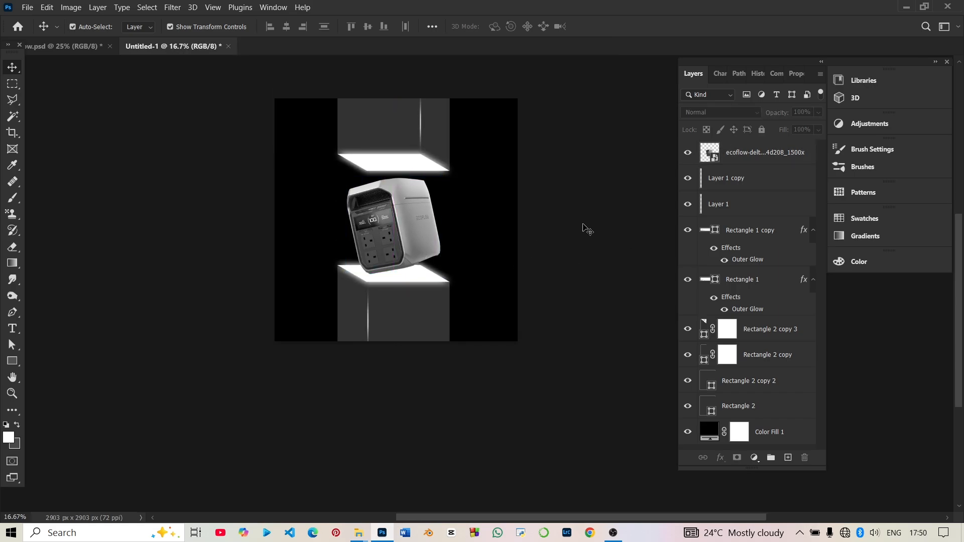
# Apply a Camera Raw Filter to the power station with Exposure -1.05, Highlights -72, Whites -55, Texture +80, Clarity +24 and Vibrance +54.
pyautogui.click(384, 232)
pyautogui.click(172, 7)
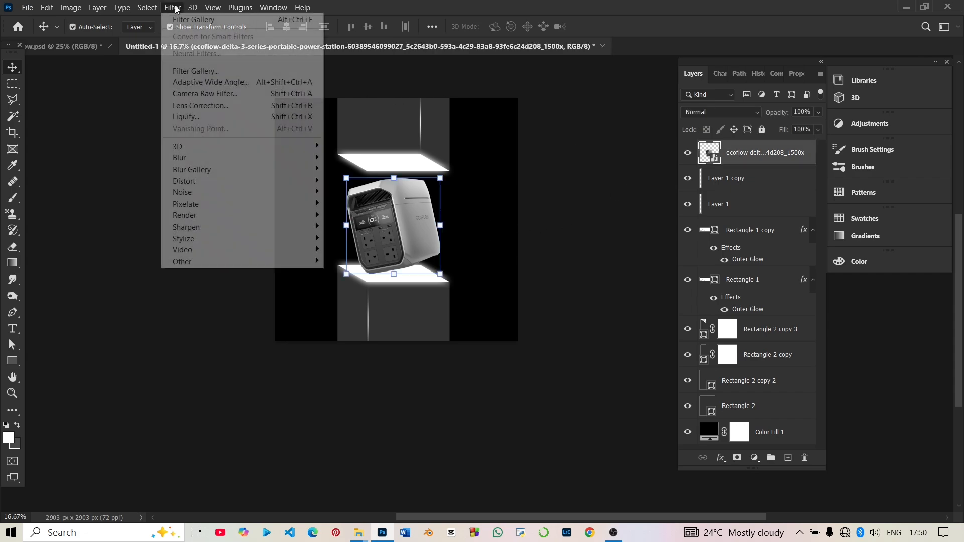
pyautogui.click(216, 94)
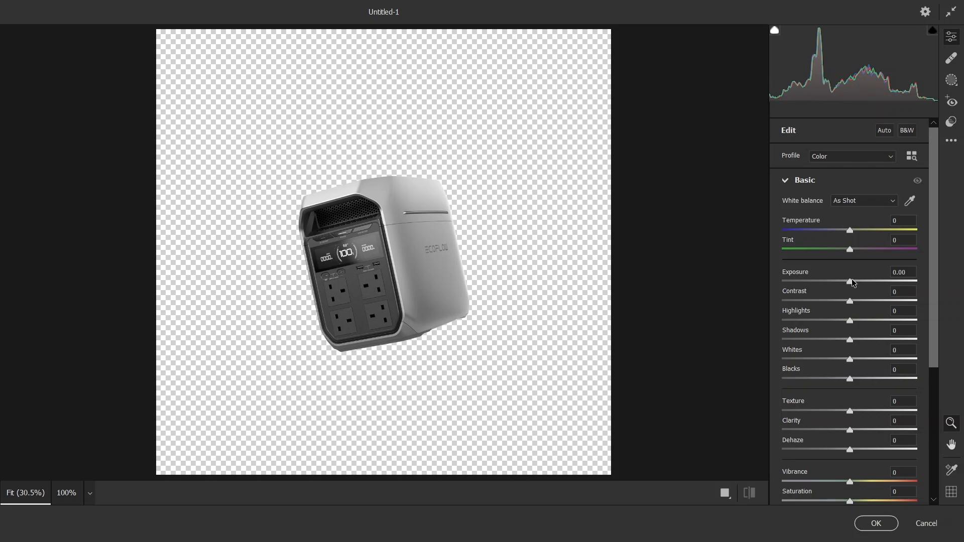
pyautogui.moveTo(851, 282); pyautogui.dragTo(836, 282)
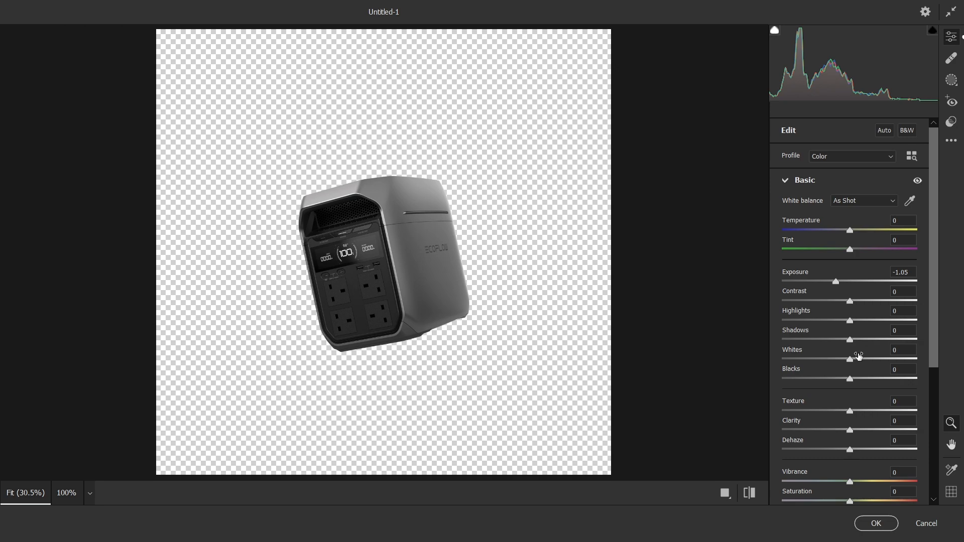
pyautogui.moveTo(851, 362); pyautogui.dragTo(812, 361)
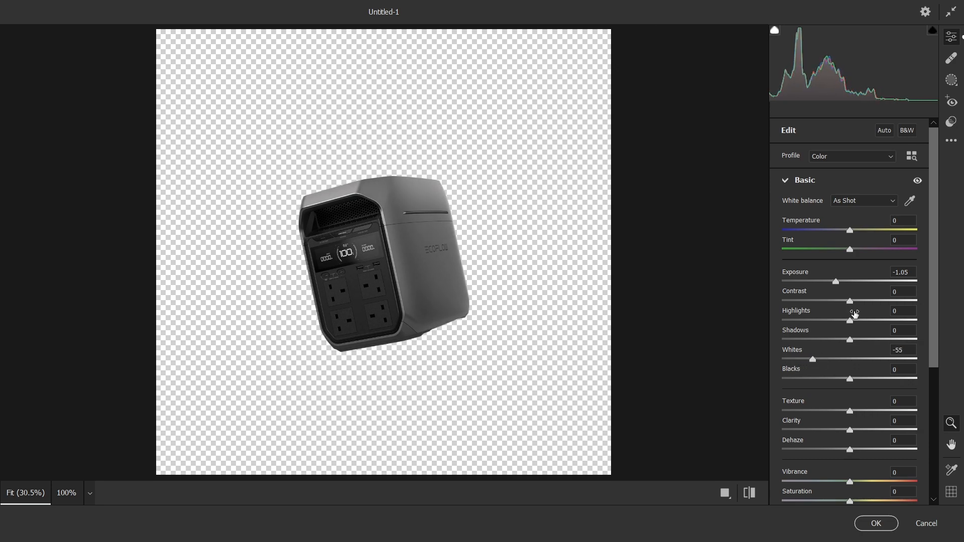
pyautogui.moveTo(850, 320); pyautogui.dragTo(802, 327)
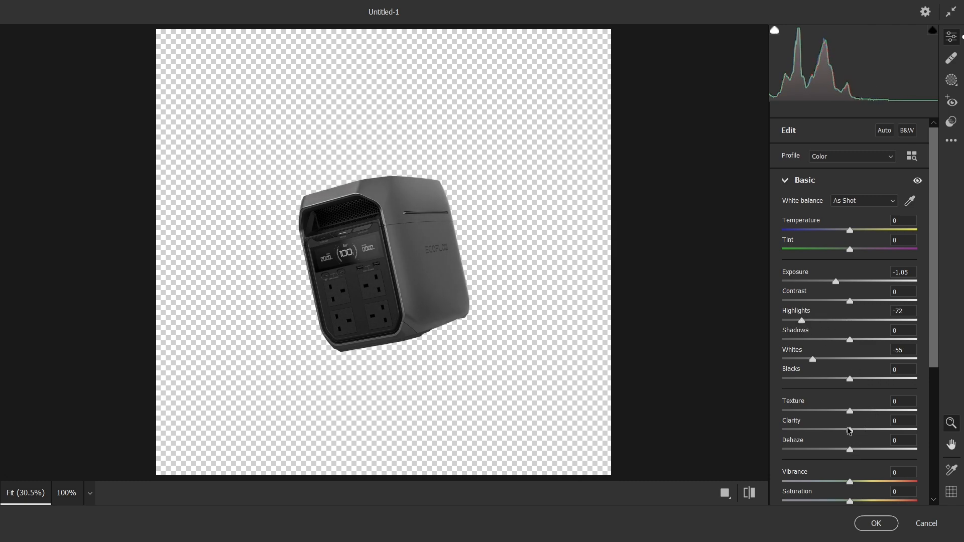
pyautogui.moveTo(851, 431); pyautogui.dragTo(904, 410)
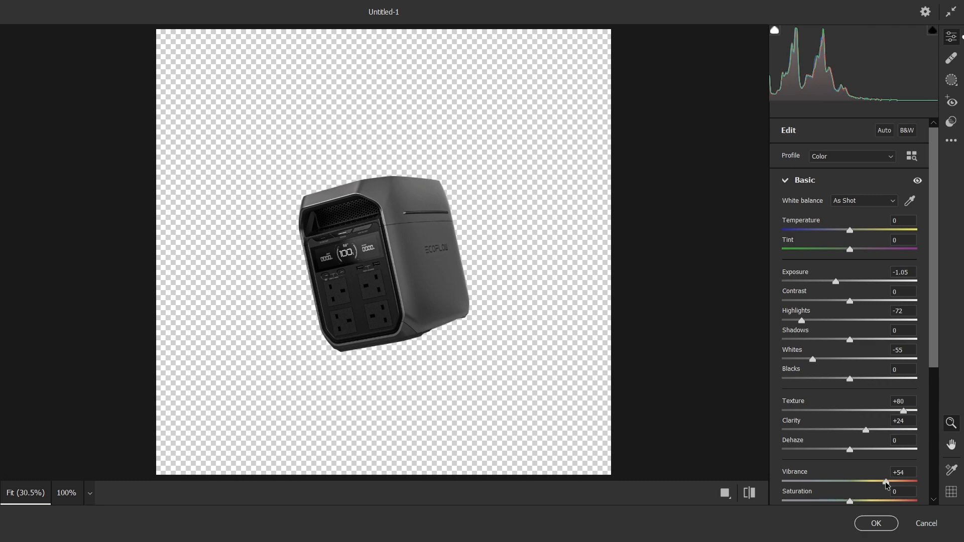
pyautogui.click(868, 525)
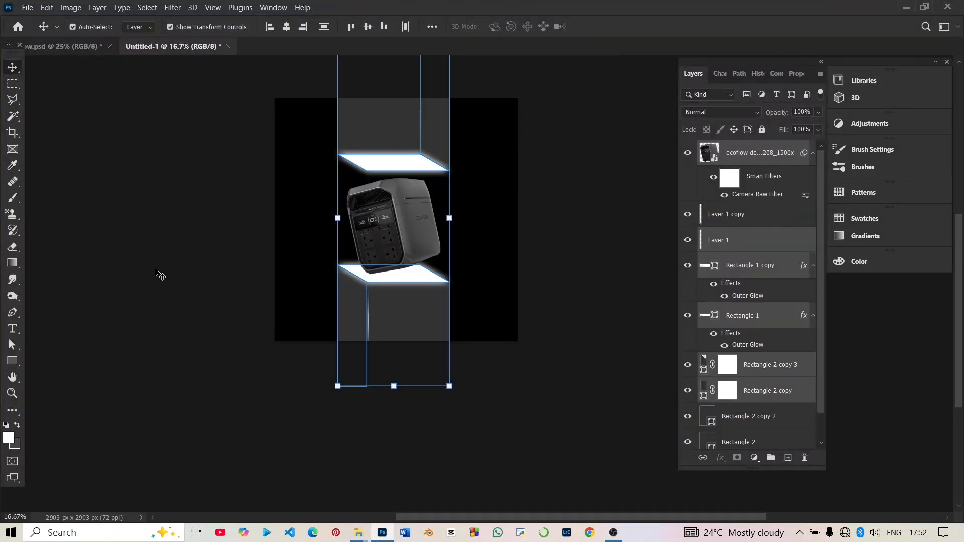
pyautogui.click(160, 262)
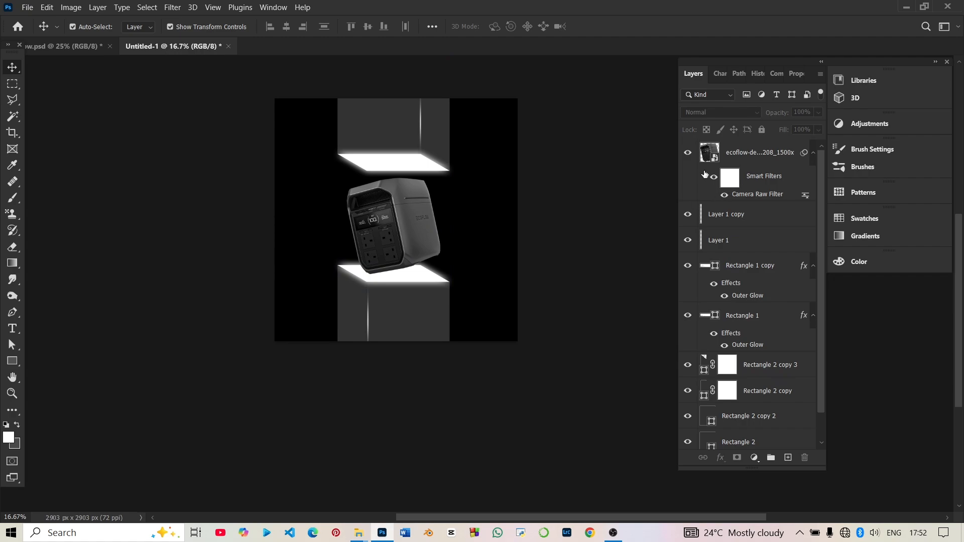
# Switch the power station's smart filters off and on again to compare it with and without the Camera Raw adjustments.
pyautogui.click(713, 179)
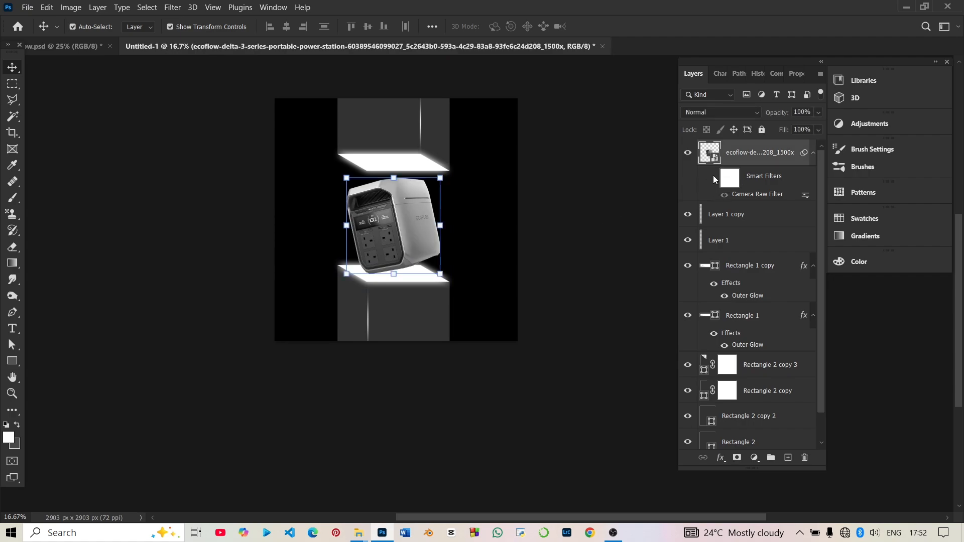
pyautogui.click(714, 177)
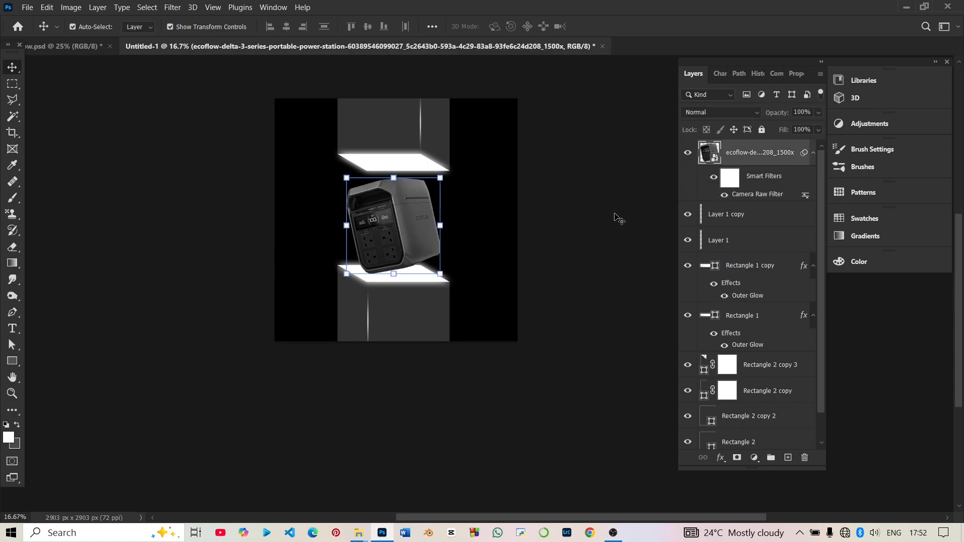
pyautogui.click(586, 220)
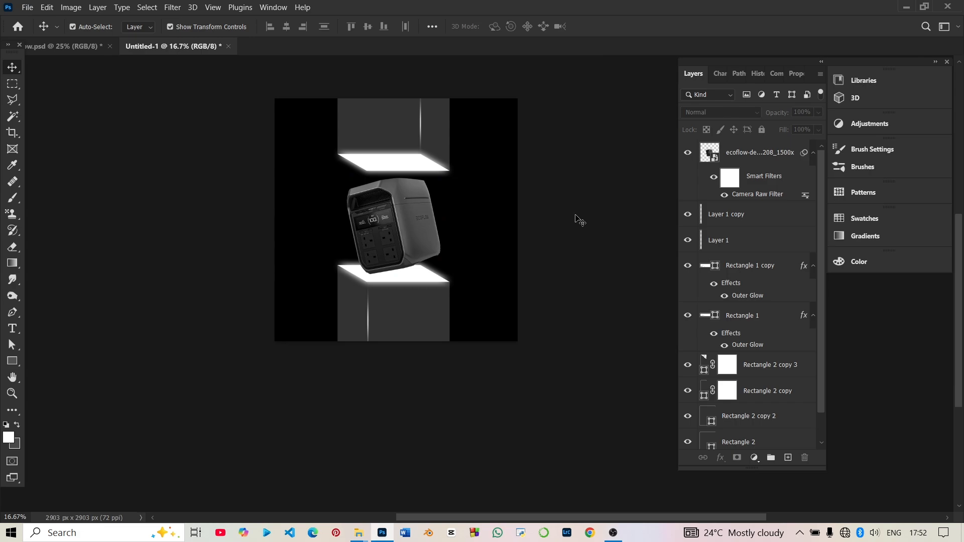
# Detach the Adjustments panel from the collapsed panel group and float it separately, clear of the canvas.
pyautogui.hotkey('ctrl', '+')
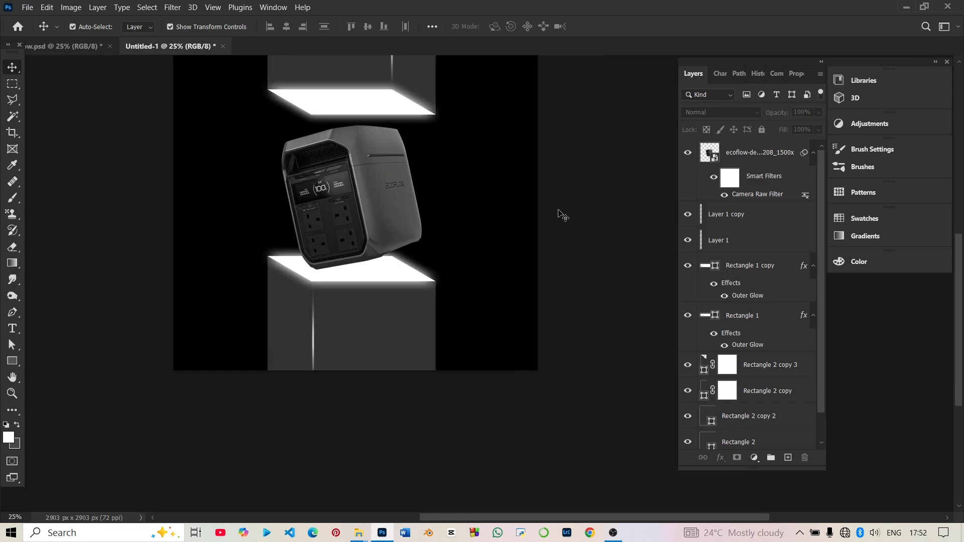
pyautogui.hotkey('ctrl', '-')
pyautogui.hotkey('ctrl', '+')
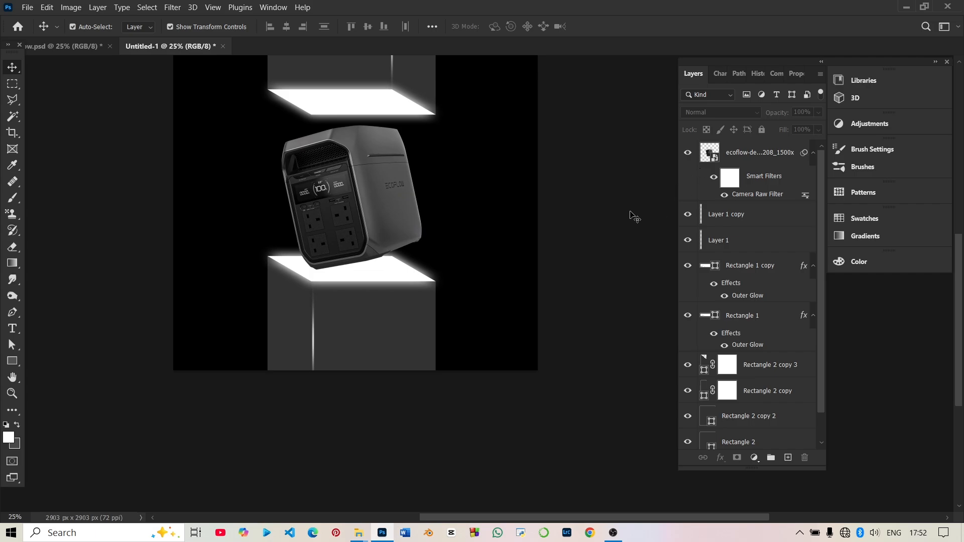
pyautogui.click(866, 123)
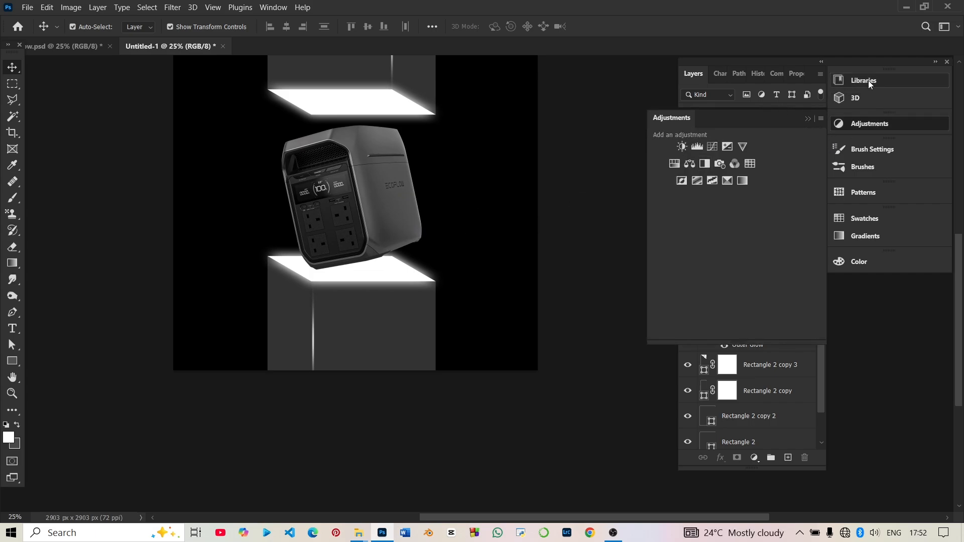
pyautogui.moveTo(722, 125); pyautogui.dragTo(861, 285)
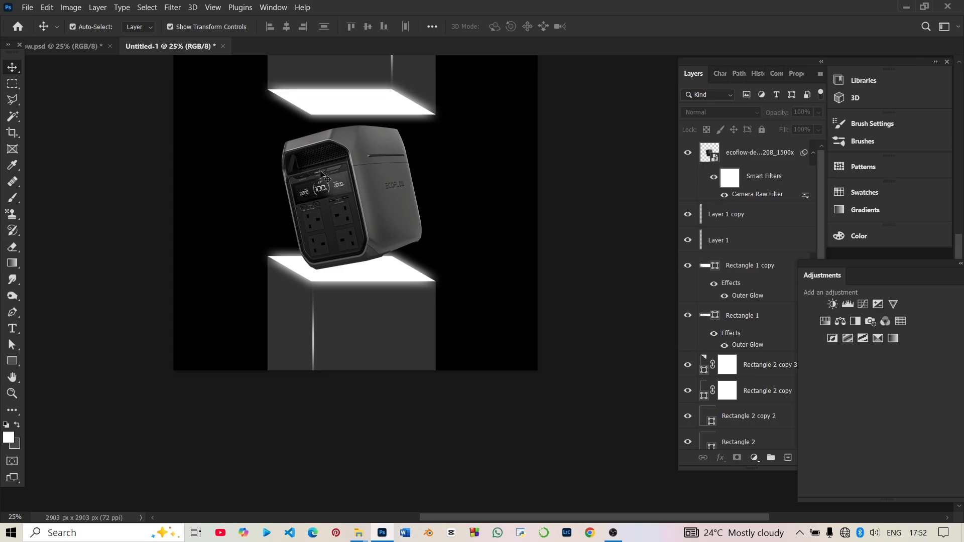
# Add a Curves adjustment above the power station and brighten it strongly with a point at input 80, output 246.
pyautogui.click(717, 155)
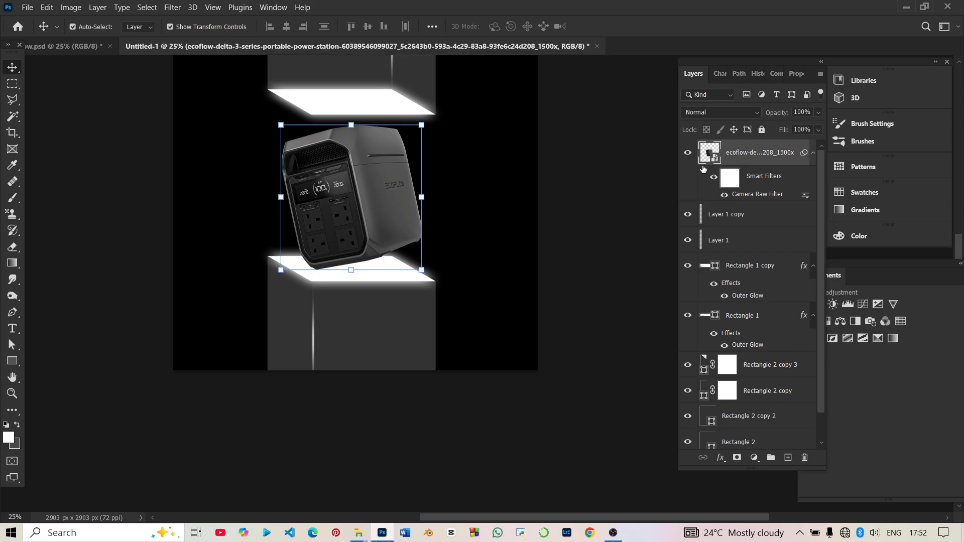
pyautogui.click(582, 200)
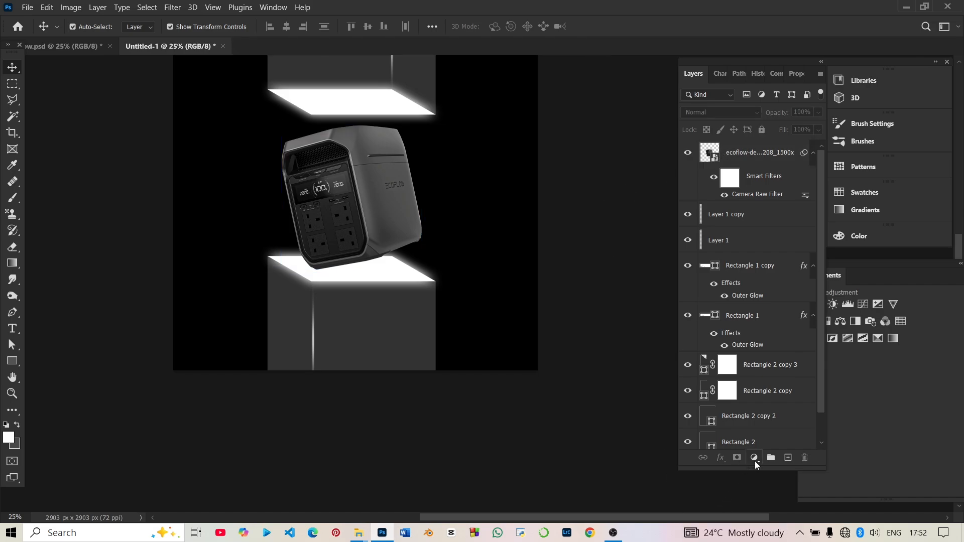
pyautogui.click(754, 458)
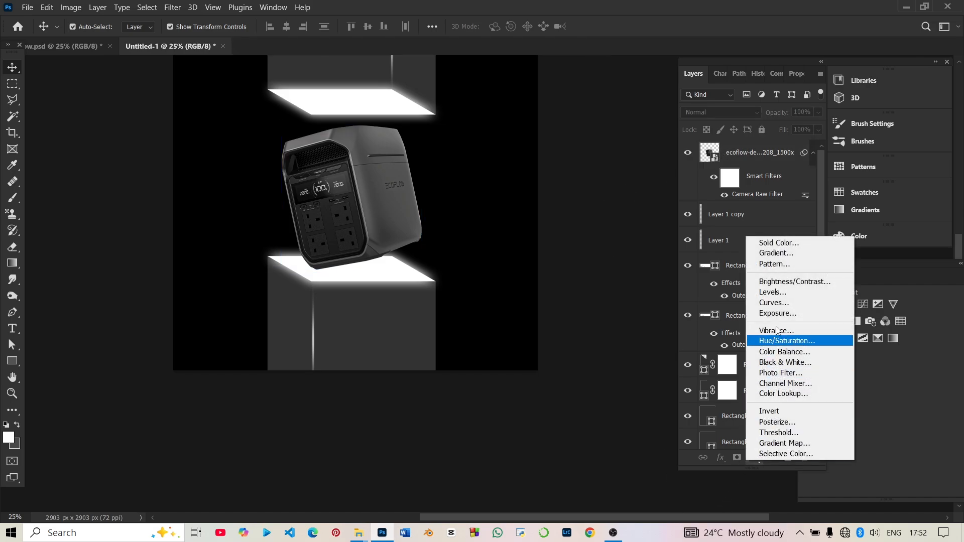
pyautogui.click(798, 303)
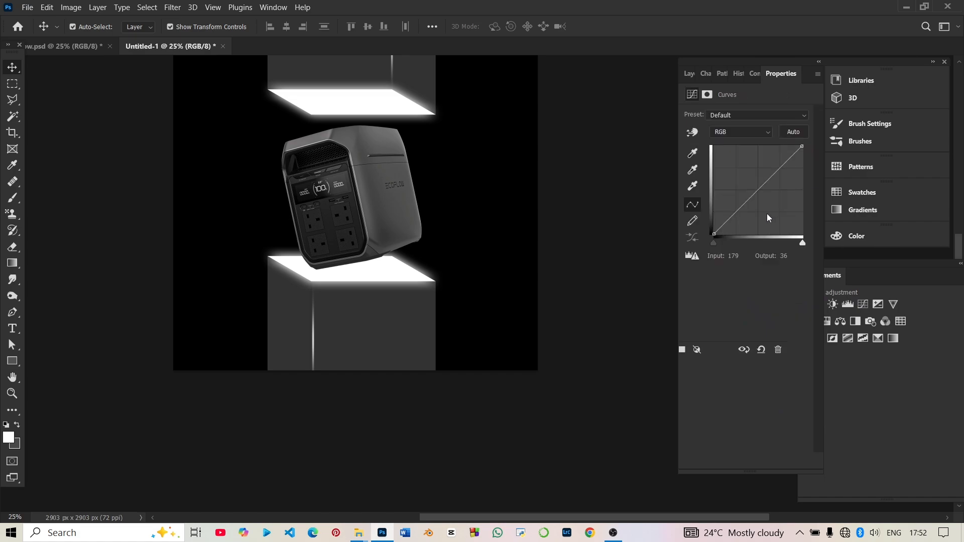
pyautogui.moveTo(757, 196); pyautogui.dragTo(742, 148)
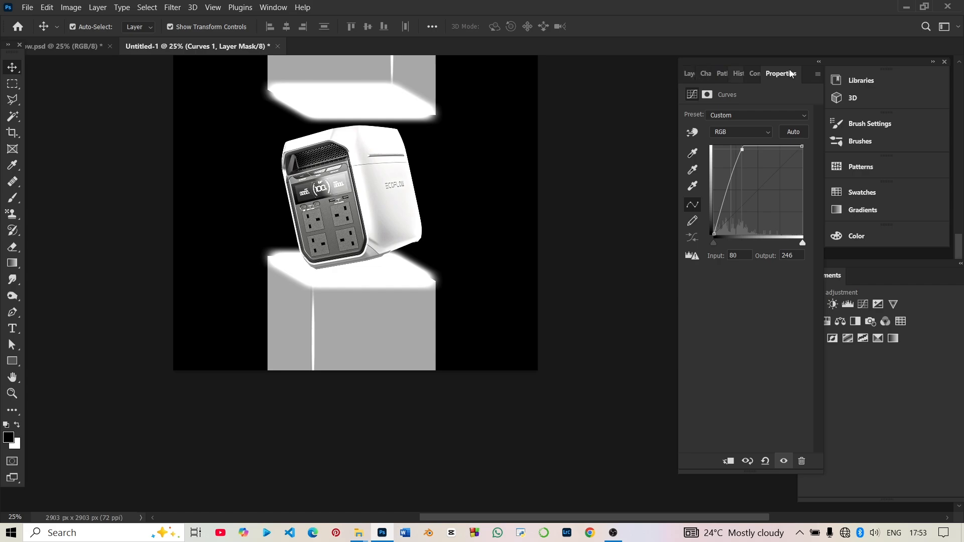
# Clip the Curves adjustment to the power station and invert its mask to black.
pyautogui.click(686, 74)
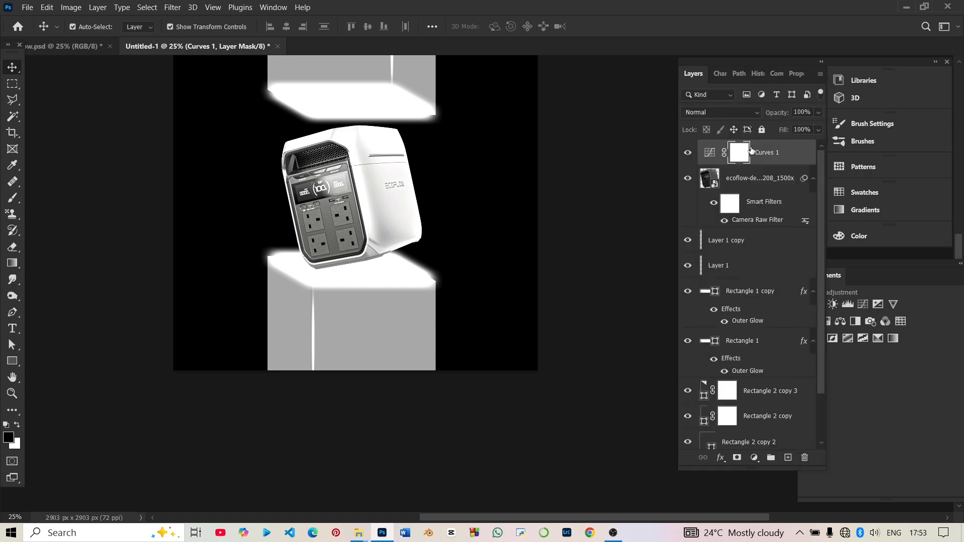
pyautogui.rightClick(765, 161)
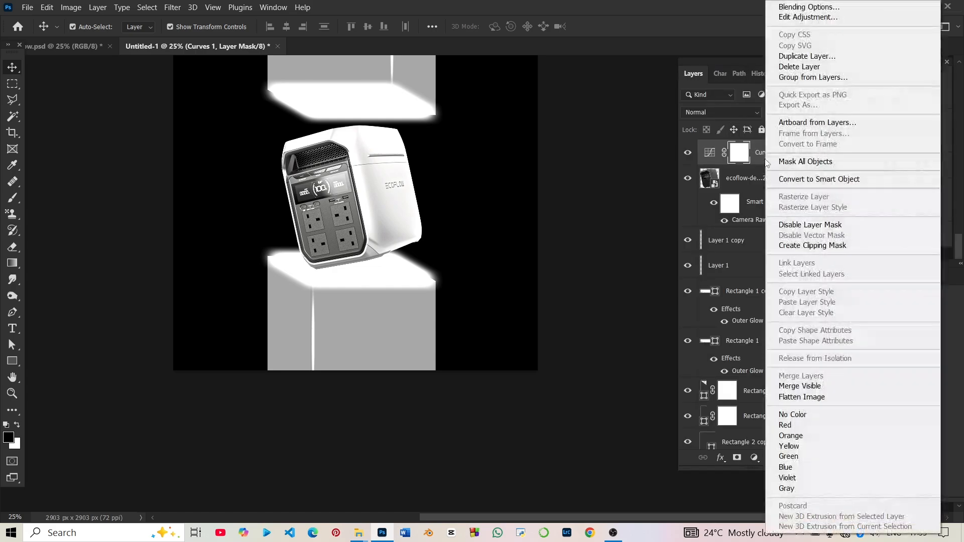
pyautogui.click(810, 245)
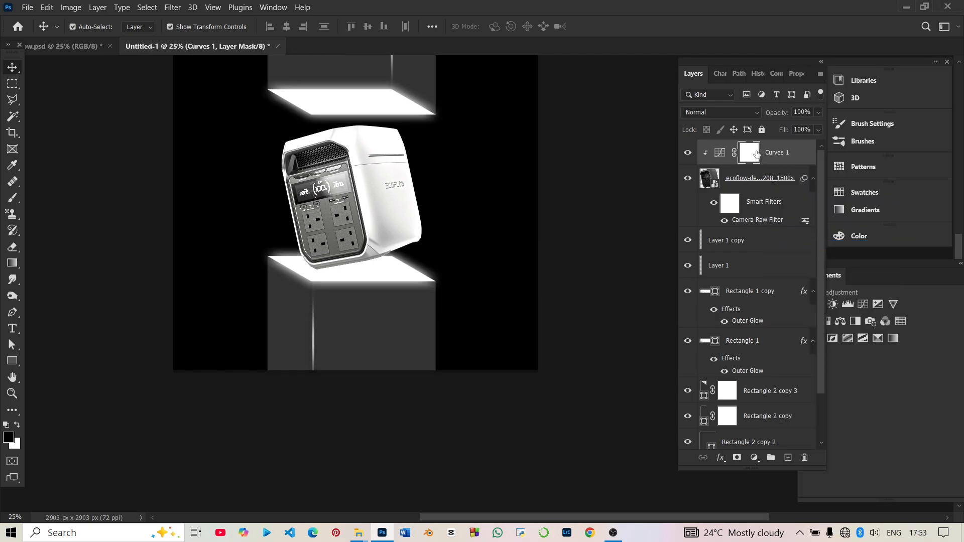
pyautogui.hotkey('ctrl', 'i')
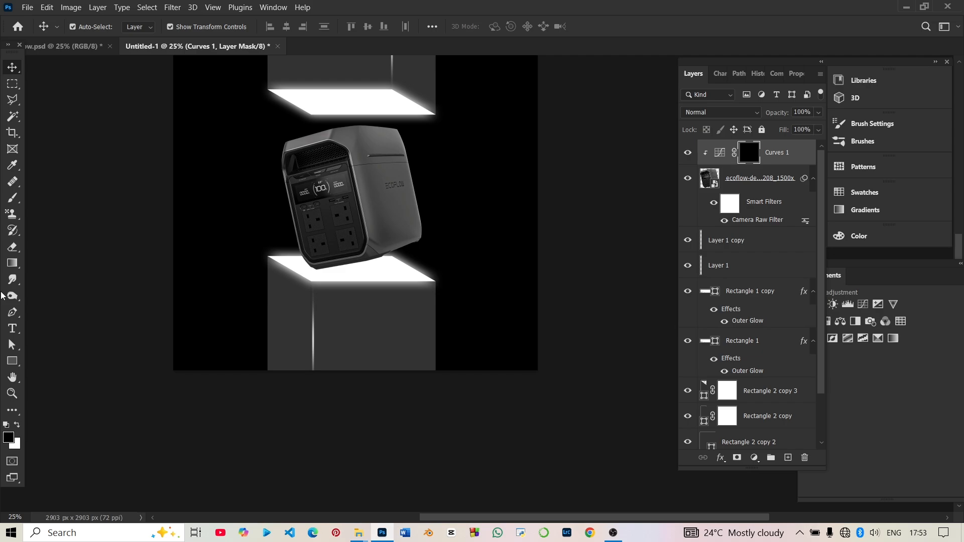
# Paint white on the Curves mask with a soft 600 px brush to light the power station's top edge.
pyautogui.click(12, 198)
pyautogui.click(17, 425)
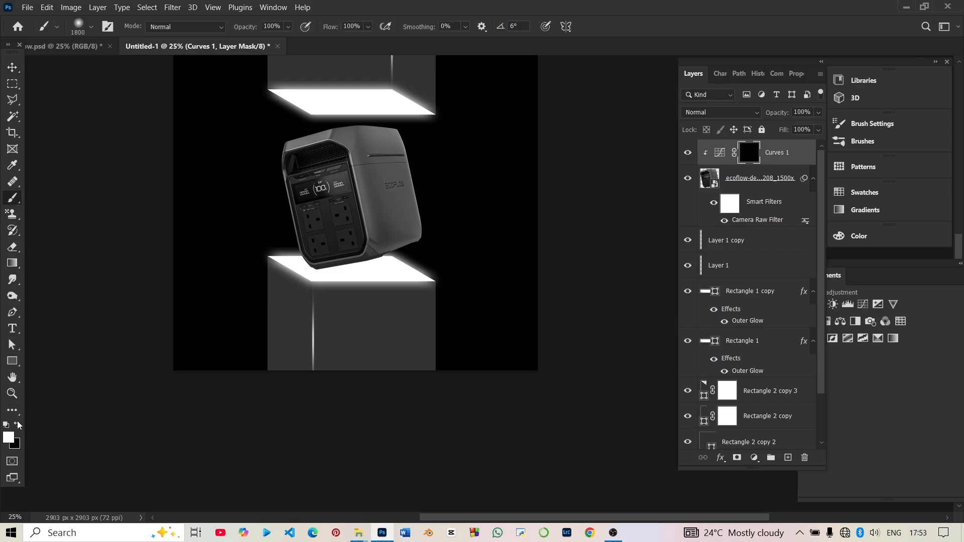
pyautogui.press('[')
pyautogui.press('[')
pyautogui.press('[')
pyautogui.press('[')
pyautogui.press('[')
pyautogui.press('[')
pyautogui.press('[')
pyautogui.press('[')
pyautogui.press('[')
pyautogui.press('[')
pyautogui.press('[')
pyautogui.press('[')
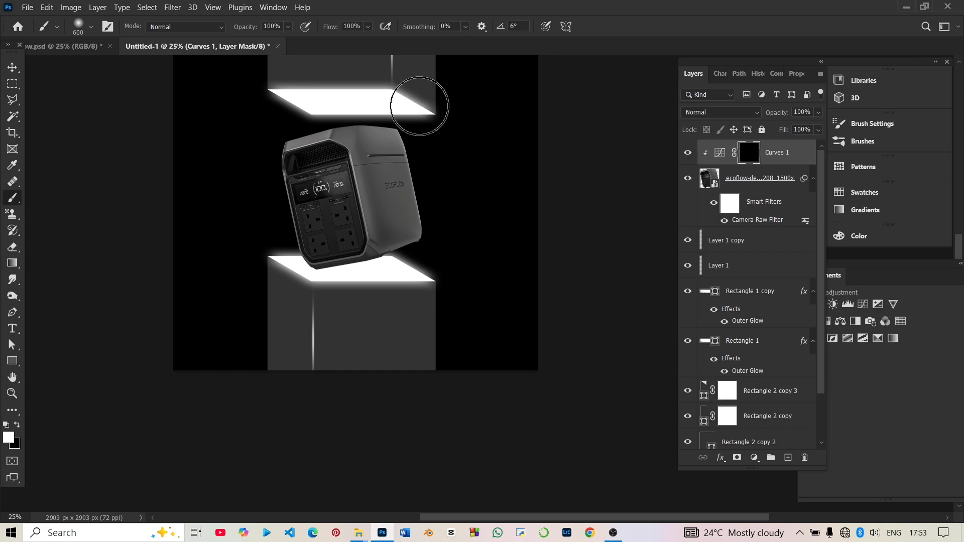
pyautogui.moveTo(413, 101); pyautogui.dragTo(288, 110)
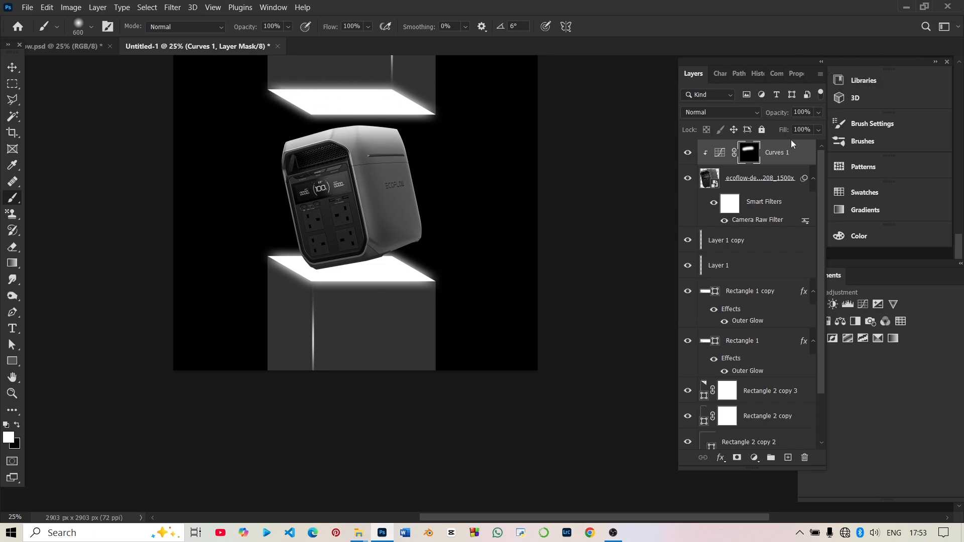
# Duplicate the Curves adjustment and clip the copy to the power station.
pyautogui.click(769, 155)
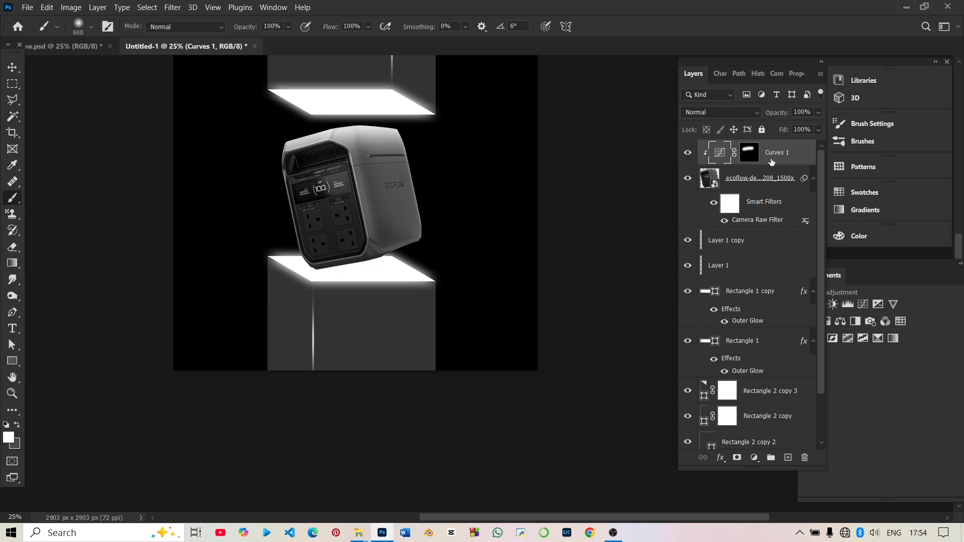
pyautogui.hotkey('ctrl', 'j')
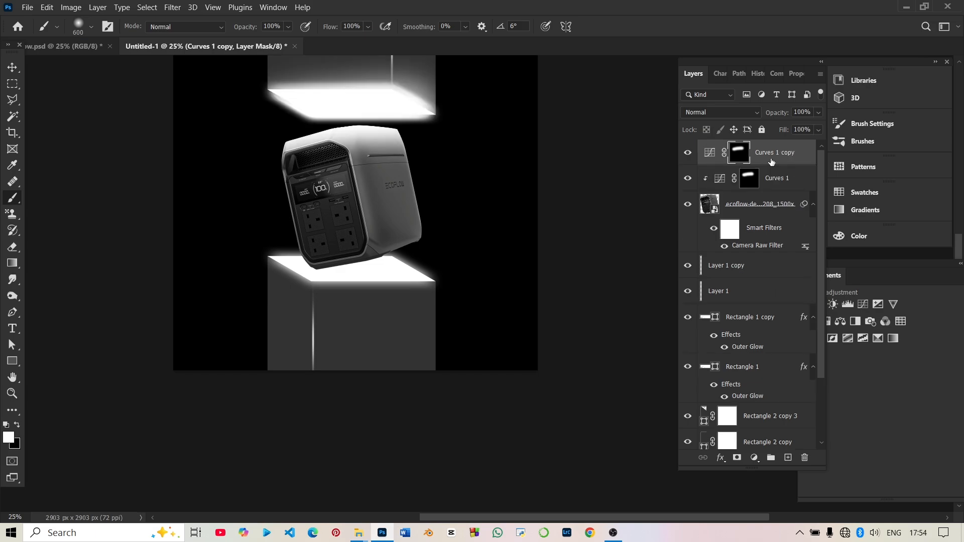
pyautogui.rightClick(772, 161)
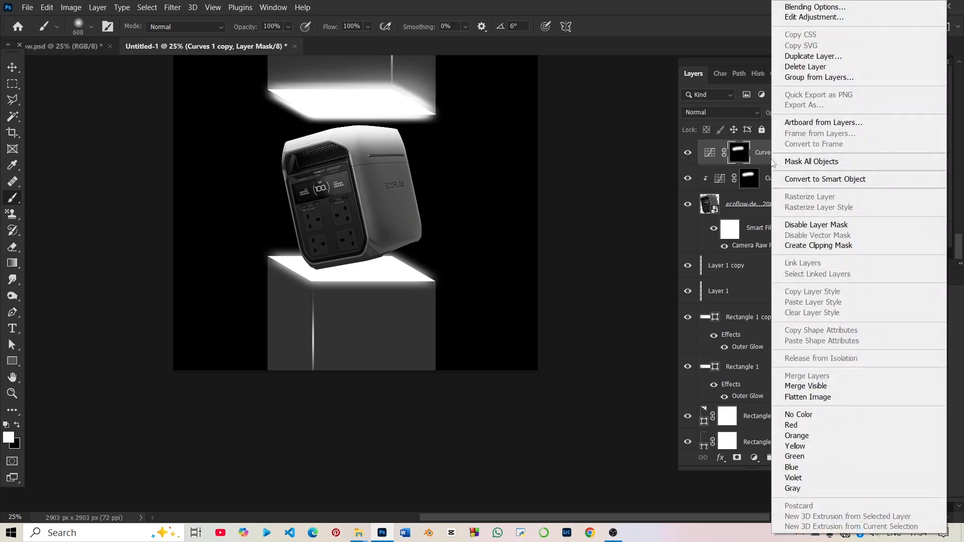
pyautogui.click(834, 246)
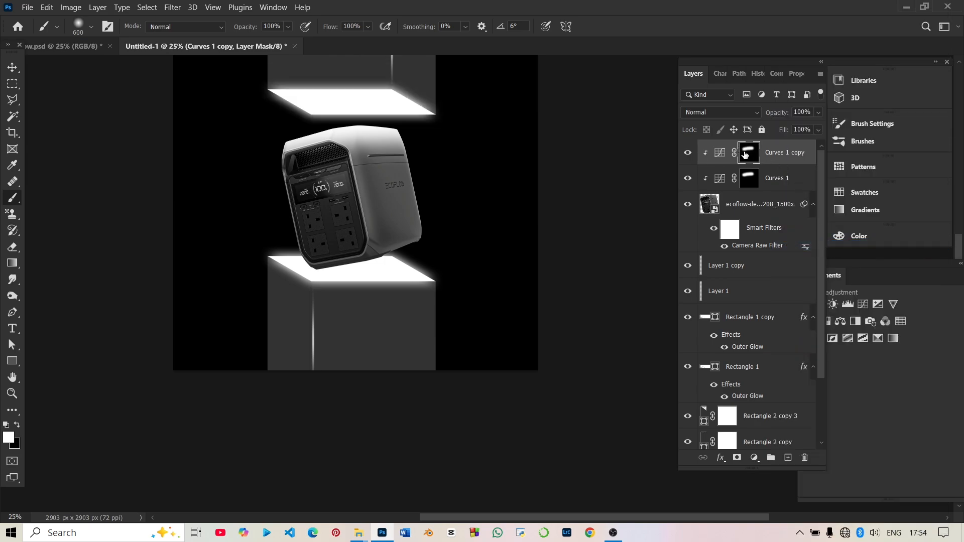
# Reset the copied Curves mask to black and paint a narrow highlight on the power station's top edge with a white 200 px brush.
pyautogui.click(737, 458)
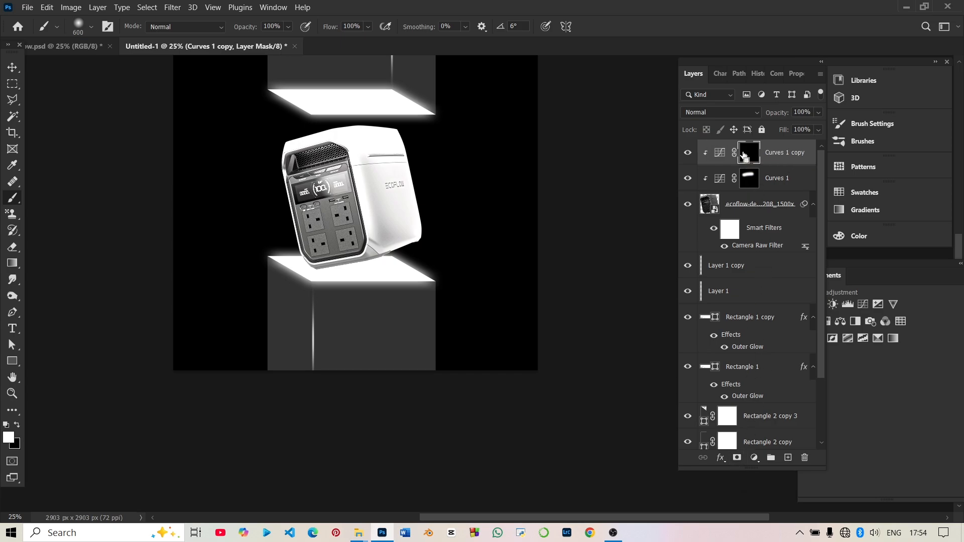
pyautogui.hotkey('ctrl', 'i')
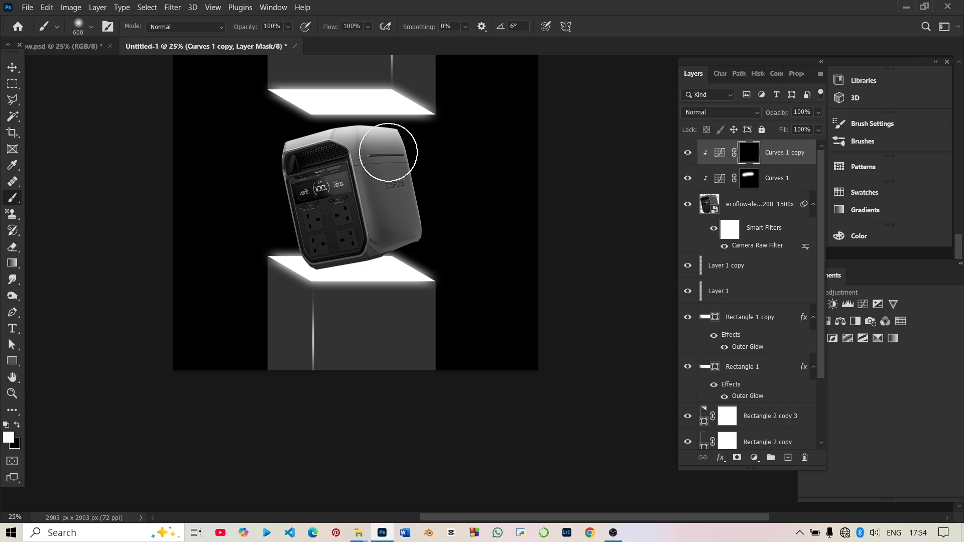
pyautogui.press('[')
pyautogui.press('[')
pyautogui.press('[')
pyautogui.press('[')
pyautogui.press('[')
pyautogui.moveTo(379, 119); pyautogui.dragTo(300, 128)
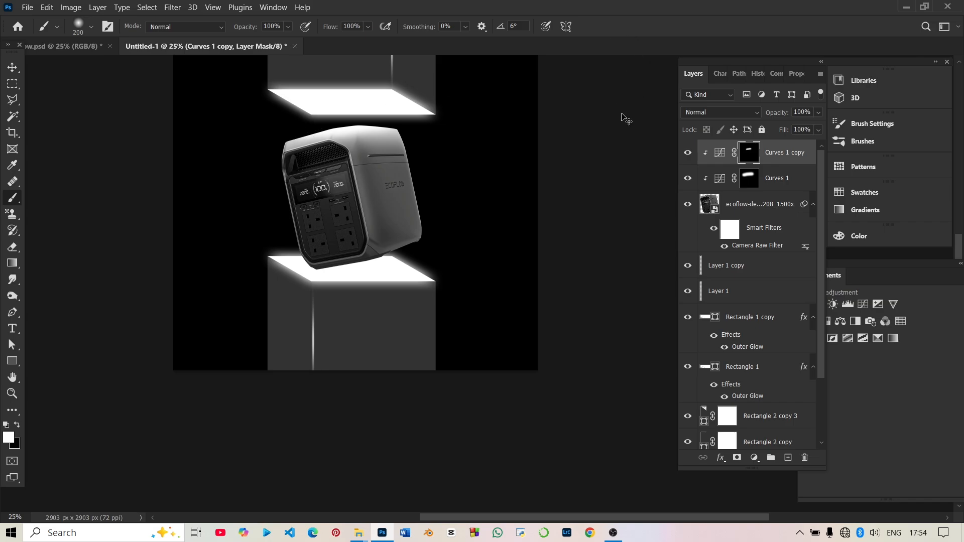
pyautogui.hotkey('ctrl', 'z')
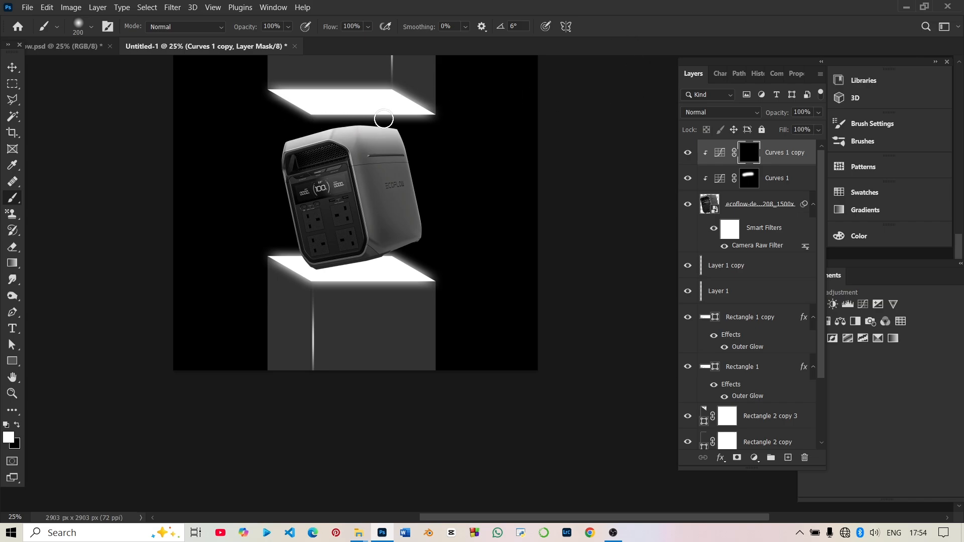
pyautogui.moveTo(324, 119); pyautogui.dragTo(305, 116)
# Lower the opacity of the first Curves adjustment to 79% and deselect all layers.
pyautogui.click(752, 180)
pyautogui.moveTo(782, 112); pyautogui.dragTo(765, 112)
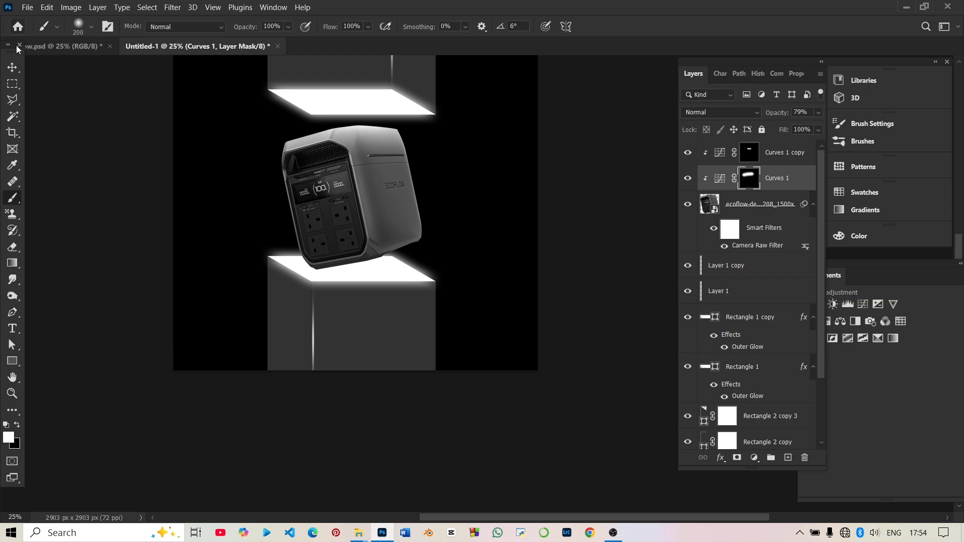
pyautogui.click(14, 68)
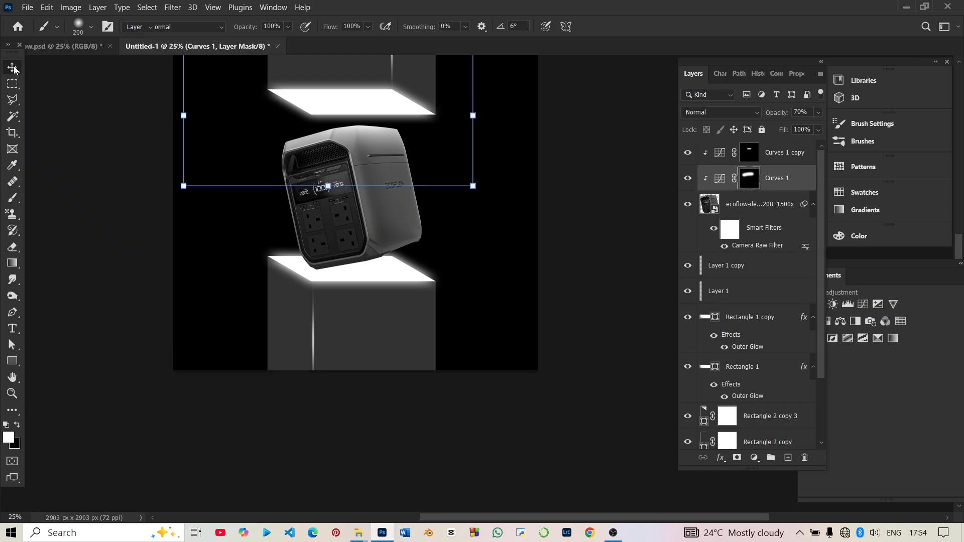
pyautogui.click(576, 475)
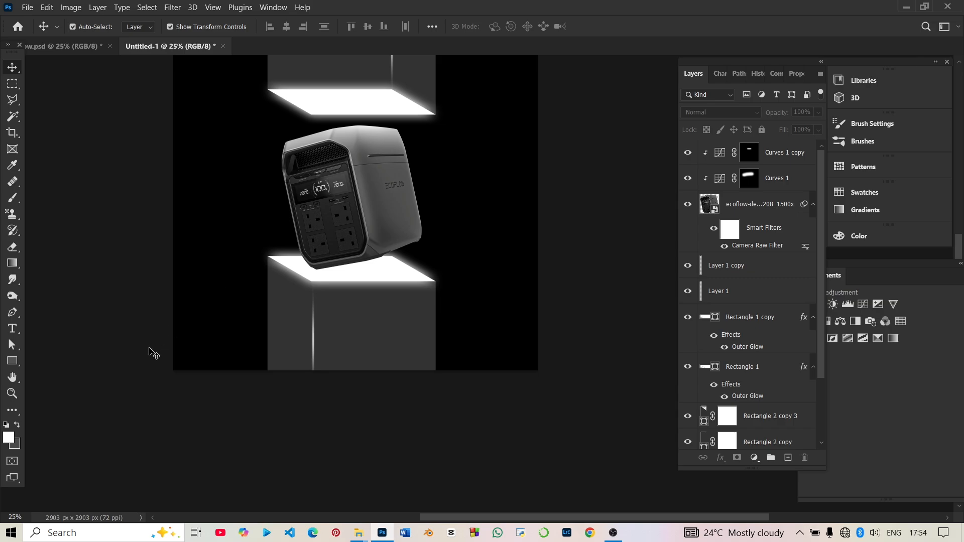
# Add a new top layer and paint one soft 2700 px dab of dark grey 2c2c2c over the power station.
pyautogui.click(787, 459)
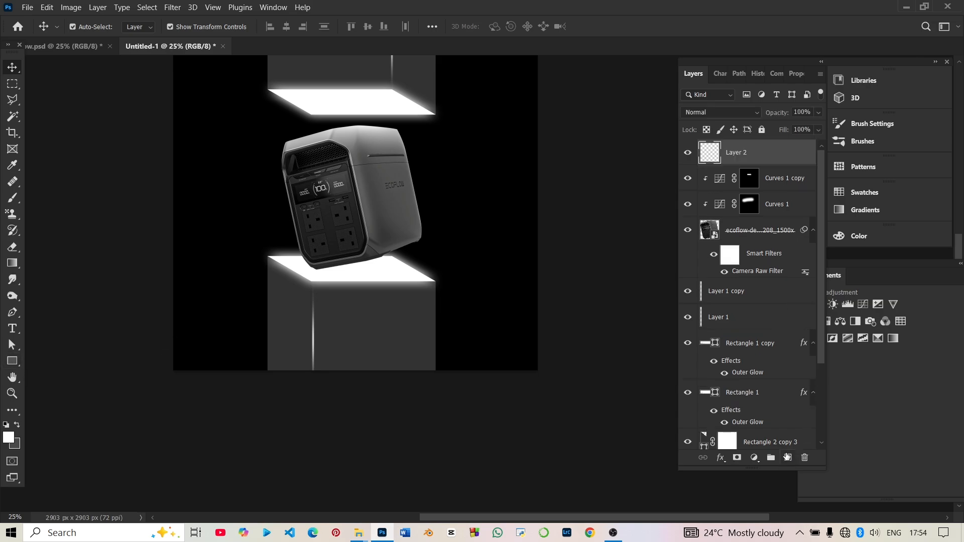
pyautogui.click(13, 198)
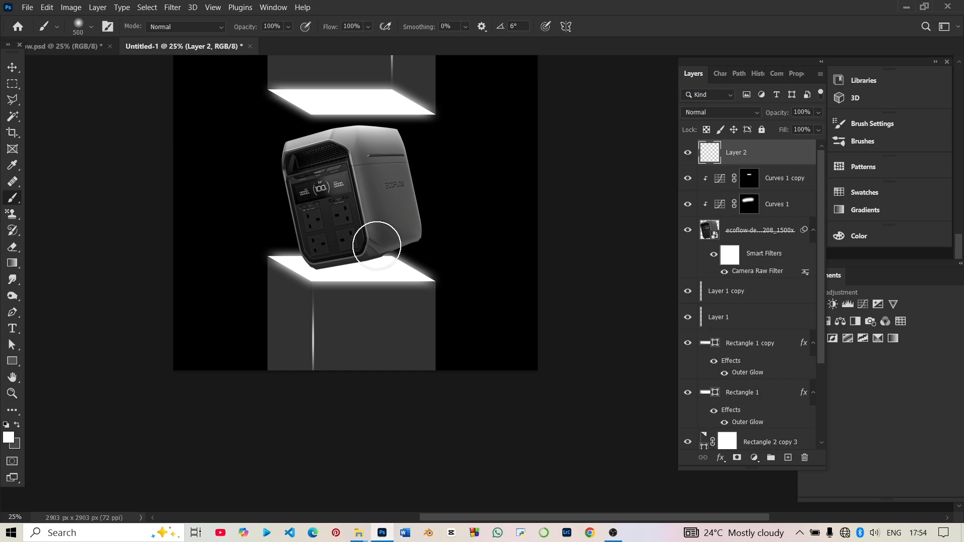
pyautogui.press(']')
pyautogui.press(']')
pyautogui.press(']')
pyautogui.press(']')
pyautogui.press(']')
pyautogui.press(']')
pyautogui.press(']')
pyautogui.press(']')
pyautogui.press(']')
pyautogui.press(']')
pyautogui.press(']')
pyautogui.press(']')
pyautogui.press(']')
pyautogui.press(']')
pyautogui.press(']')
pyautogui.press(']')
pyautogui.press(']')
pyautogui.press(']')
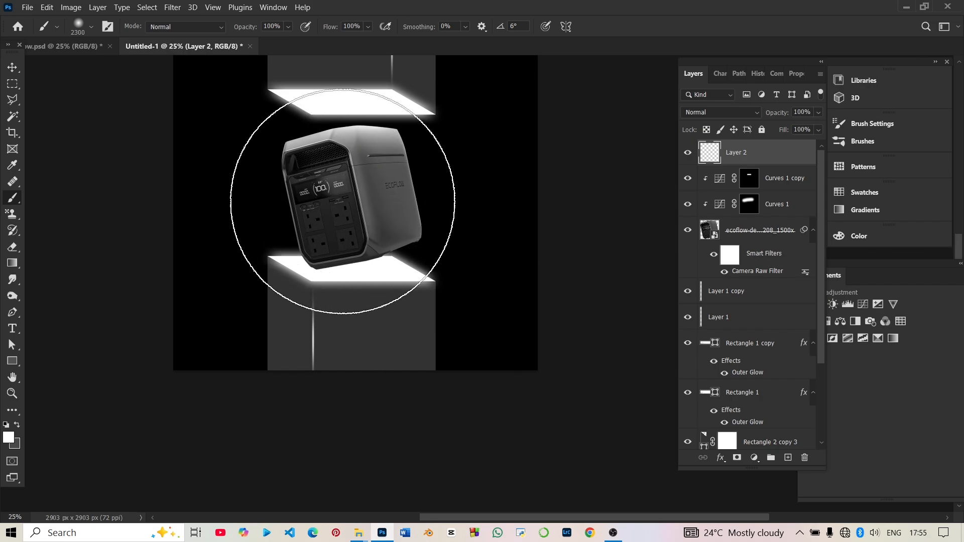
pyautogui.press(']')
pyautogui.press(']')
pyautogui.press(']')
pyautogui.press(']')
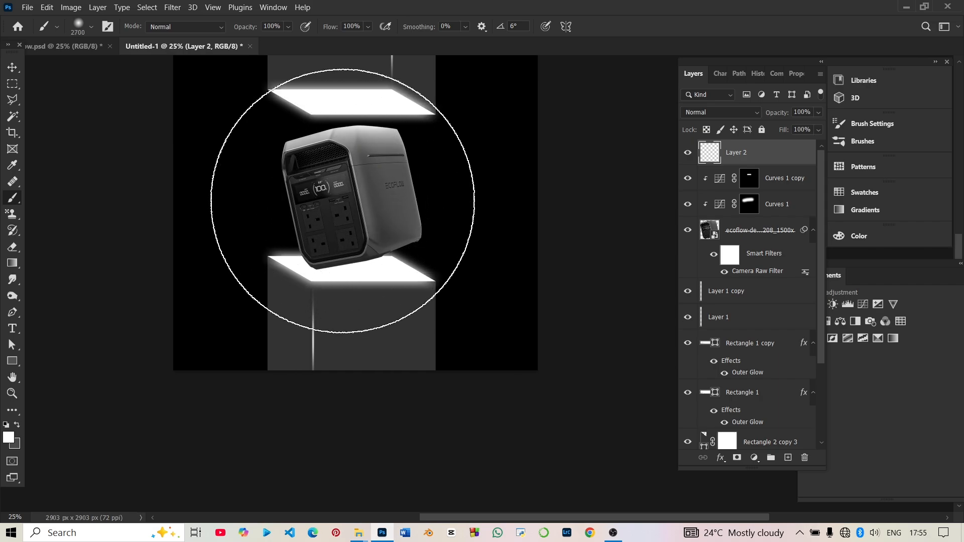
pyautogui.click(9, 441)
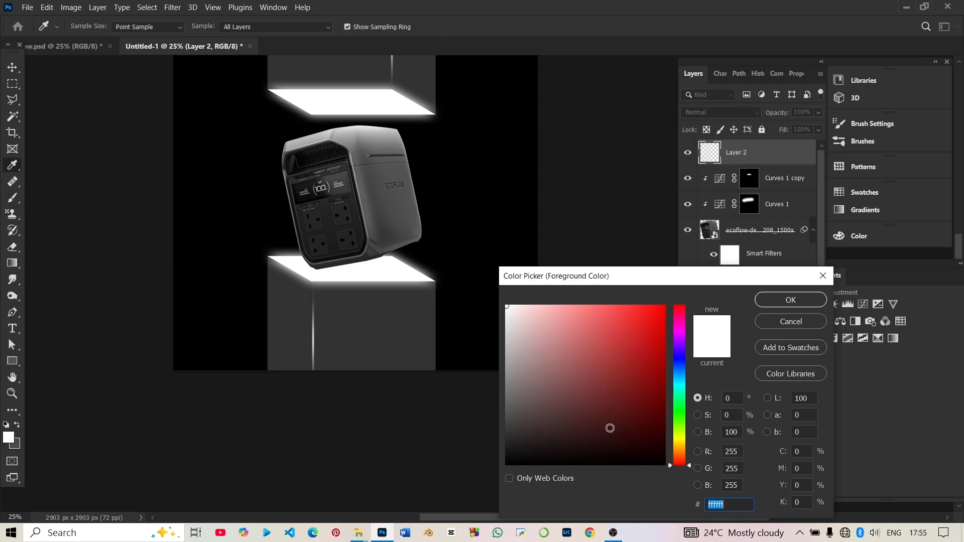
pyautogui.moveTo(658, 348); pyautogui.dragTo(501, 438)
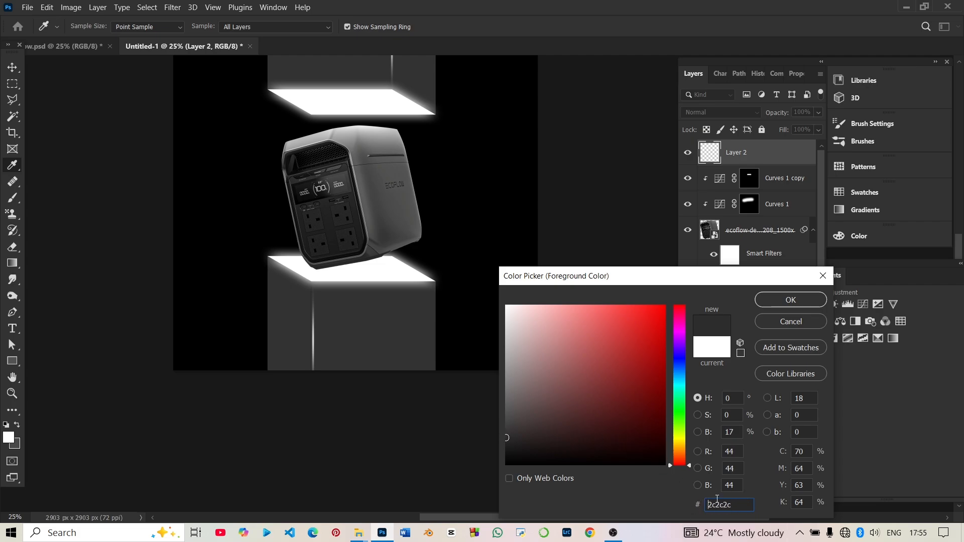
pyautogui.click(791, 300)
pyautogui.press('b')
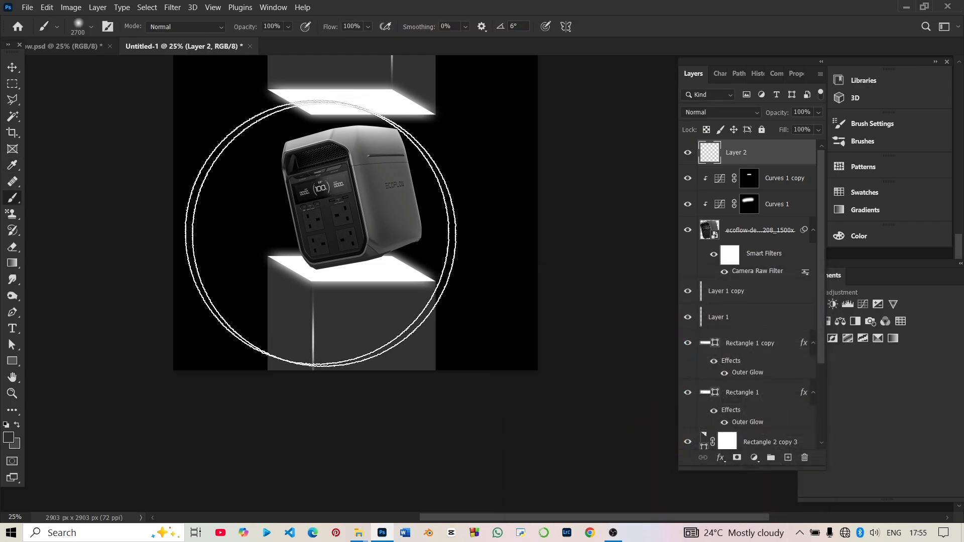
pyautogui.click(356, 182)
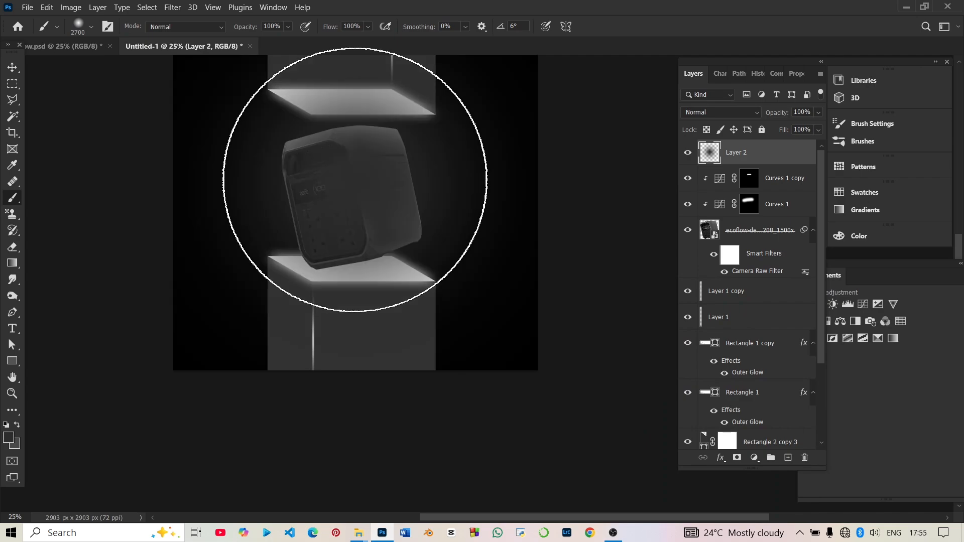
# Squash the dark dab to about 33% width and 3.4% height and place it as a shadow beneath the power station.
pyautogui.click(12, 67)
pyautogui.hotkey('ctrl', '-')
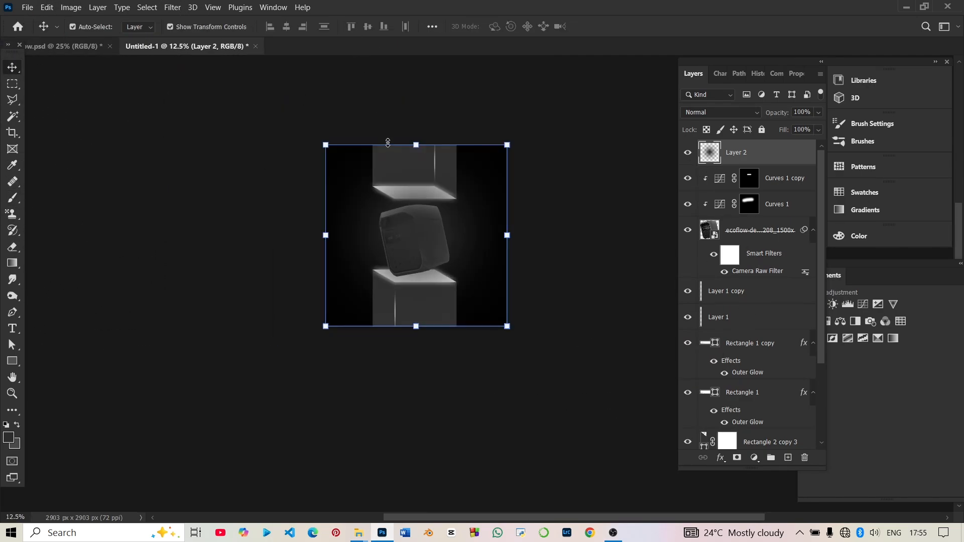
pyautogui.moveTo(420, 145); pyautogui.dragTo(417, 276)
pyautogui.hotkey('ctrl', '+')
pyautogui.hotkey('ctrl', '+')
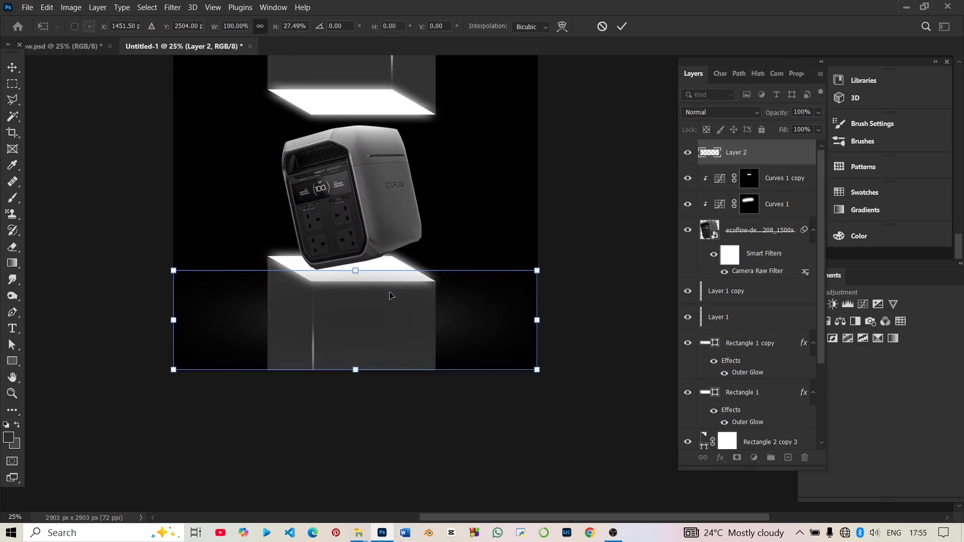
pyautogui.moveTo(349, 314); pyautogui.dragTo(336, 273)
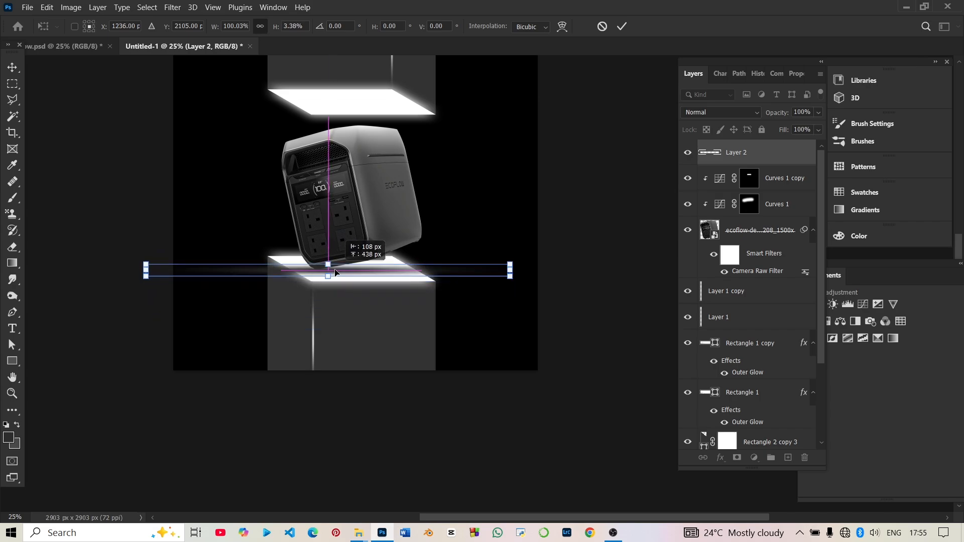
pyautogui.moveTo(508, 269); pyautogui.dragTo(326, 268)
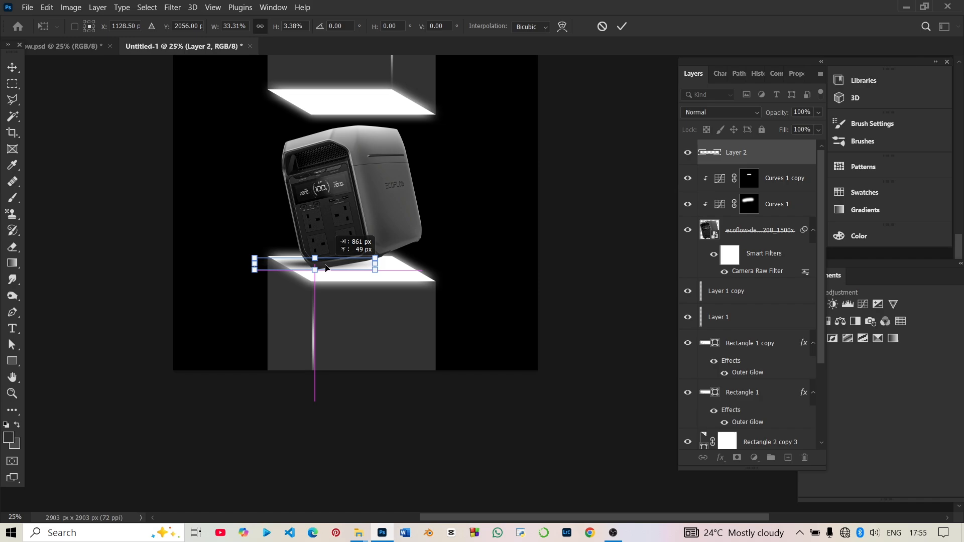
pyautogui.moveTo(326, 268)
pyautogui.mouseDown()
pyautogui.moveTo(265, 268)
pyautogui.moveTo(336, 272)
pyautogui.mouseUp()
pyautogui.press('Return')
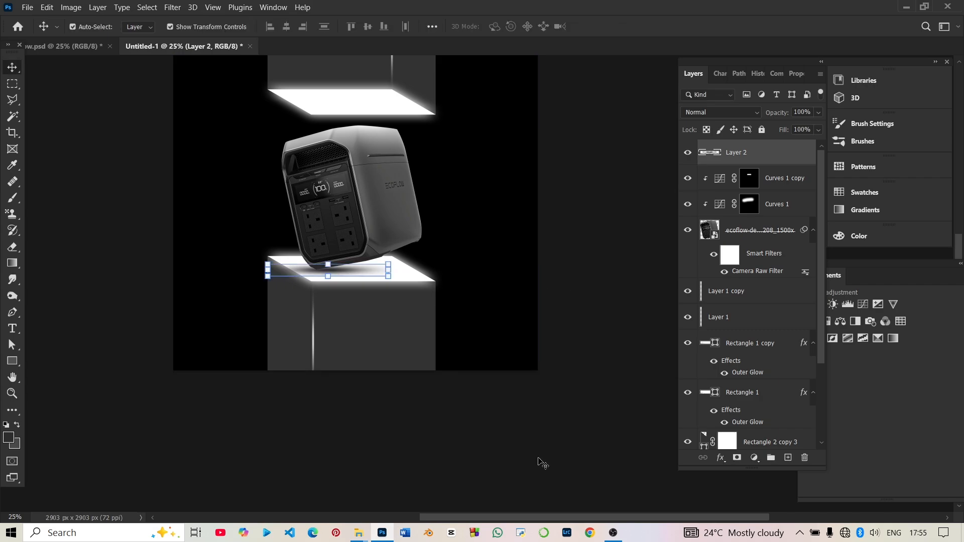
# Shrink the shadow to about half its size and centre it under the power station's lowest corner.
pyautogui.hotkey('ctrl', '-')
pyautogui.hotkey('ctrl', '+')
pyautogui.hotkey('ctrl', '+')
pyautogui.hotkey('ctrl', '+')
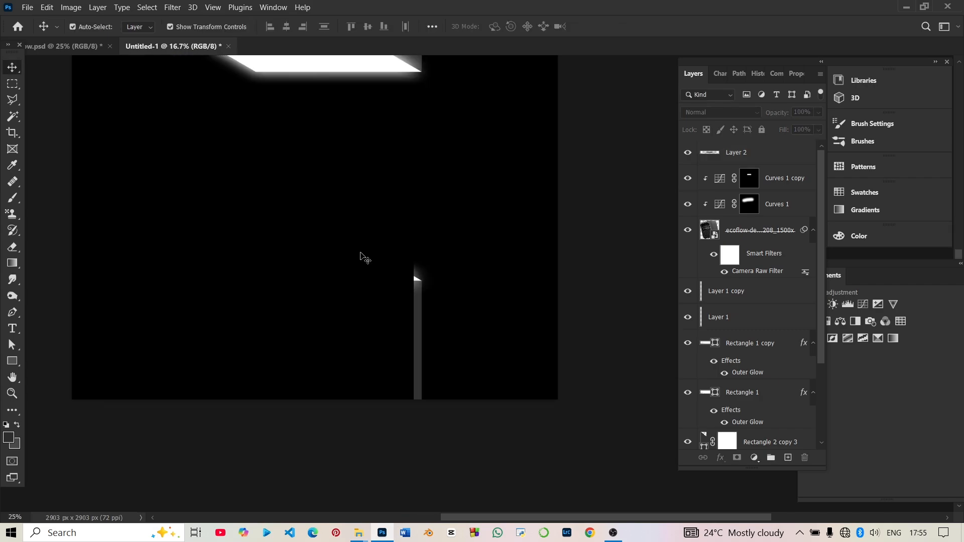
pyautogui.click(107, 258)
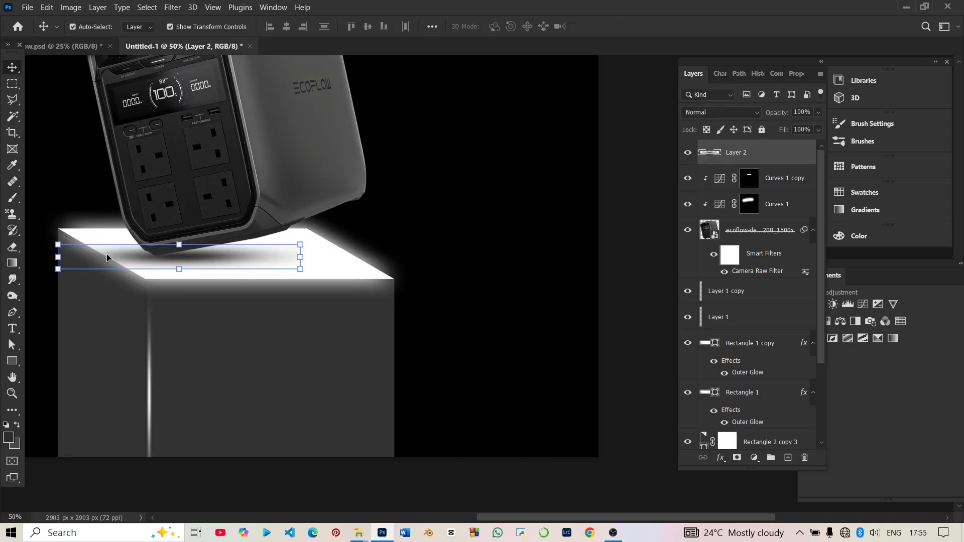
pyautogui.moveTo(179, 272)
pyautogui.mouseDown()
pyautogui.moveTo(189, 258)
pyautogui.moveTo(170, 264)
pyautogui.mouseUp()
pyautogui.press('Return')
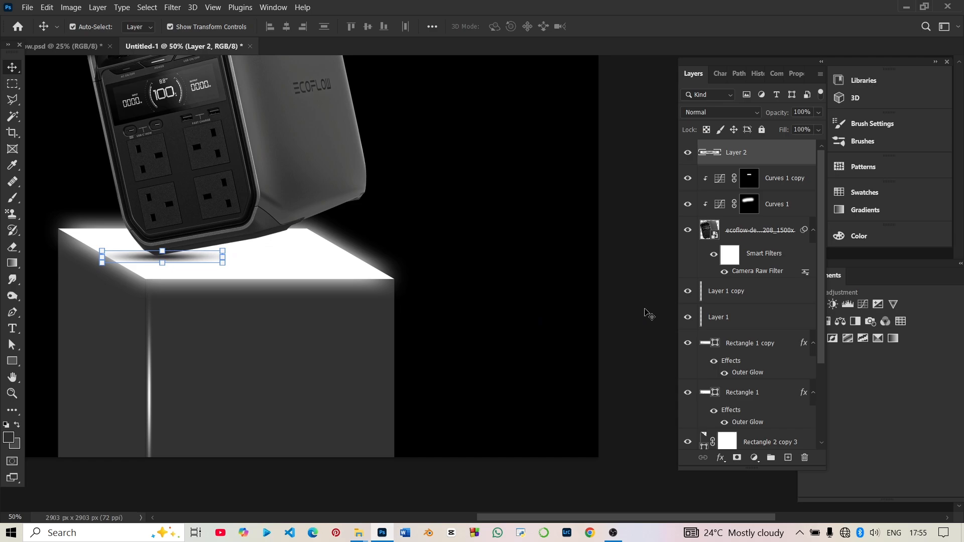
# Nudge the shadow up three increments against the power station's base and deselect it.
pyautogui.click(525, 289)
pyautogui.click(188, 264)
pyautogui.press('Up')
pyautogui.press('Up')
pyautogui.press('Up')
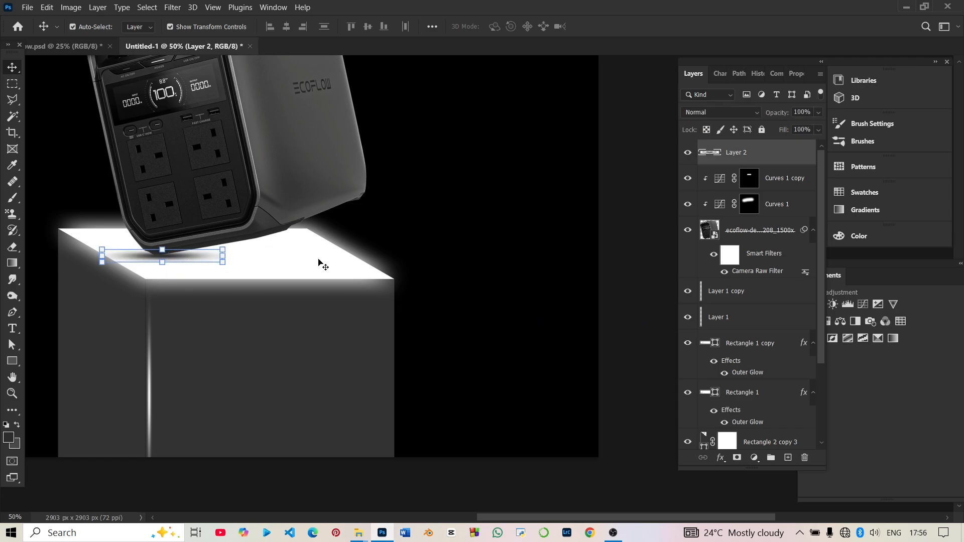
pyautogui.click(617, 265)
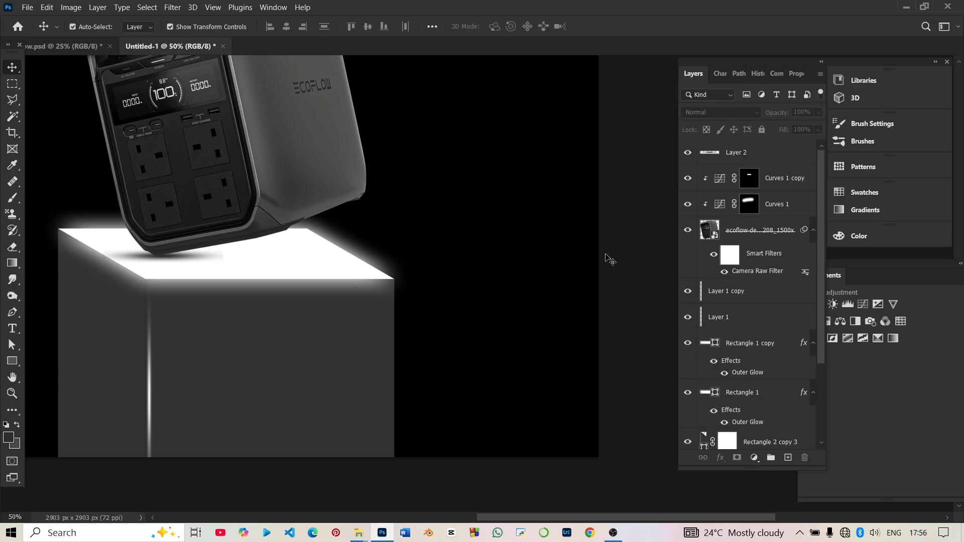
# Examine the power station, its contact shadow and the whole composition at several magnifications.
pyautogui.hotkey('ctrl', '-')
pyautogui.hotkey('ctrl', '-')
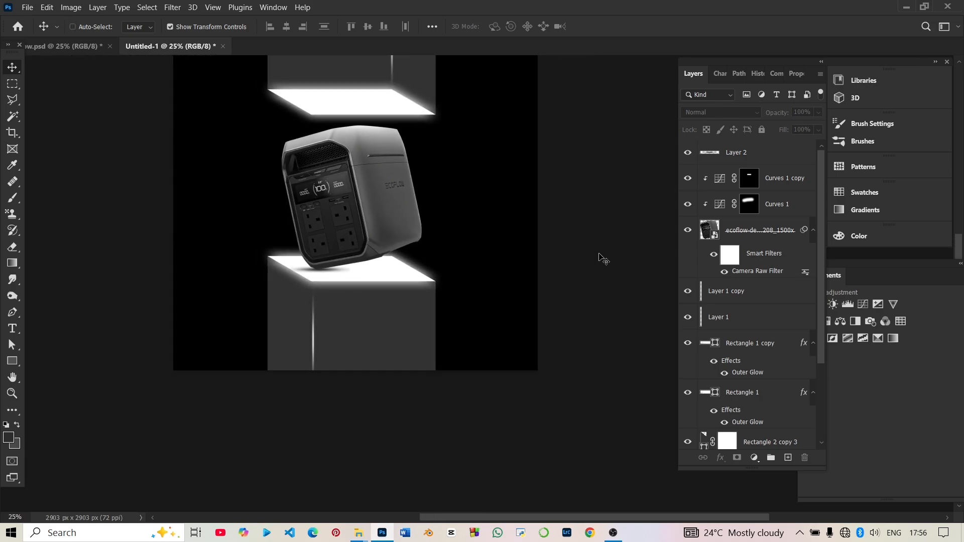
pyautogui.hotkey('ctrl', '+')
pyautogui.hotkey('ctrl', '-')
pyautogui.hotkey('ctrl', '-')
pyautogui.hotkey('ctrl', '-')
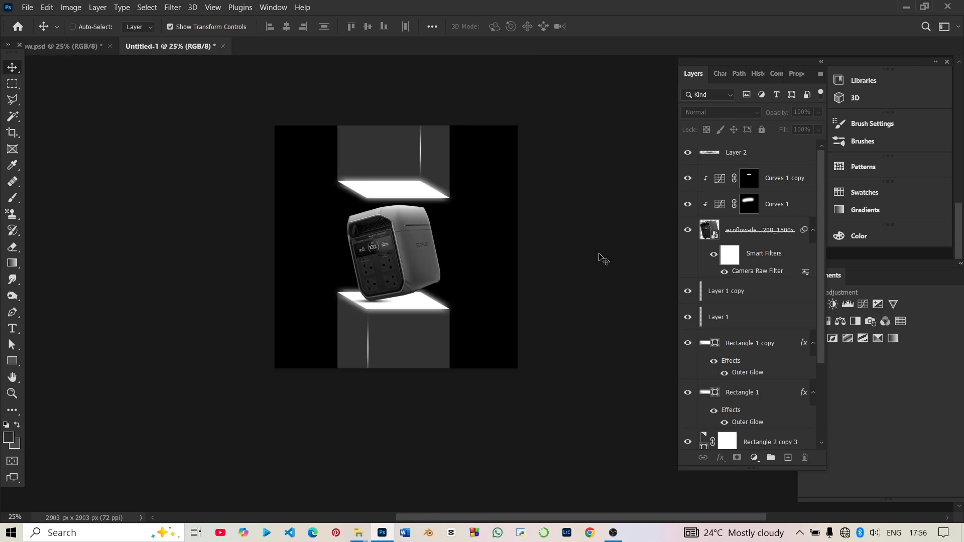
pyautogui.hotkey('ctrl', '+')
pyautogui.hotkey('ctrl', '+')
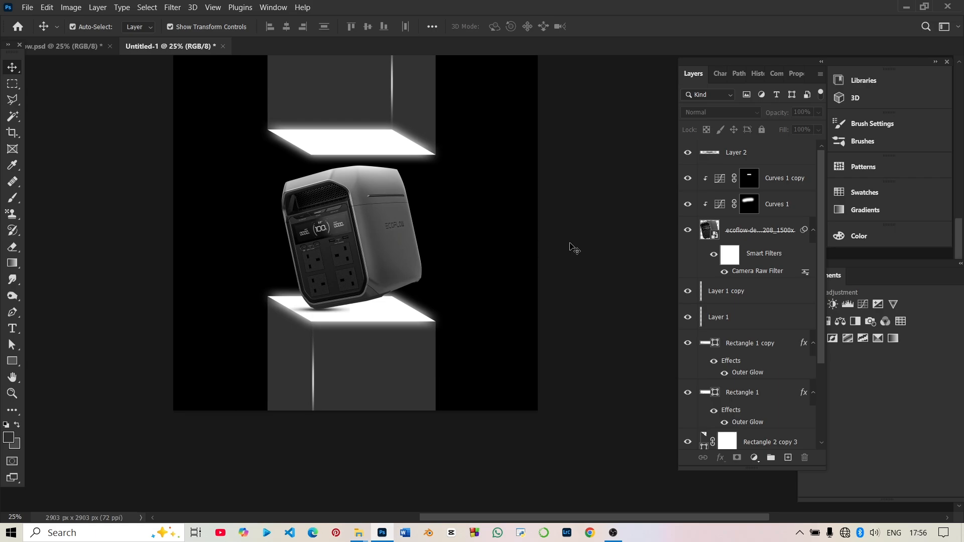
pyautogui.hotkey('ctrl', '-')
pyautogui.hotkey('ctrl', '+')
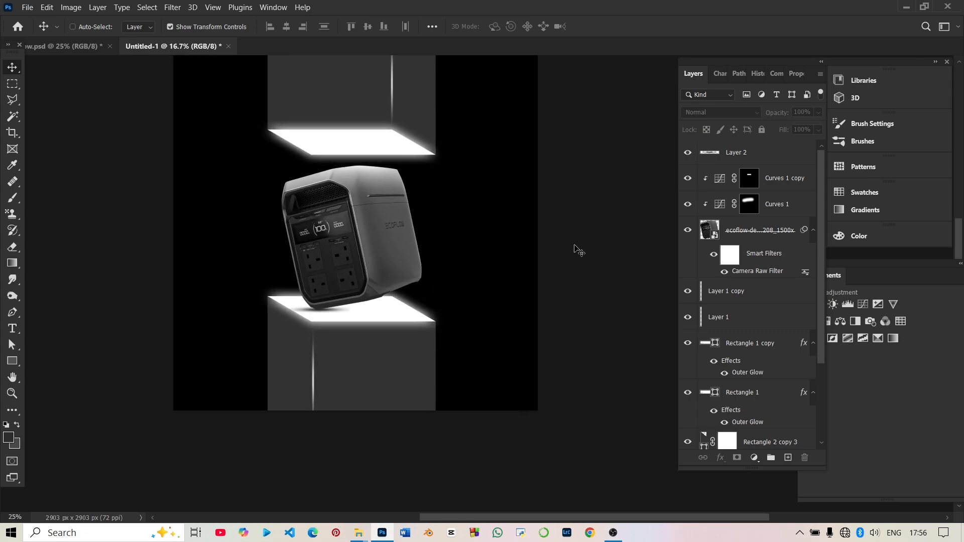
pyautogui.hotkey('ctrl', '-')
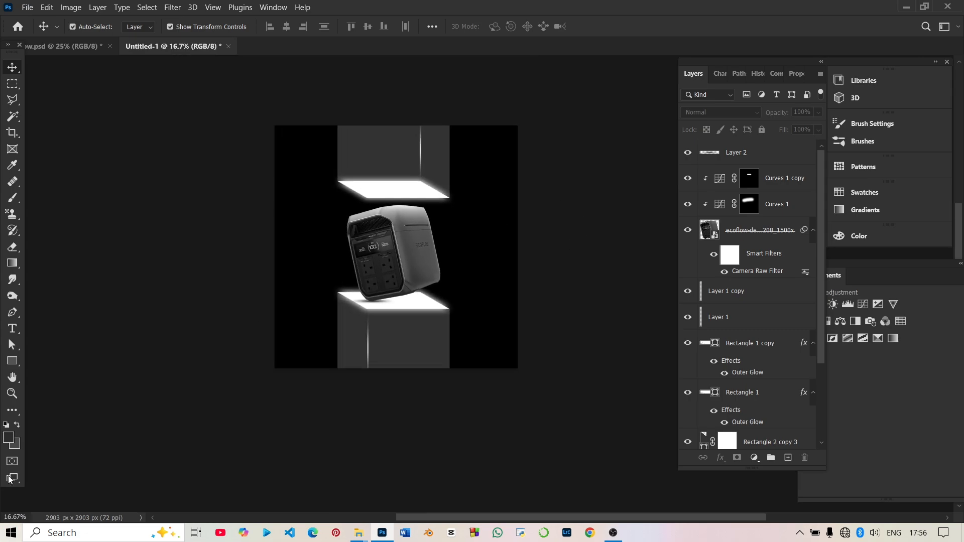
# Draw a horizontal rectangle about 6876 by 529 px across the canvas over the upper part of the power station.
pyautogui.click(12, 366)
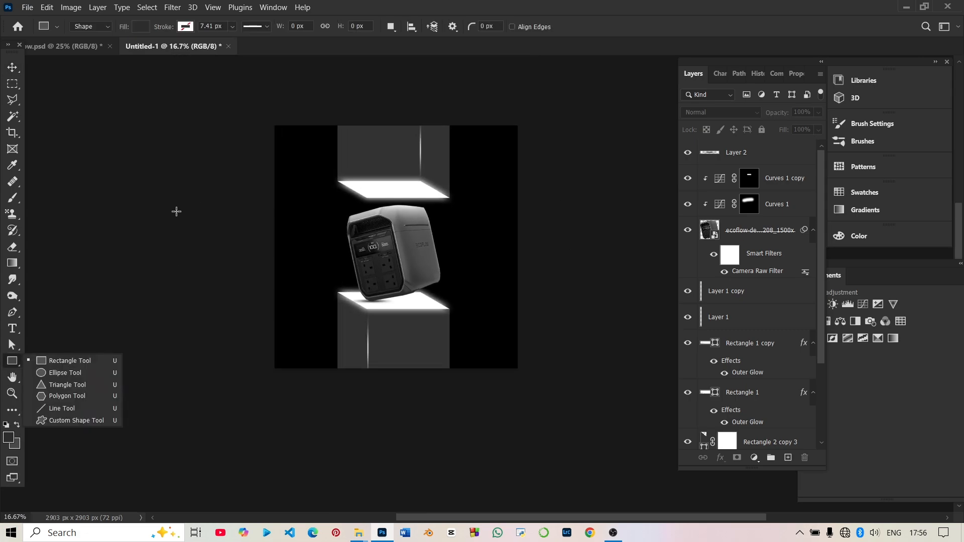
pyautogui.click(92, 364)
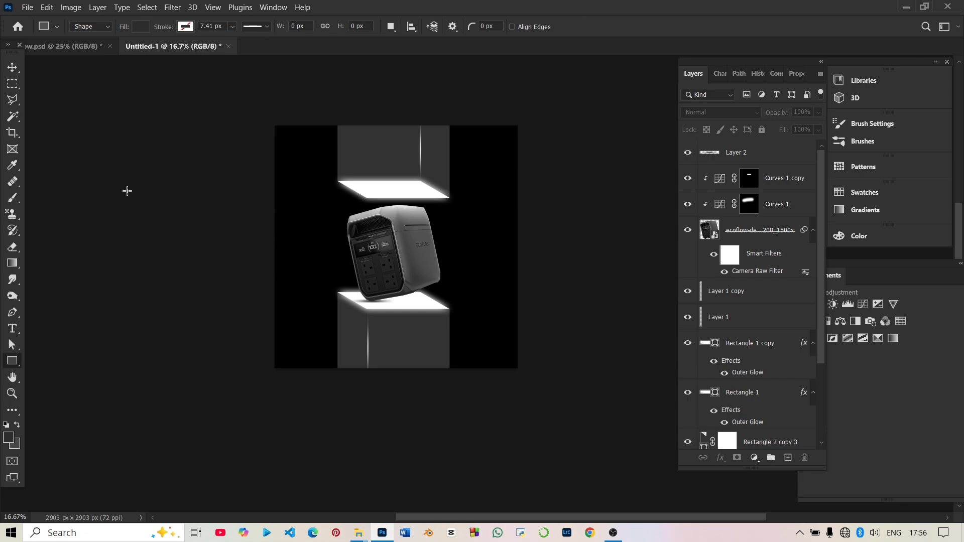
pyautogui.moveTo(127, 191); pyautogui.dragTo(703, 235)
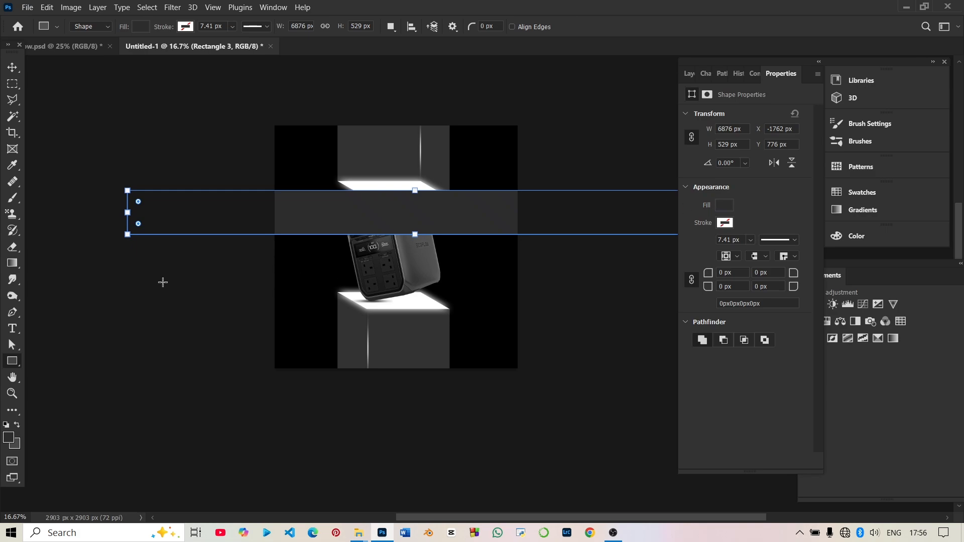
# Compare recent grey fills on the wide rectangle and set its fill to 484848.
pyautogui.click(725, 205)
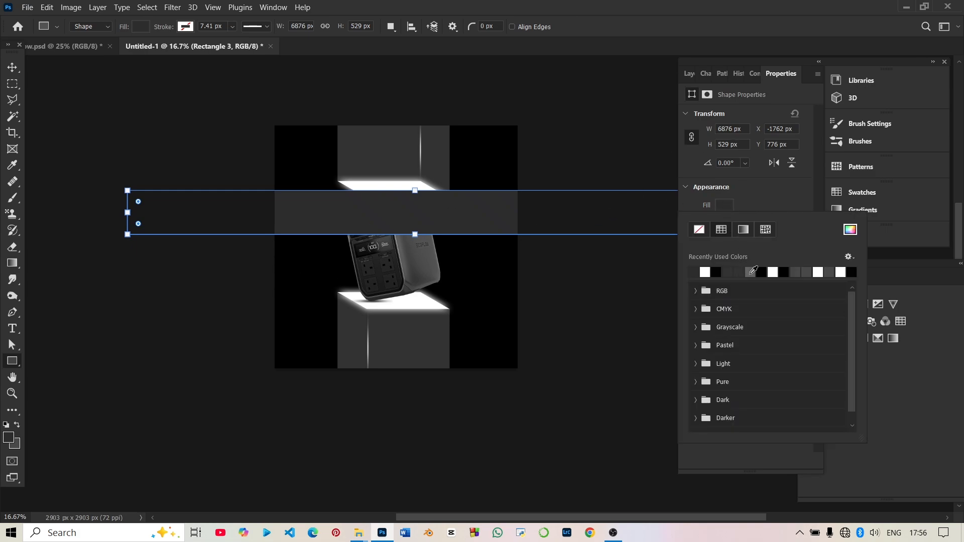
pyautogui.click(752, 271)
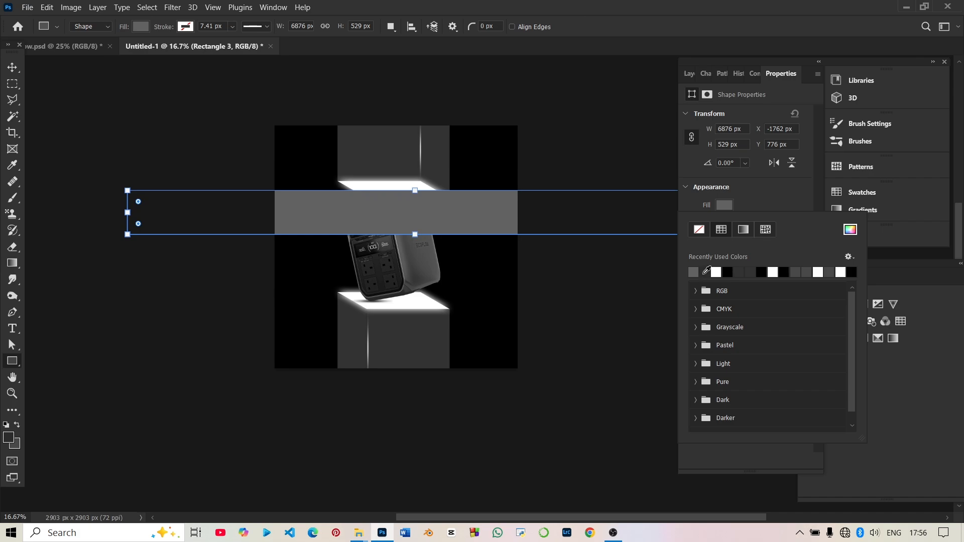
pyautogui.click(707, 272)
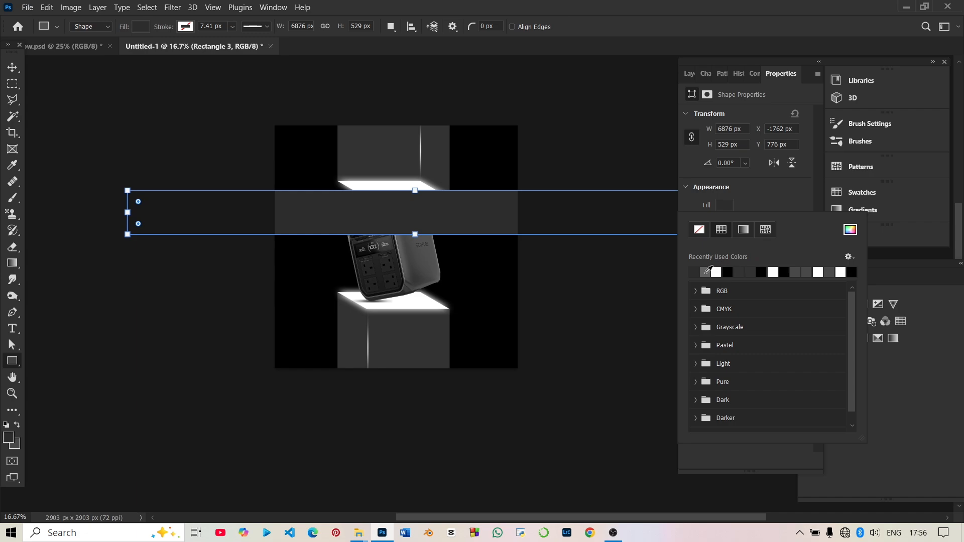
pyautogui.click(706, 272)
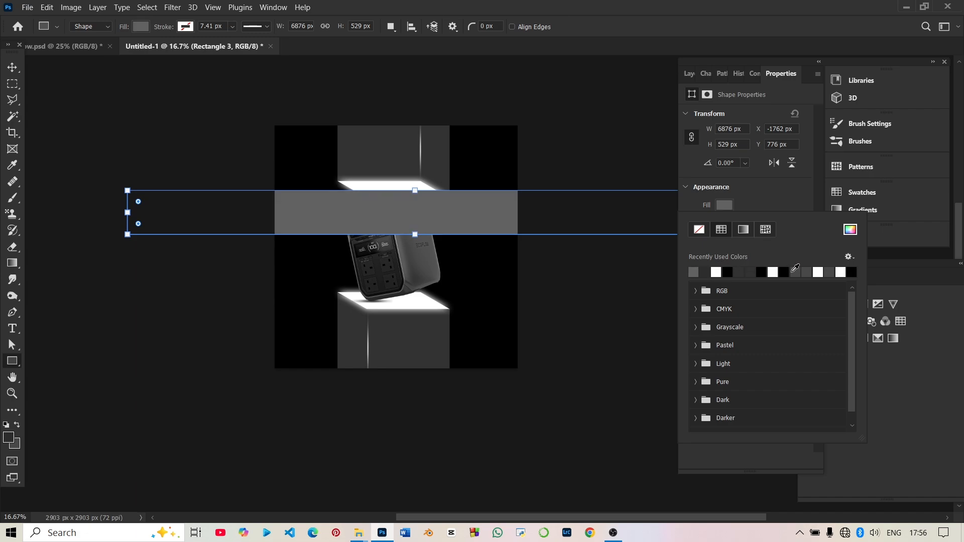
pyautogui.click(795, 271)
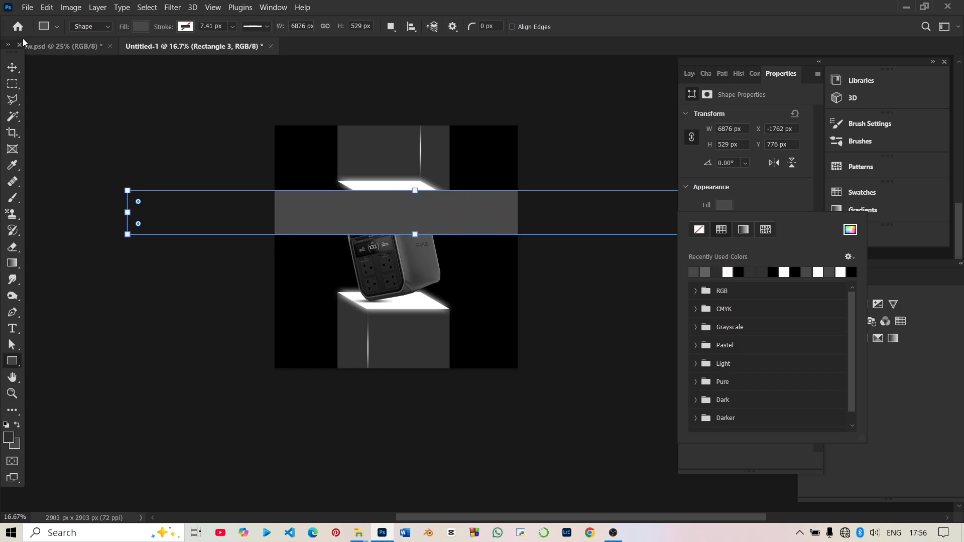
pyautogui.click(849, 231)
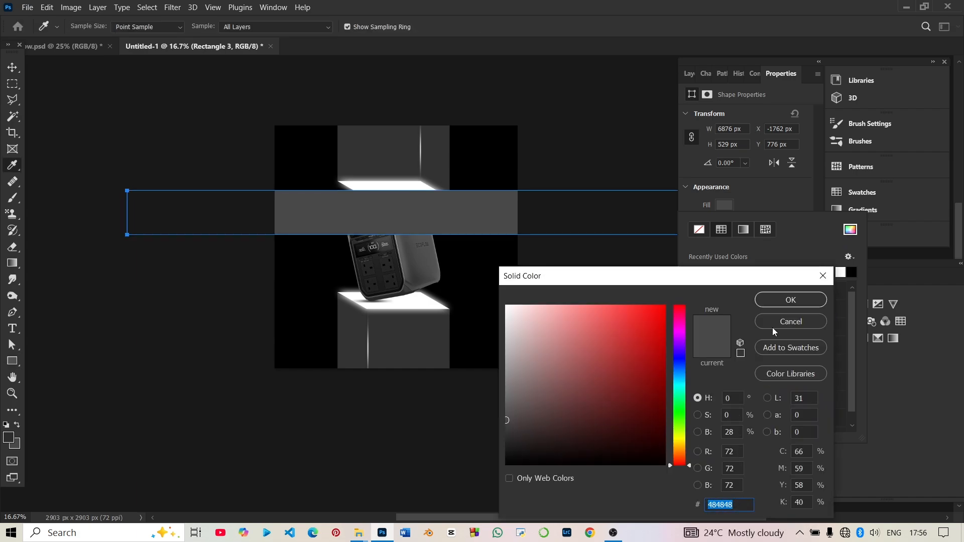
pyautogui.click(773, 300)
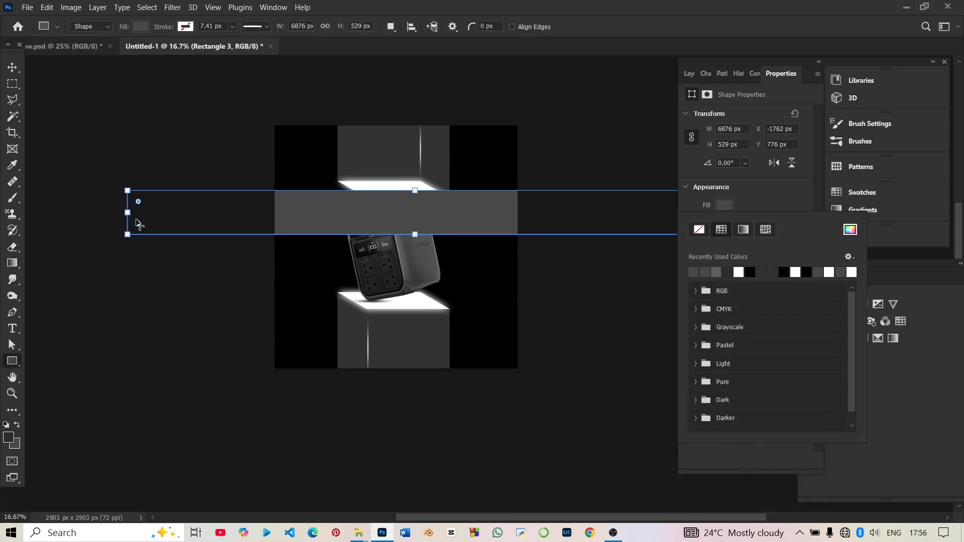
# Rotate the grey band to about -12.89° and move it across the canvas's upper edge.
pyautogui.click(119, 211)
pyautogui.moveTo(107, 233); pyautogui.dragTo(307, 232)
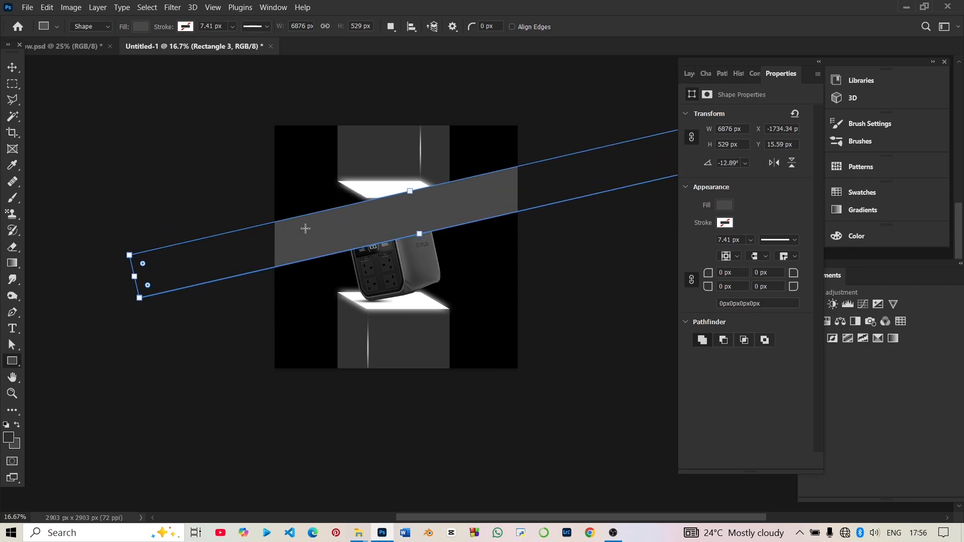
pyautogui.click(311, 225)
pyautogui.click(462, 361)
pyautogui.press('v')
pyautogui.moveTo(401, 228); pyautogui.dragTo(353, 155)
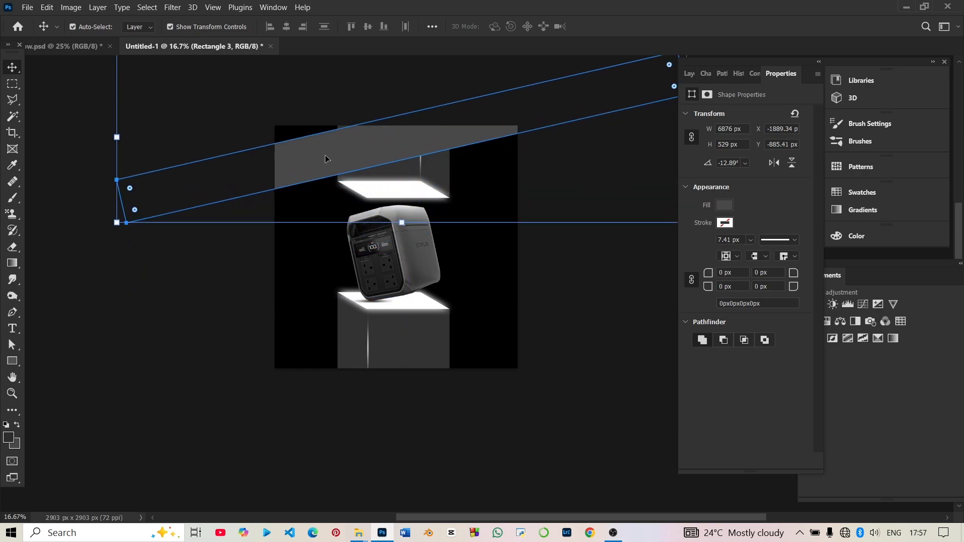
# Duplicate the slanted grey band and place the copy across the lower part of the canvas.
pyautogui.moveTo(327, 159); pyautogui.dragTo(319, 243)
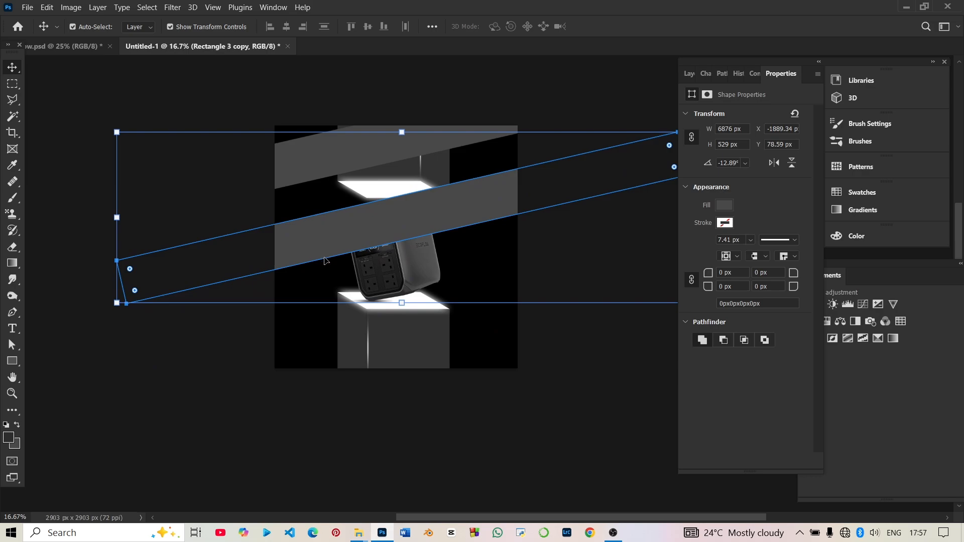
pyautogui.hotkey('ctrl', 'z')
pyautogui.hotkey('ctrl', 'z')
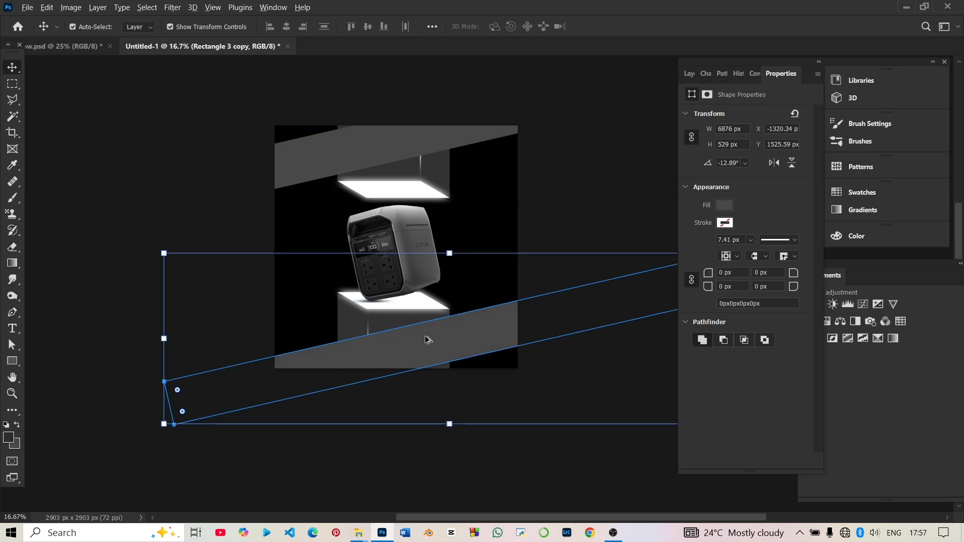
# Duplicate the lower band over the canvas centre and rotate the copy about 48.85° to slope the opposite way.
pyautogui.moveTo(426, 340); pyautogui.dragTo(407, 246)
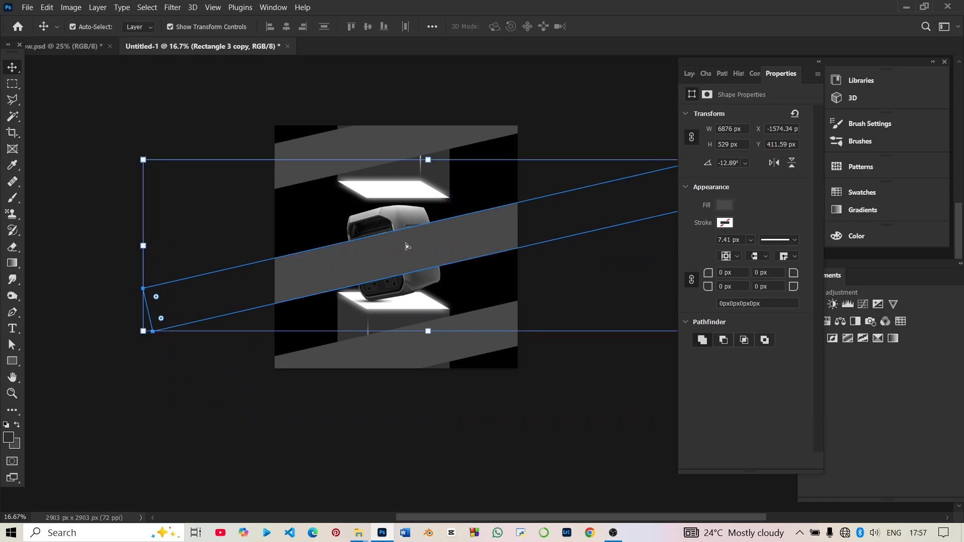
pyautogui.hotkey('ctrl', 'j')
pyautogui.hotkey('ctrl', 't')
pyautogui.moveTo(134, 336); pyautogui.dragTo(152, 129)
pyautogui.moveTo(521, 300); pyautogui.dragTo(466, 317)
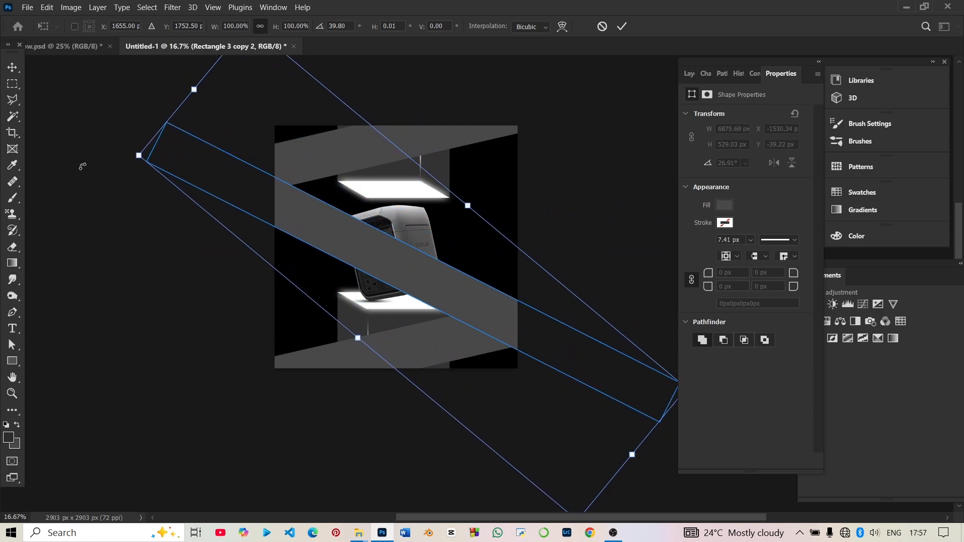
pyautogui.moveTo(97, 165); pyautogui.dragTo(126, 118)
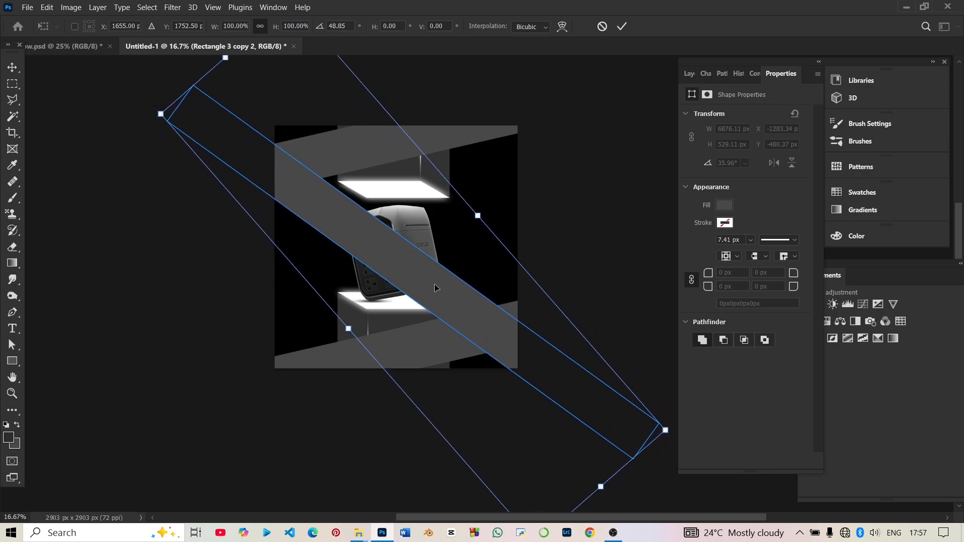
# Adjust the diagonal band's position over the canvas centre and rotate it to about 44.61° so it joins the upper and lower bands.
pyautogui.moveTo(435, 288); pyautogui.dragTo(442, 261)
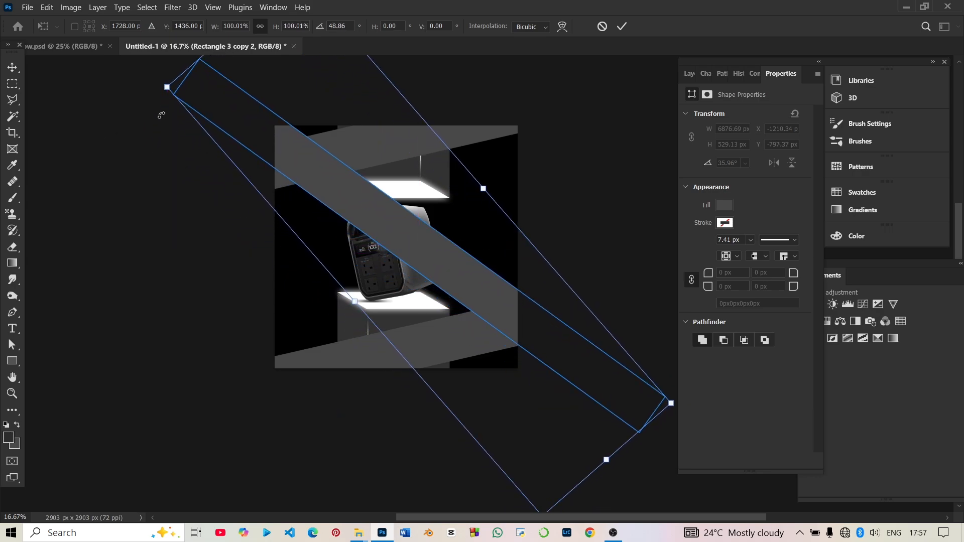
pyautogui.moveTo(152, 98); pyautogui.dragTo(150, 115)
pyautogui.moveTo(228, 130); pyautogui.dragTo(227, 134)
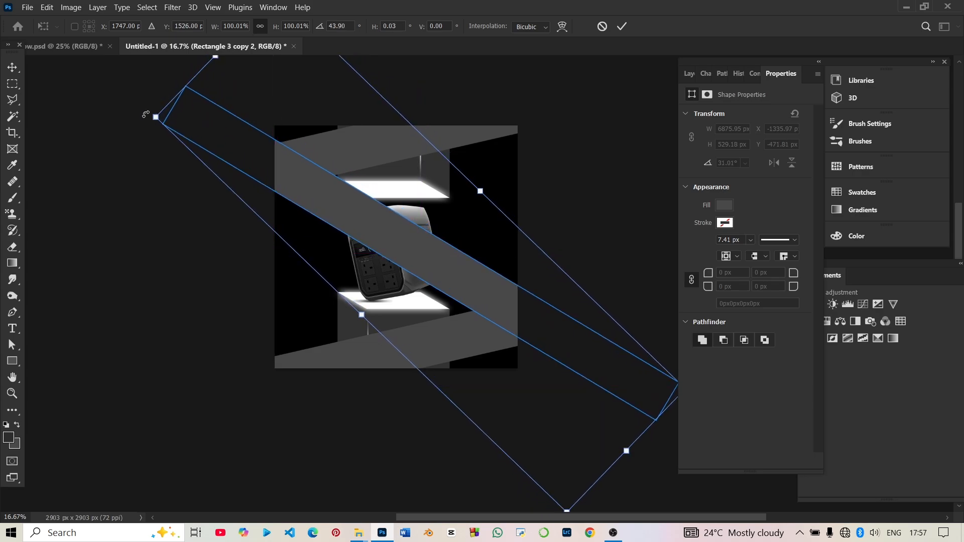
pyautogui.moveTo(146, 115); pyautogui.dragTo(154, 103)
pyautogui.moveTo(266, 163); pyautogui.dragTo(264, 168)
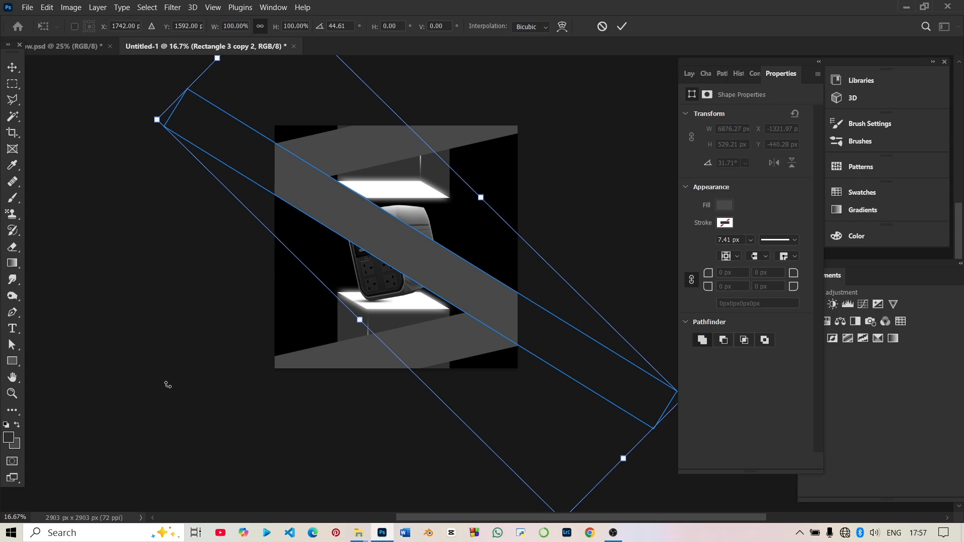
pyautogui.click(12, 67)
pyautogui.click(336, 438)
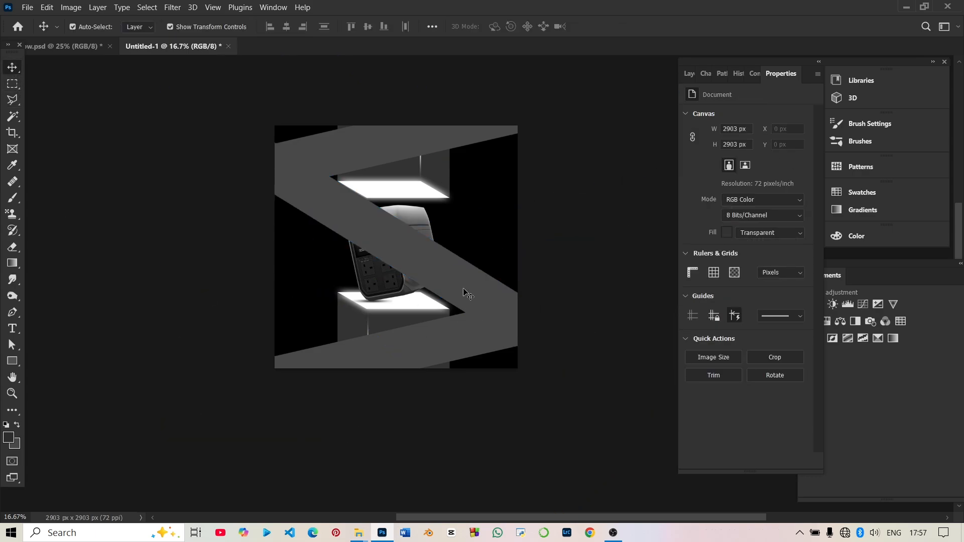
# Move the diagonal band's layer, Rectangle 3 copy 2, down the stack to sit directly above Color Fill 1.
pyautogui.click(361, 228)
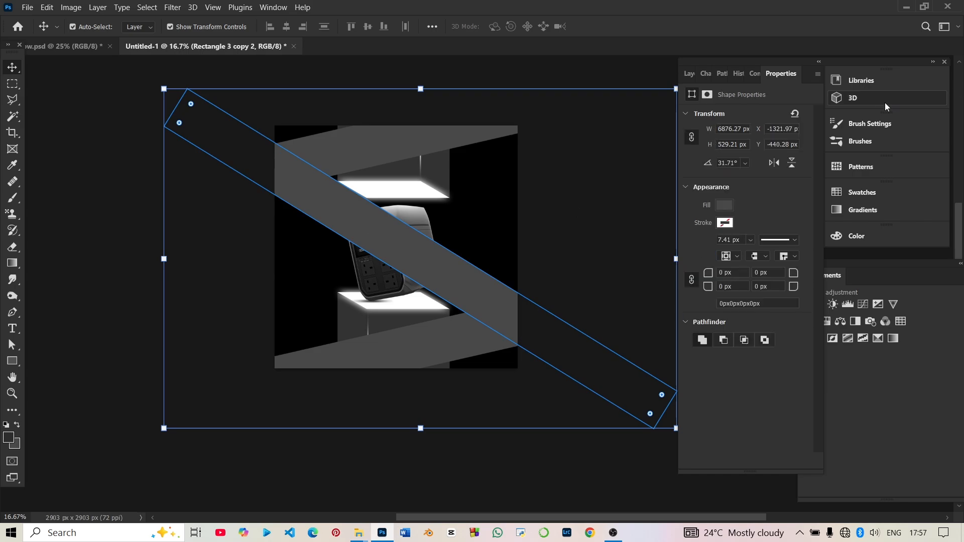
pyautogui.click(688, 74)
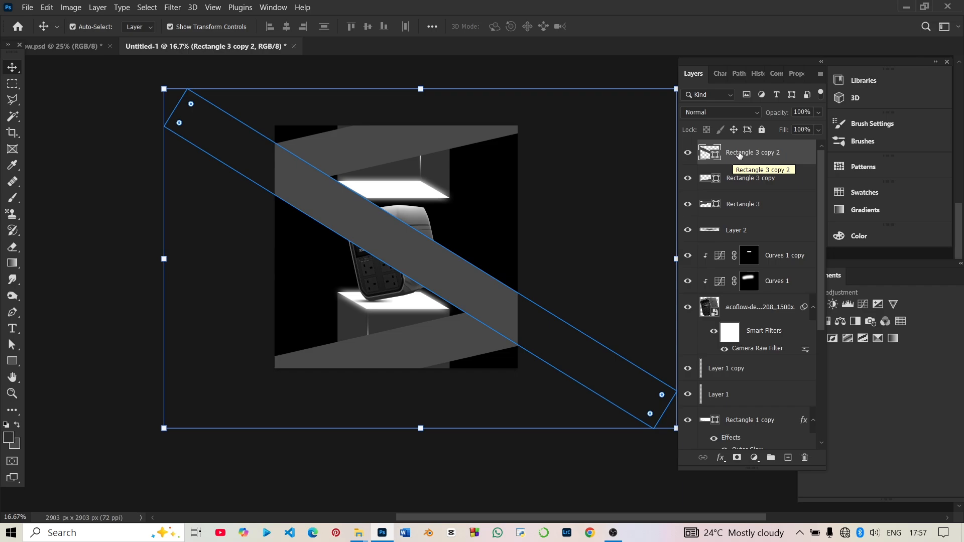
pyautogui.scroll(-3, 753, 432)
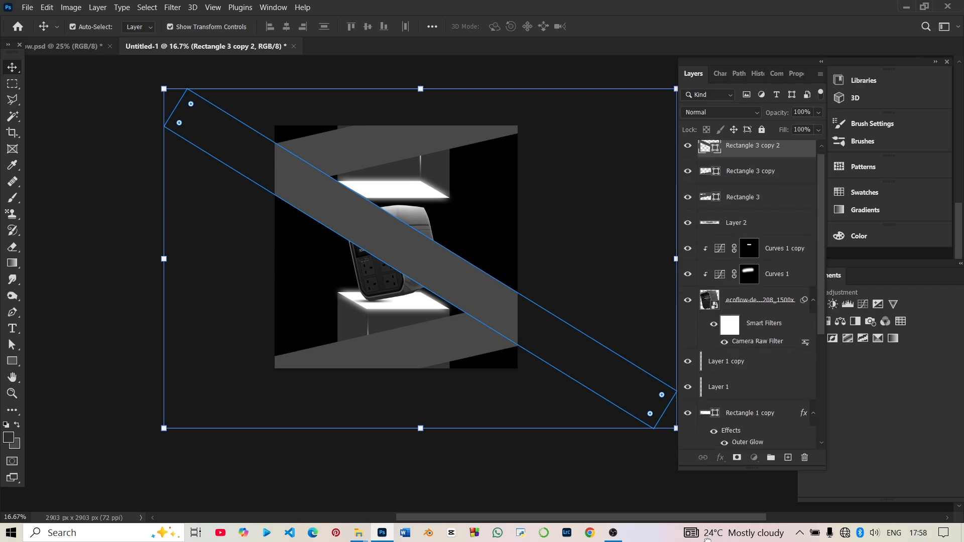
pyautogui.scroll(-4, 748, 301)
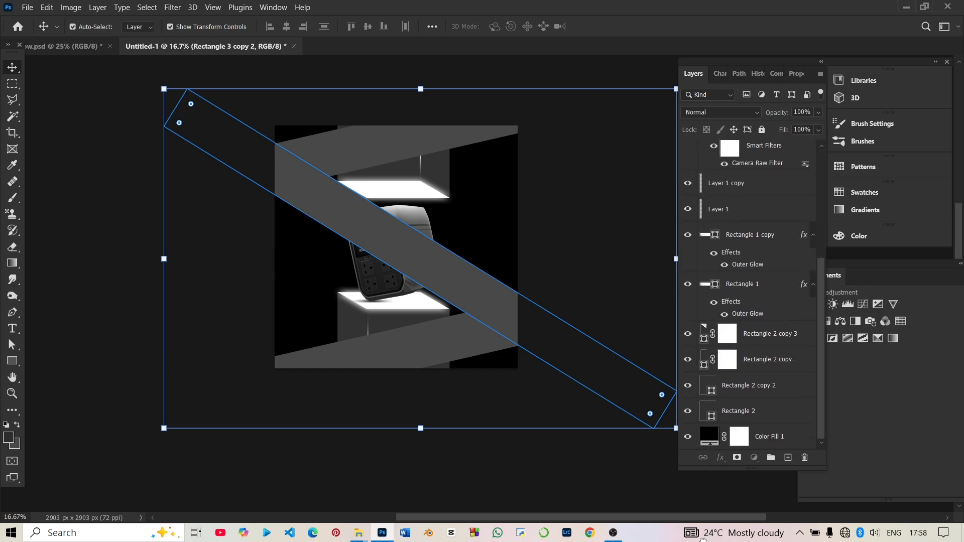
pyautogui.moveTo(703, 540); pyautogui.dragTo(718, 425)
pyautogui.click(396, 483)
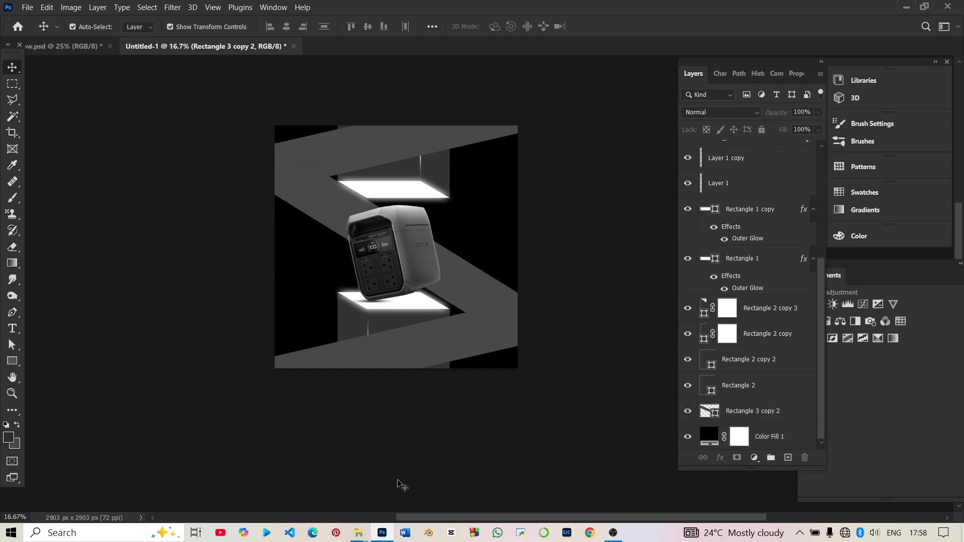
# Shift the diagonal band and the upper grey band slightly upward on the canvas.
pyautogui.click(483, 286)
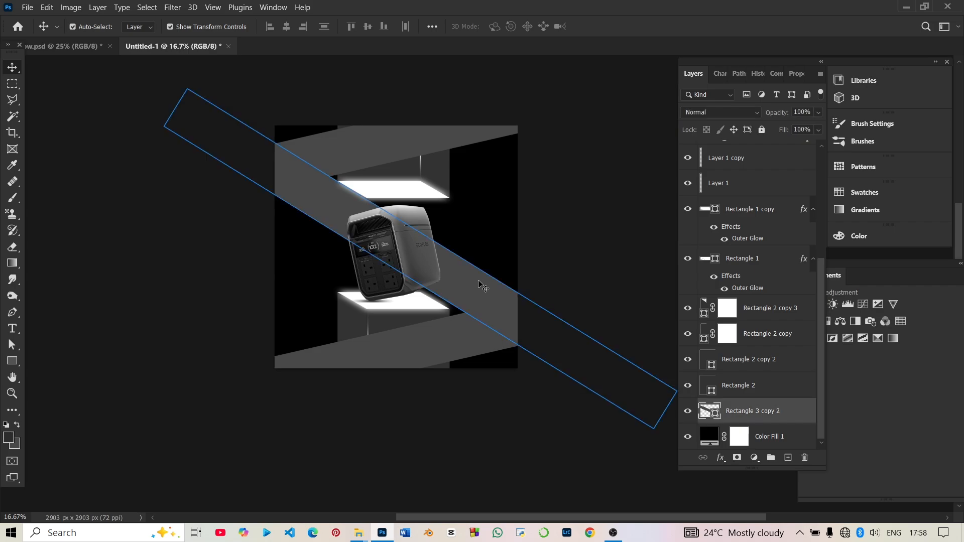
pyautogui.click(400, 455)
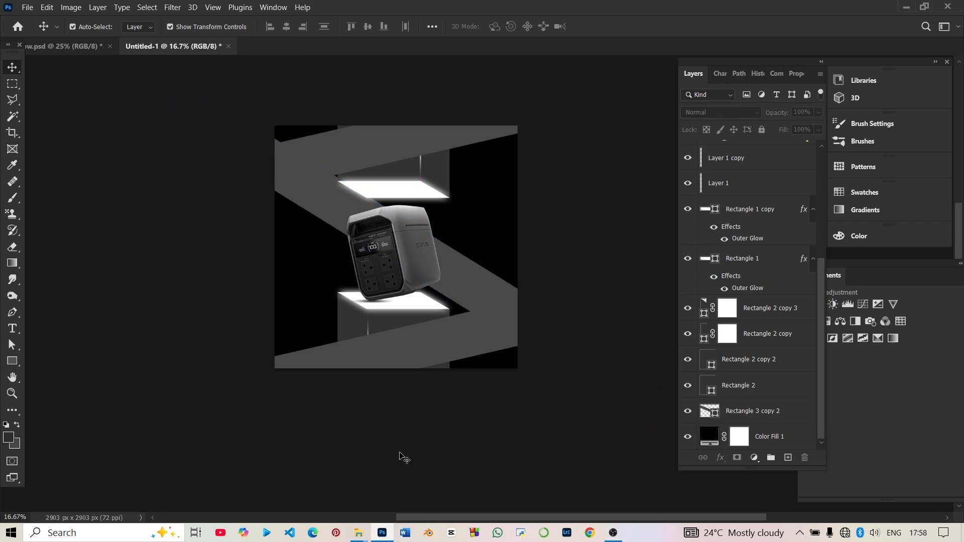
pyautogui.moveTo(407, 143); pyautogui.dragTo(407, 134)
pyautogui.click(135, 428)
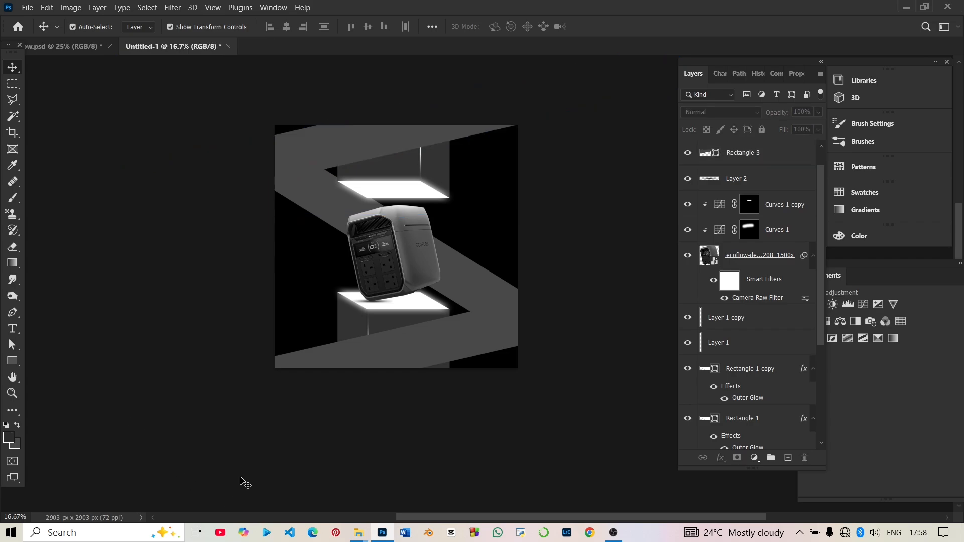
# Add a new empty layer directly above the diagonal band's layer.
pyautogui.click(324, 195)
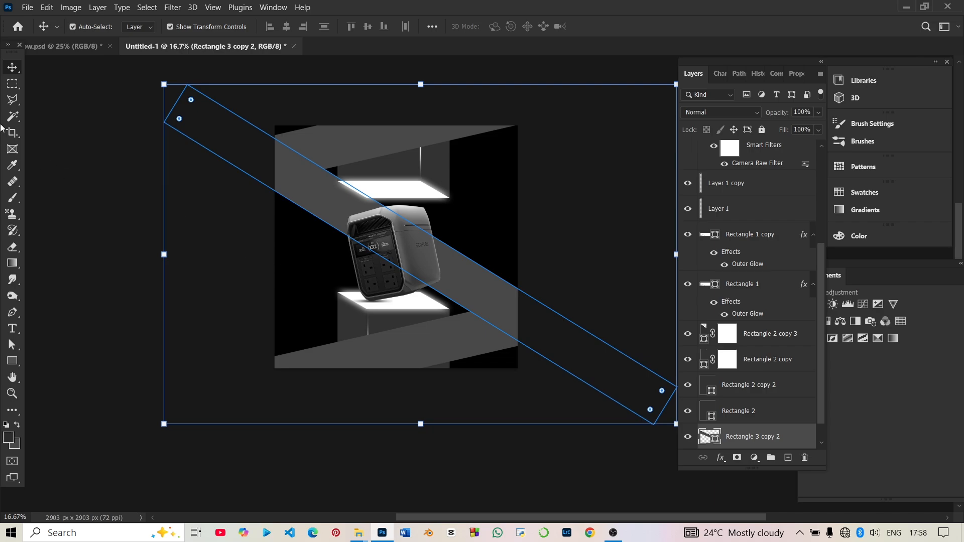
pyautogui.click(60, 184)
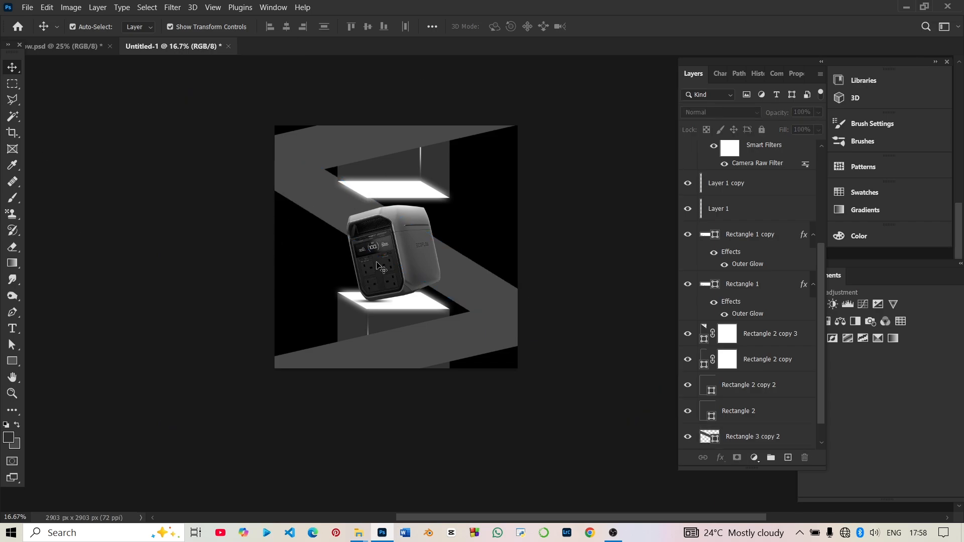
pyautogui.click(345, 203)
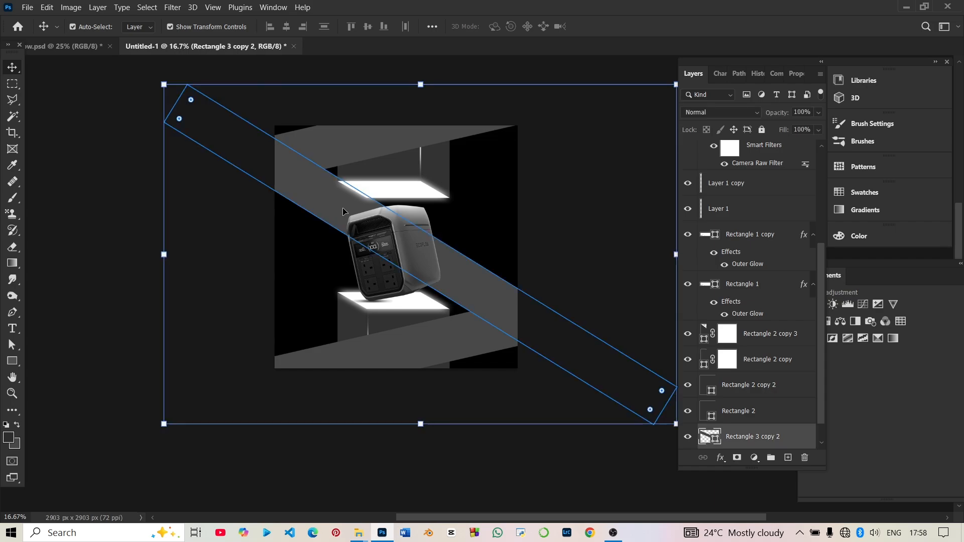
pyautogui.click(788, 459)
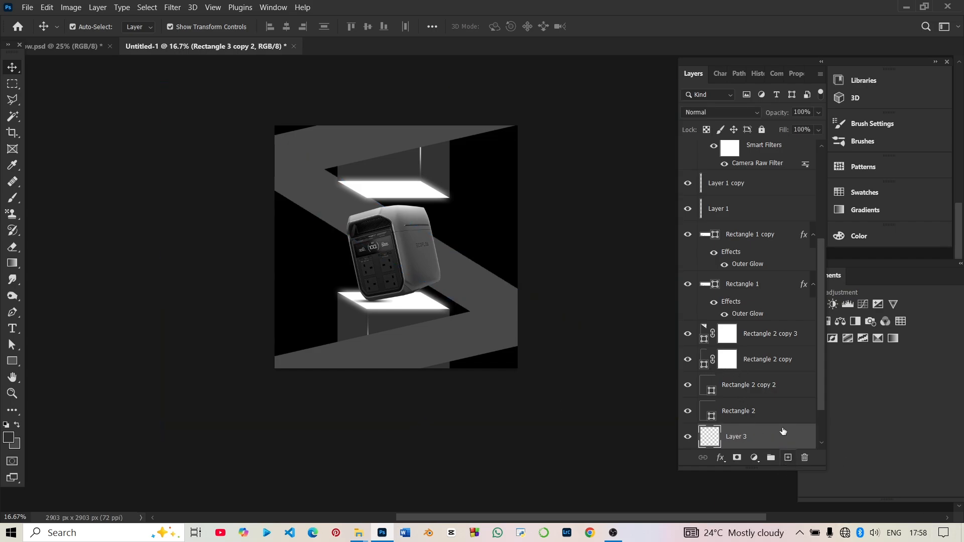
pyautogui.scroll(-2, 768, 441)
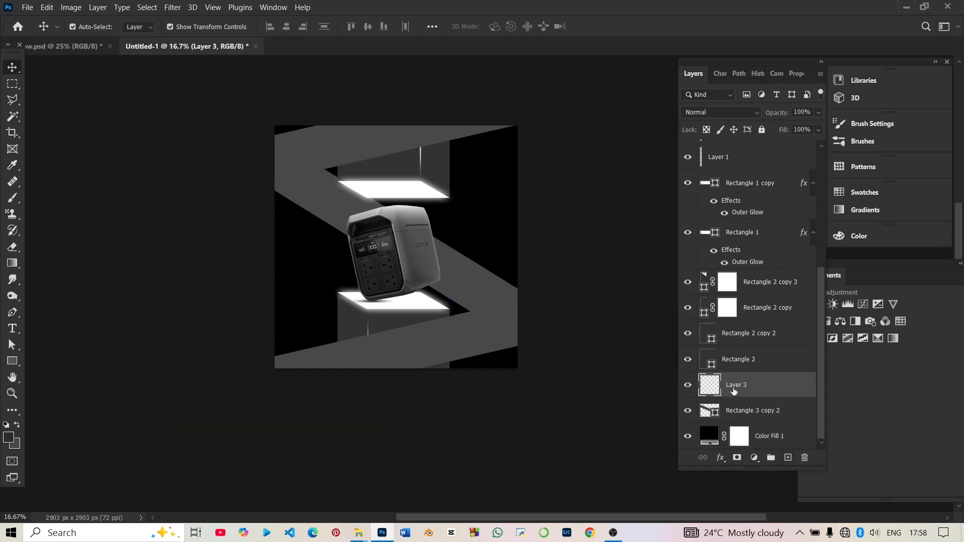
# Paint soft black (000000) shading over the ends of the diagonal band on Layer 3 with a 1400 px brush.
pyautogui.click(16, 196)
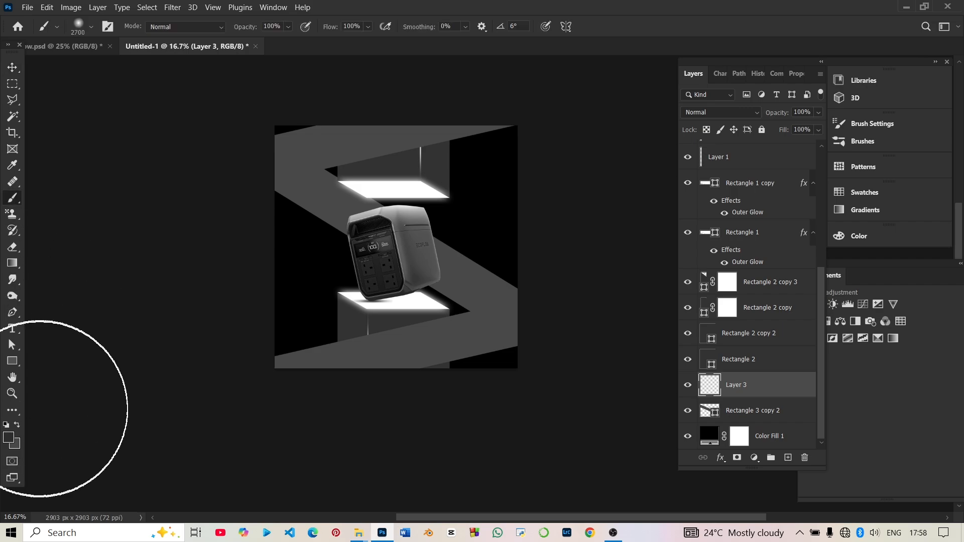
pyautogui.click(9, 438)
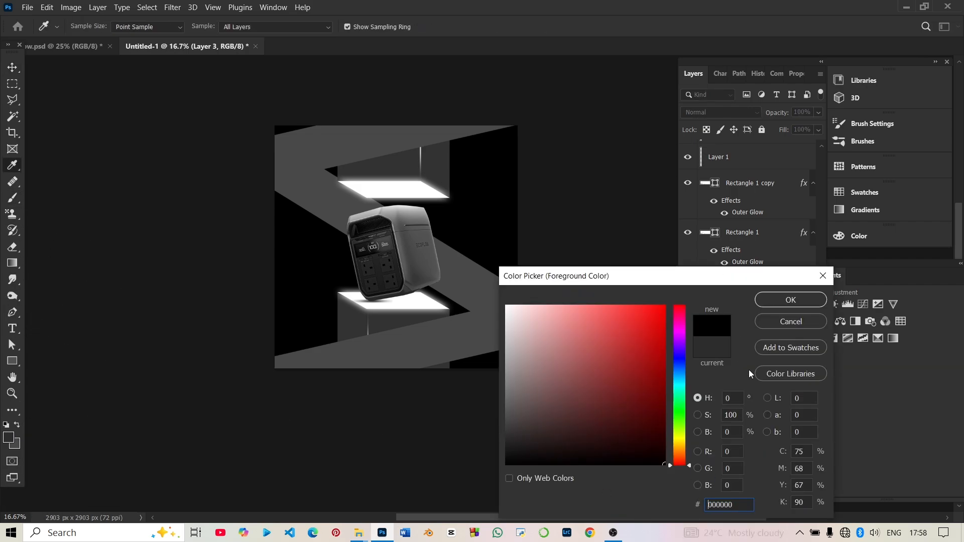
pyautogui.click(790, 300)
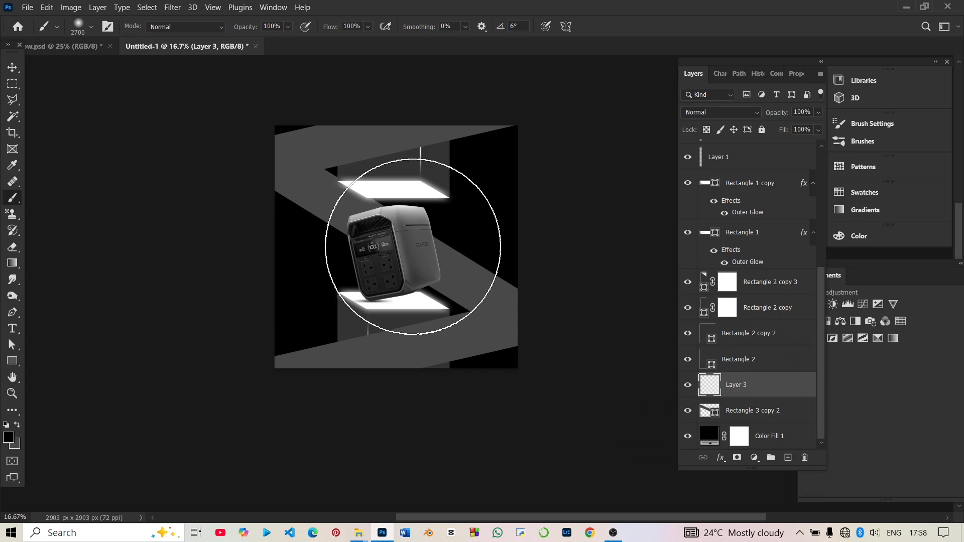
pyautogui.press('[')
pyautogui.press('[')
pyautogui.press('[')
pyautogui.press('[')
pyautogui.press('[')
pyautogui.press('[')
pyautogui.press('[')
pyautogui.press('[')
pyautogui.press('[')
pyautogui.press('[')
pyautogui.press('[')
pyautogui.press('[')
pyautogui.press('[')
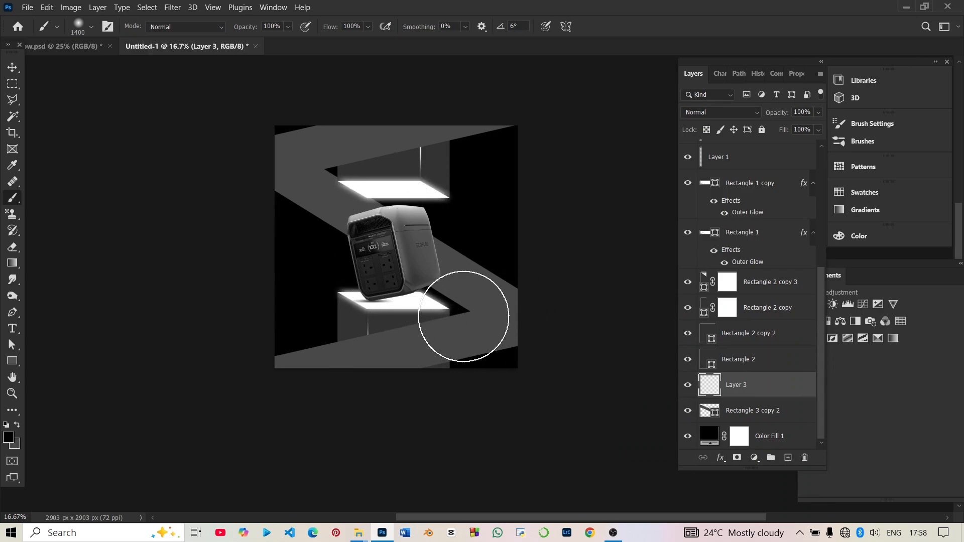
pyautogui.click(519, 312)
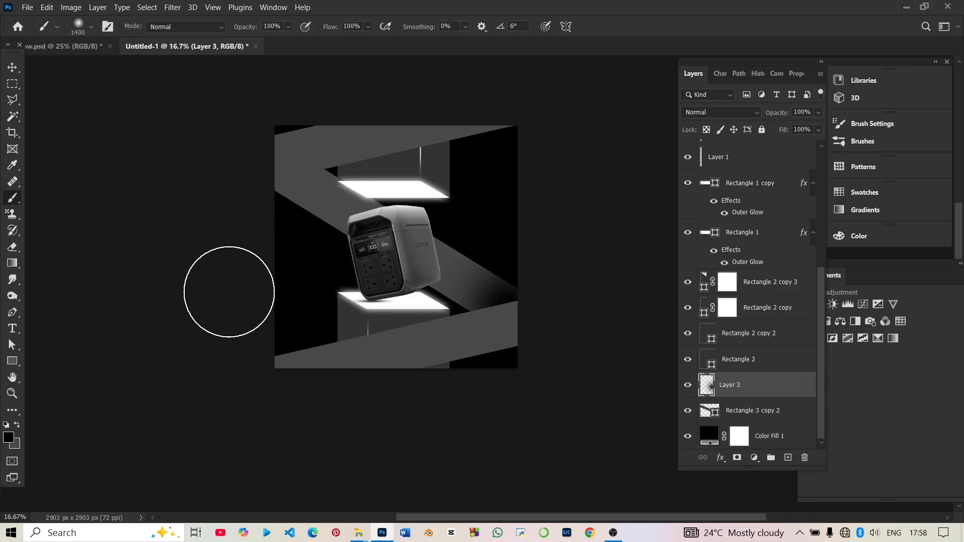
pyautogui.hotkey('ctrl', 'z')
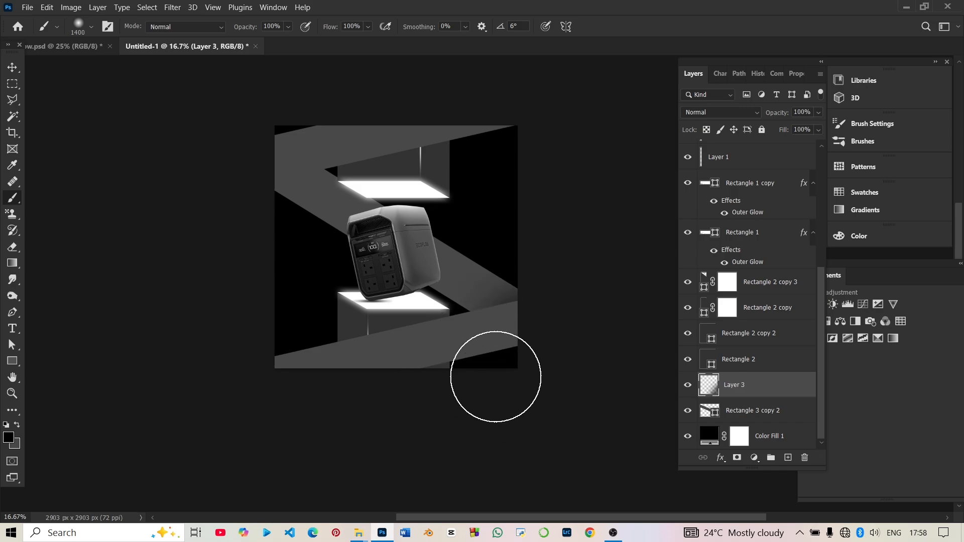
pyautogui.click(496, 377)
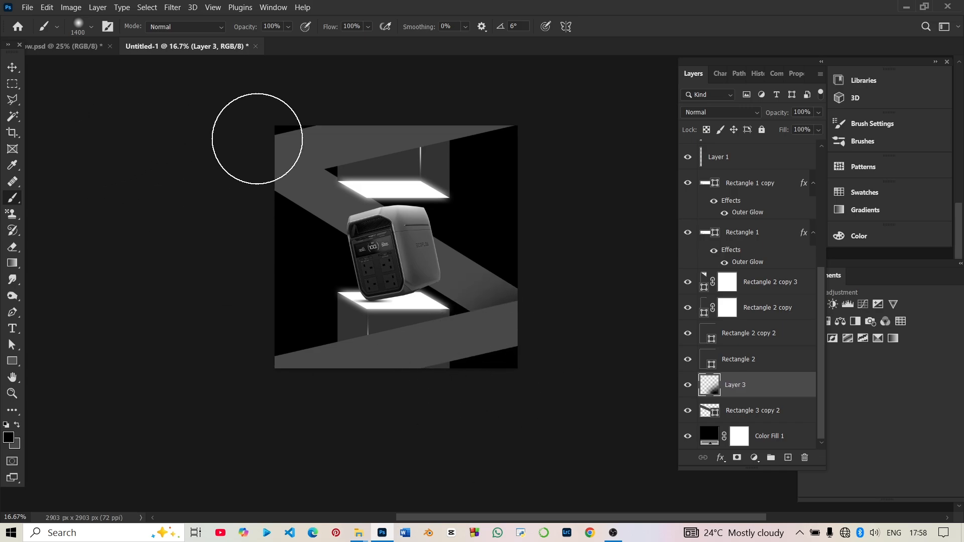
pyautogui.click(270, 148)
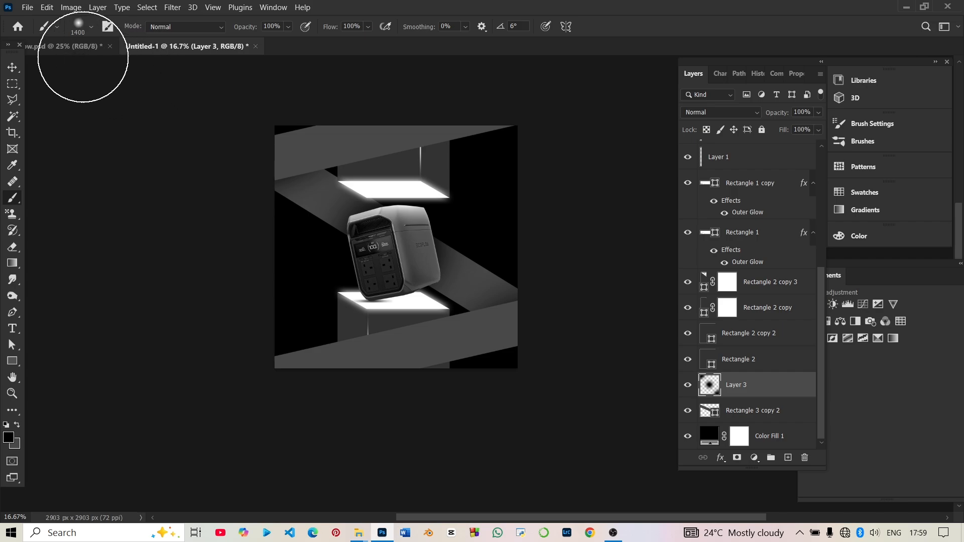
# Rotate the upper grey band slightly counterclockwise to give it a steeper slope.
pyautogui.click(10, 68)
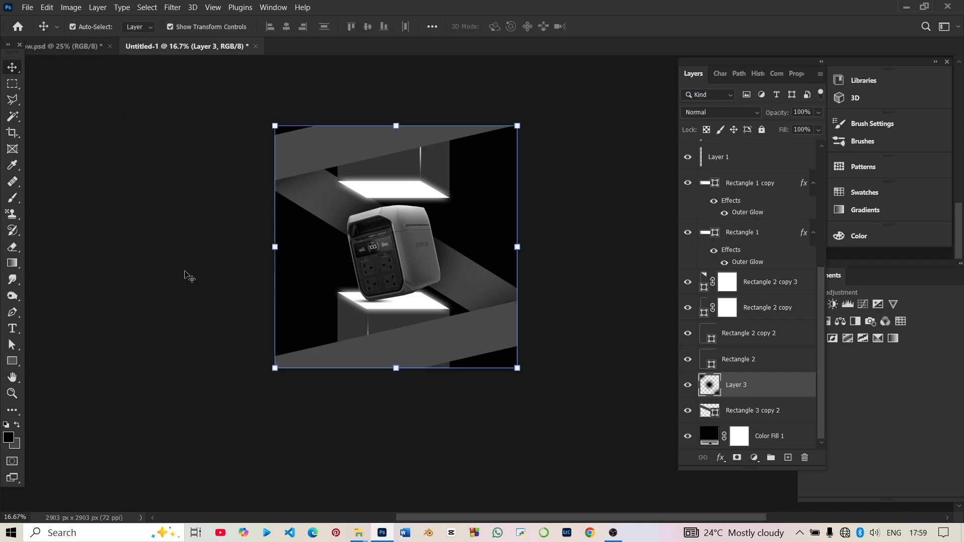
pyautogui.click(566, 218)
pyautogui.click(298, 152)
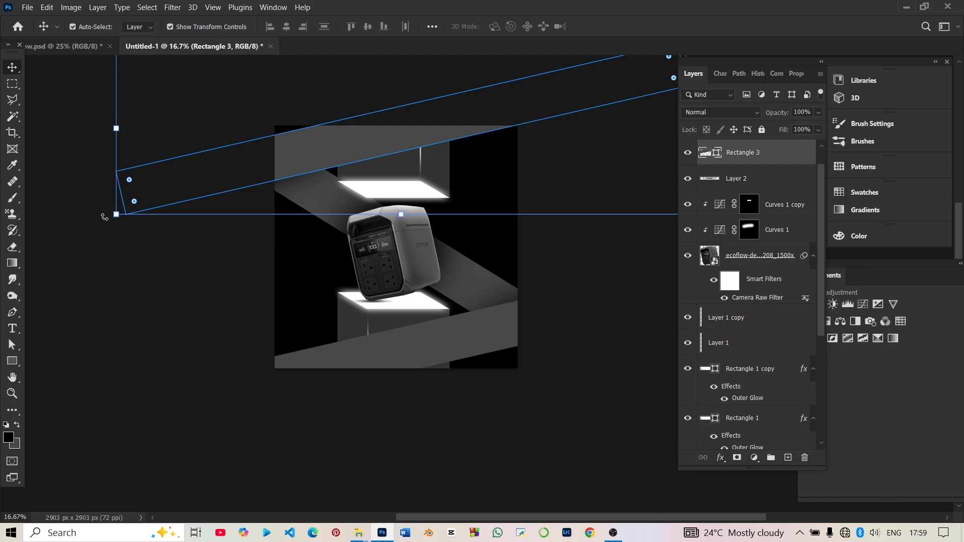
pyautogui.moveTo(104, 217); pyautogui.dragTo(111, 237)
pyautogui.press('Return')
pyautogui.click(169, 385)
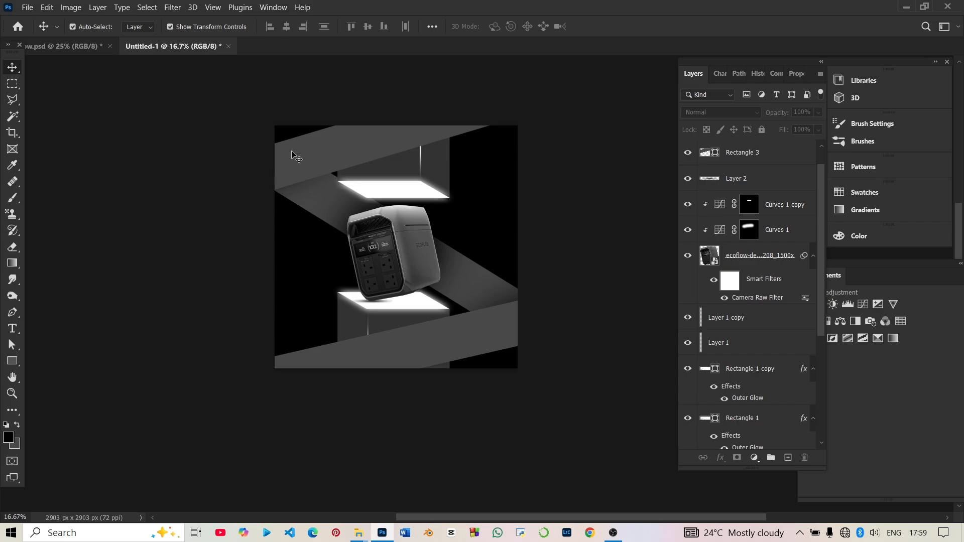
# Apply a black Inner Glow to the upper grey band with Soft Light blending, 100% opacity and 250 px size.
pyautogui.click(343, 147)
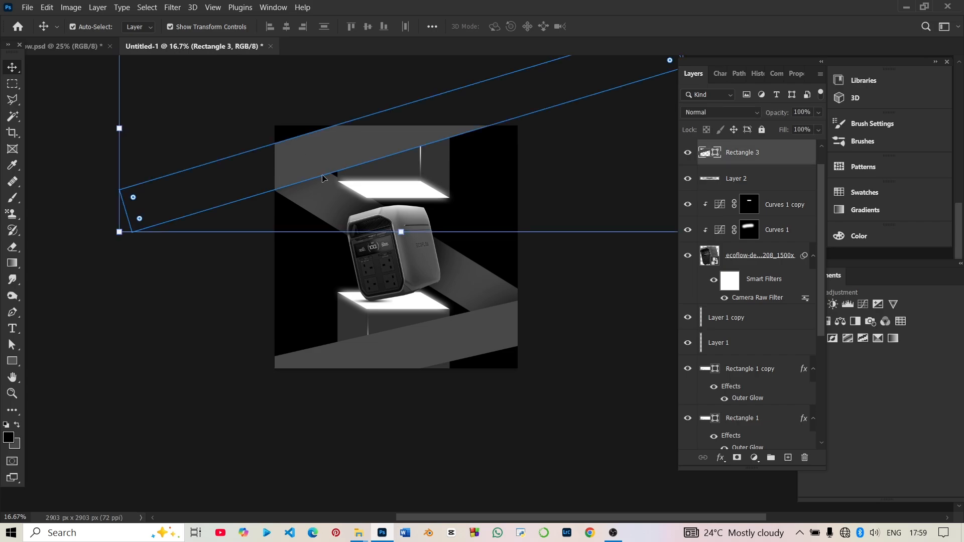
pyautogui.click(722, 458)
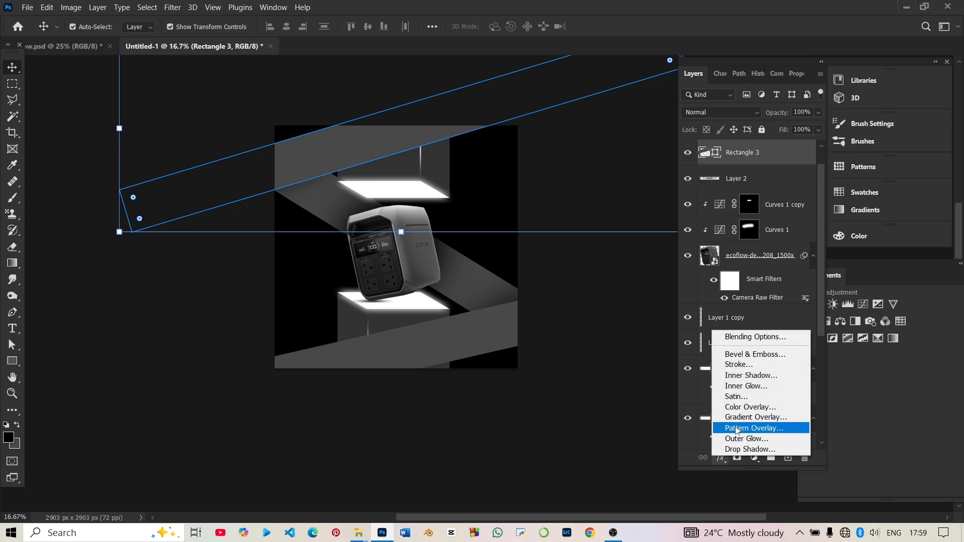
pyautogui.click(744, 386)
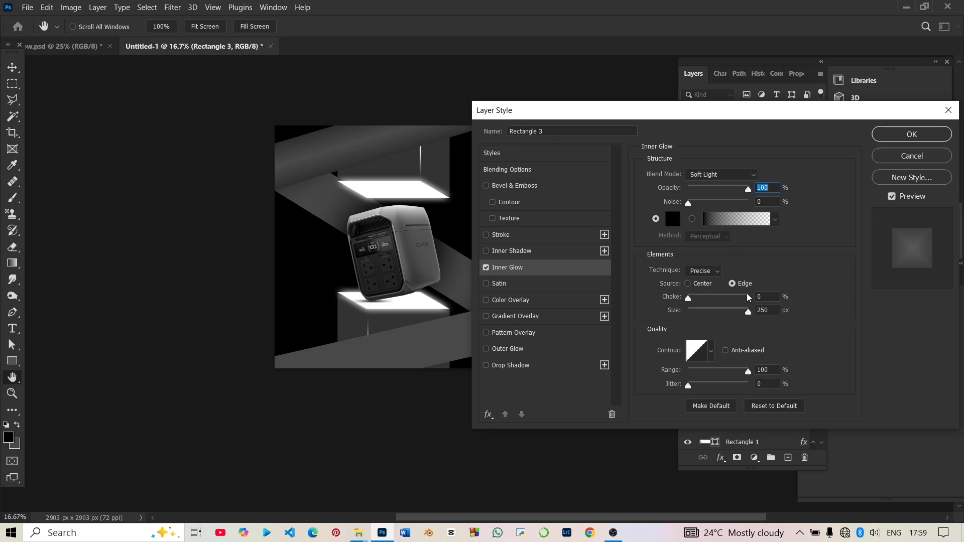
pyautogui.click(911, 135)
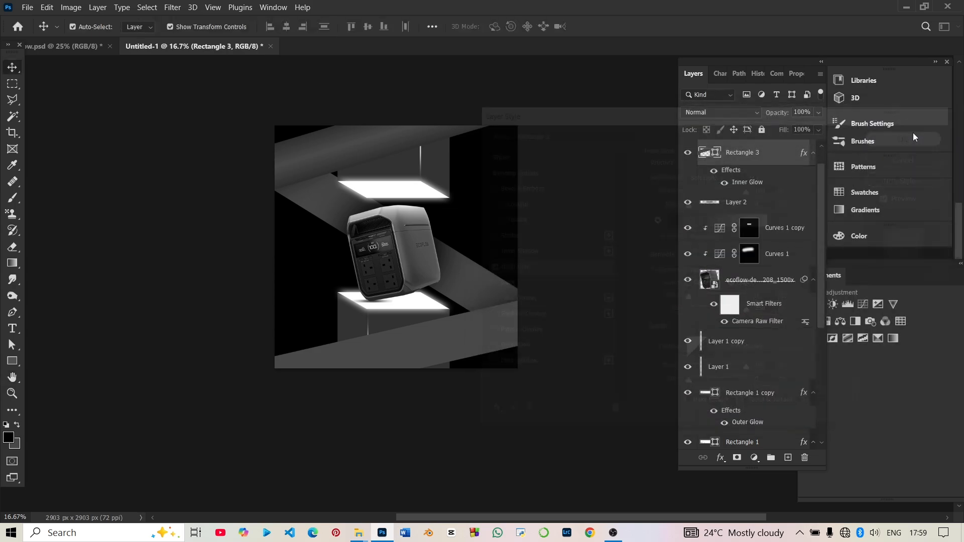
# Apply a black Inner Glow to the lower grey band with Soft Light blending, 100% opacity and 250 px size.
pyautogui.click(336, 356)
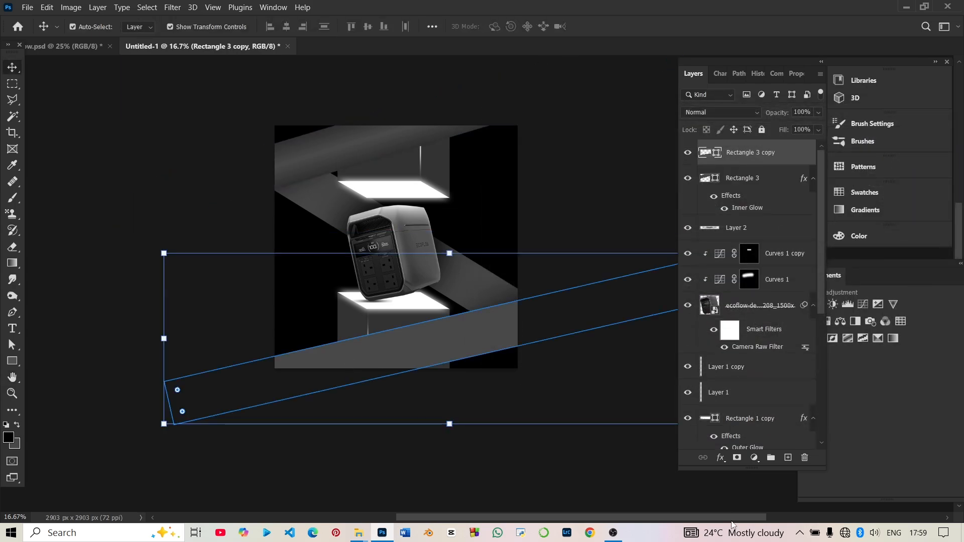
pyautogui.click(721, 458)
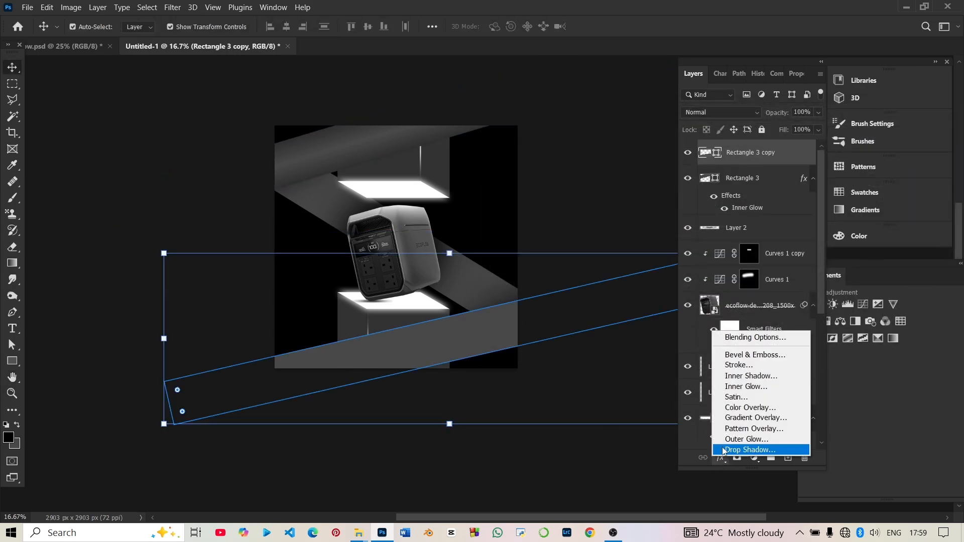
pyautogui.click(731, 388)
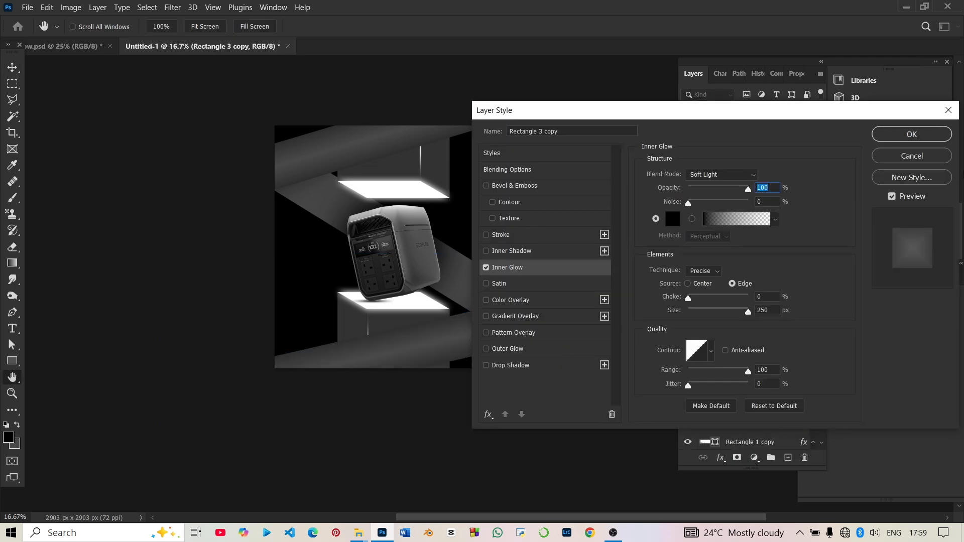
pyautogui.click(888, 136)
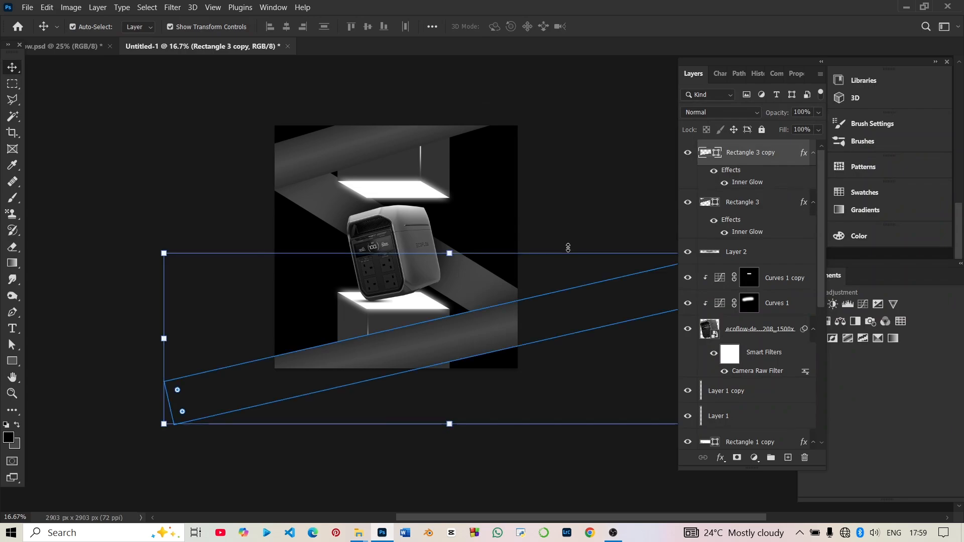
pyautogui.click(573, 179)
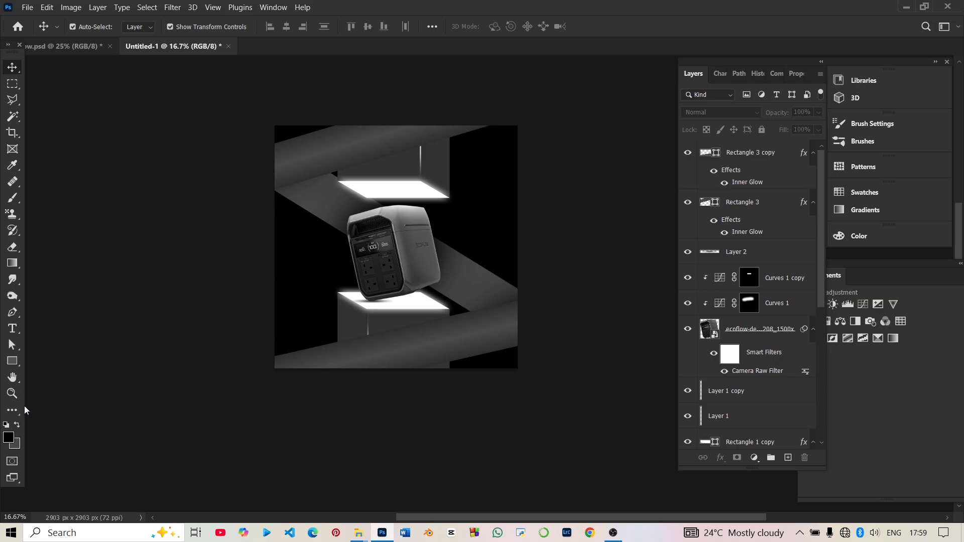
# Add the text ECOFLOW over the flyer in Arkitech Medium at 417 pt.
pyautogui.click(13, 329)
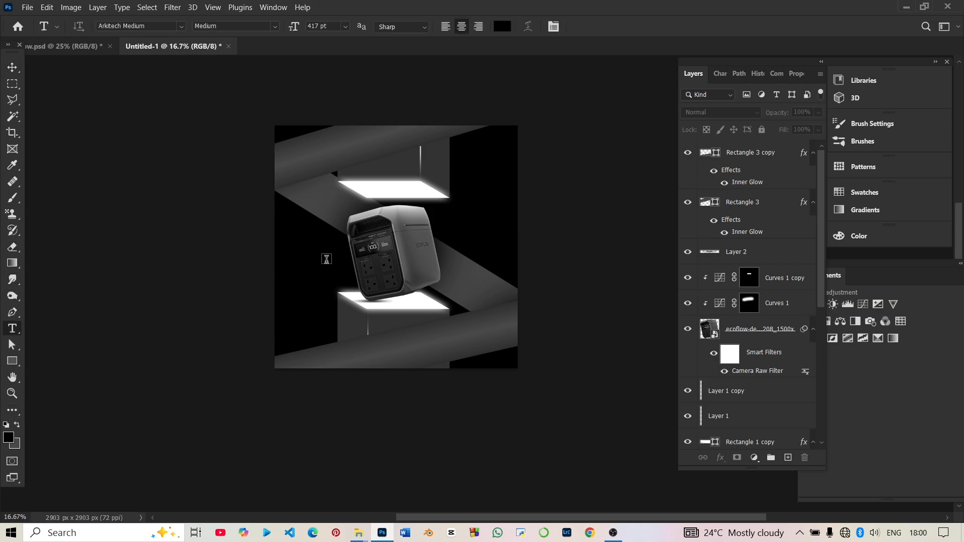
pyautogui.click(326, 259)
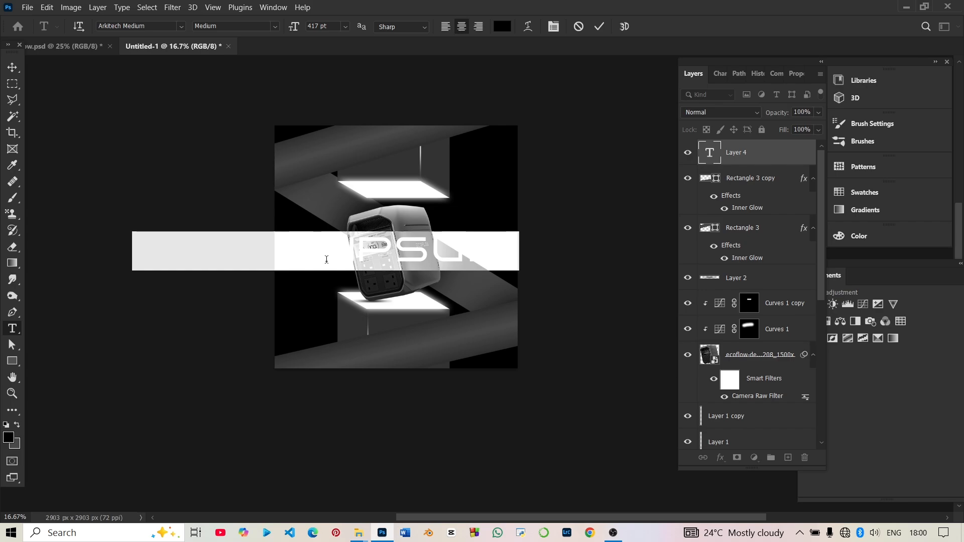
pyautogui.press('BackSpace')
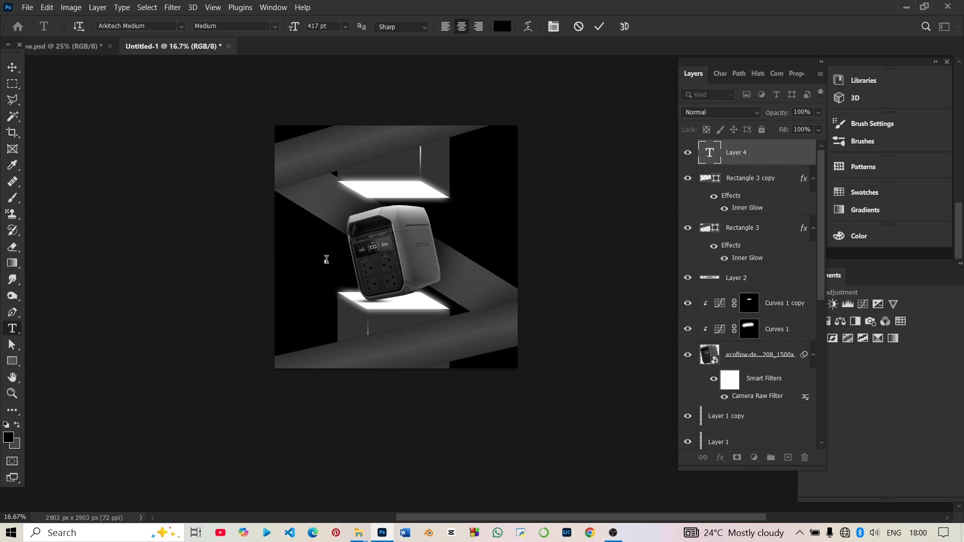
pyautogui.write('ECOFLOW')
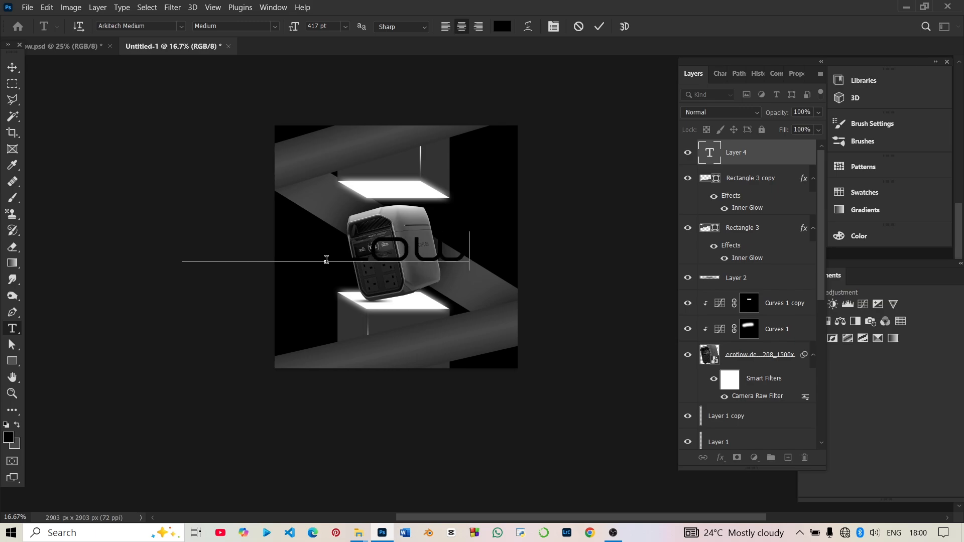
# Set the colour of the whole ECOFLOW text to white (ffffff).
pyautogui.hotkey('ctrl', 'a')
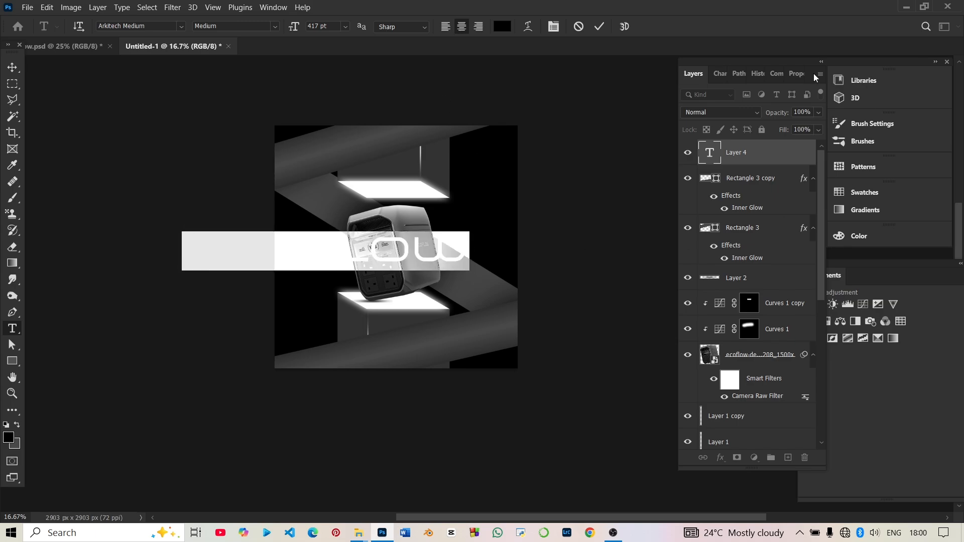
pyautogui.click(795, 75)
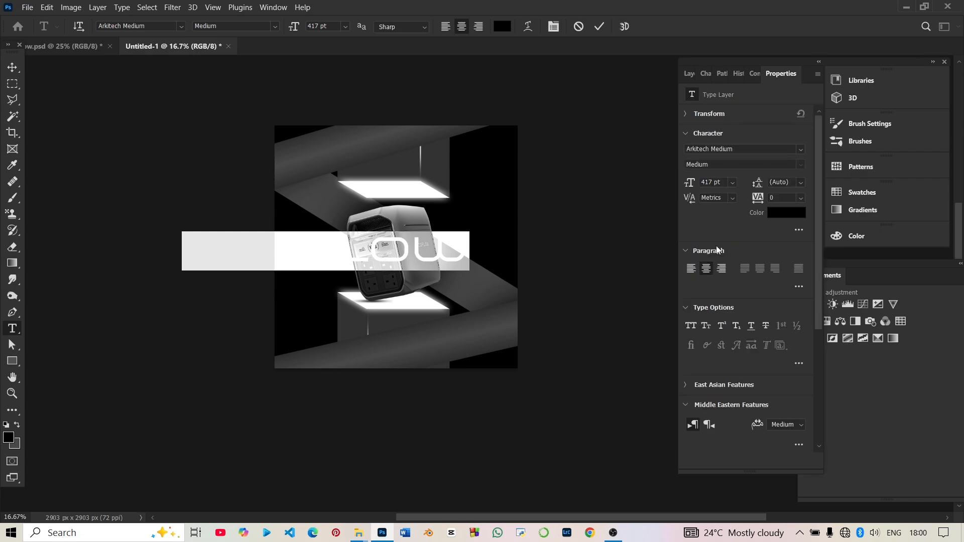
pyautogui.click(790, 215)
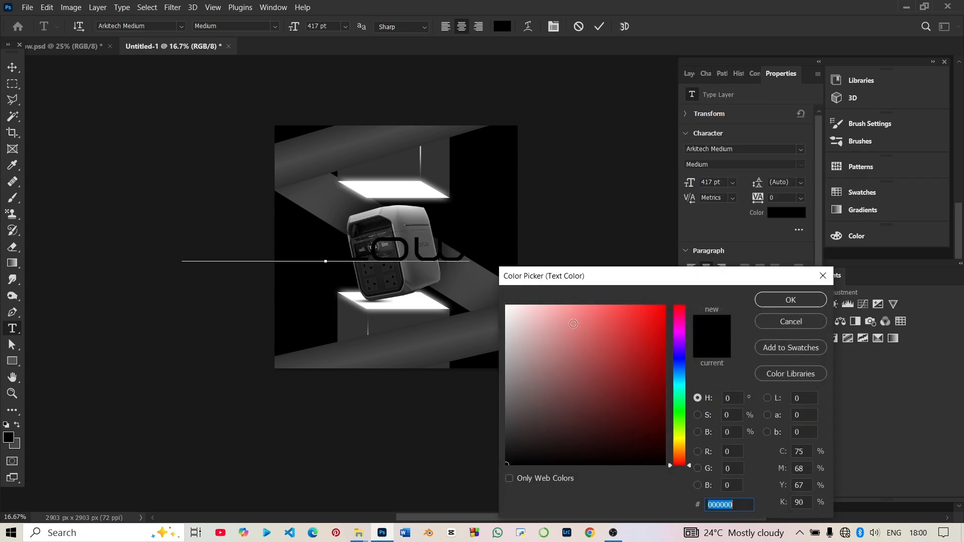
pyautogui.write('d07a7a')
pyautogui.write('ffffff')
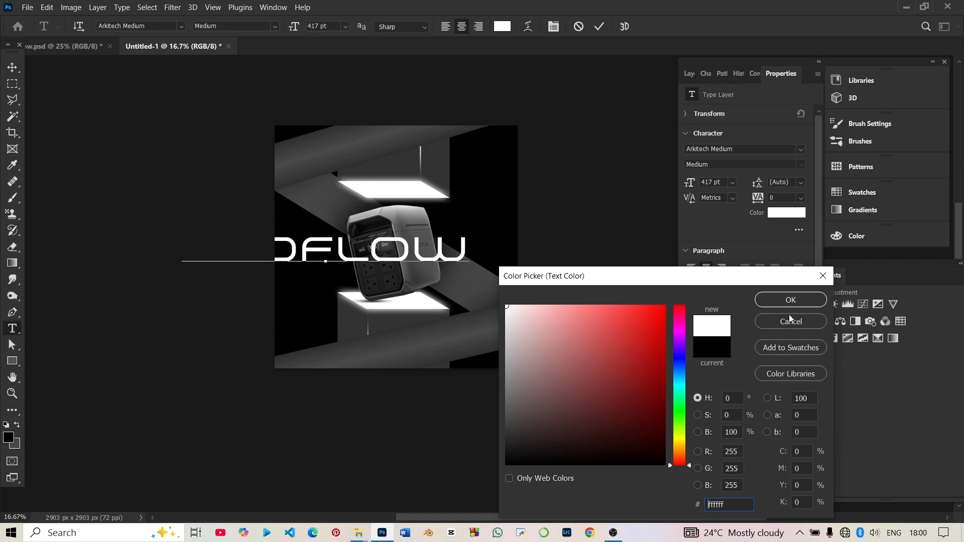
pyautogui.click(790, 300)
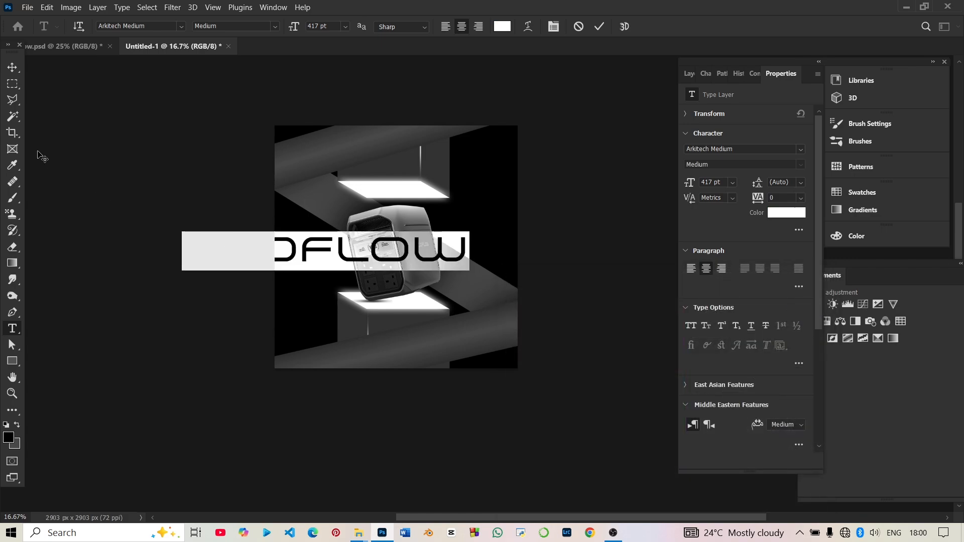
# Rotate the ECOFLOW text -90°, scale it to about 120.66% and place it vertically along the flyer's left side.
pyautogui.click(10, 69)
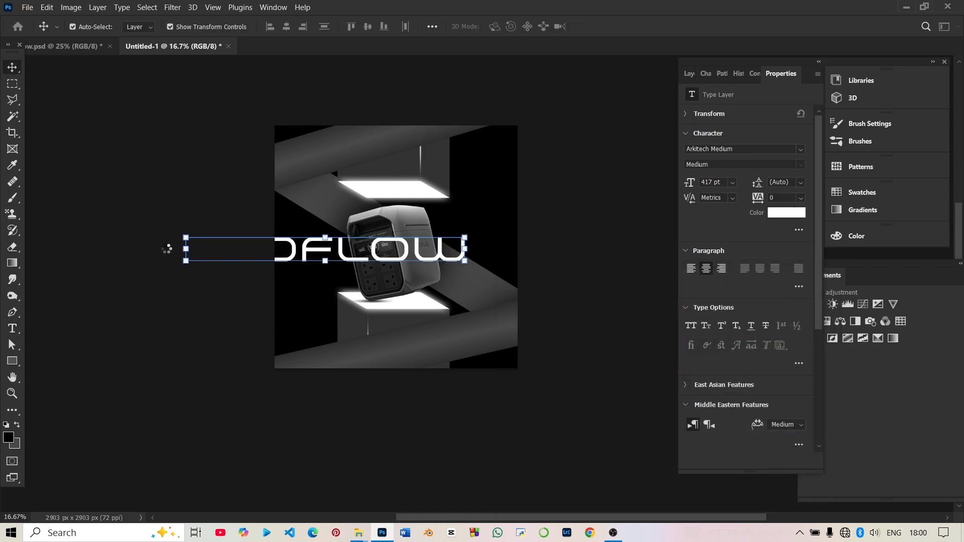
pyautogui.moveTo(174, 249); pyautogui.dragTo(320, 456)
pyautogui.press('Return')
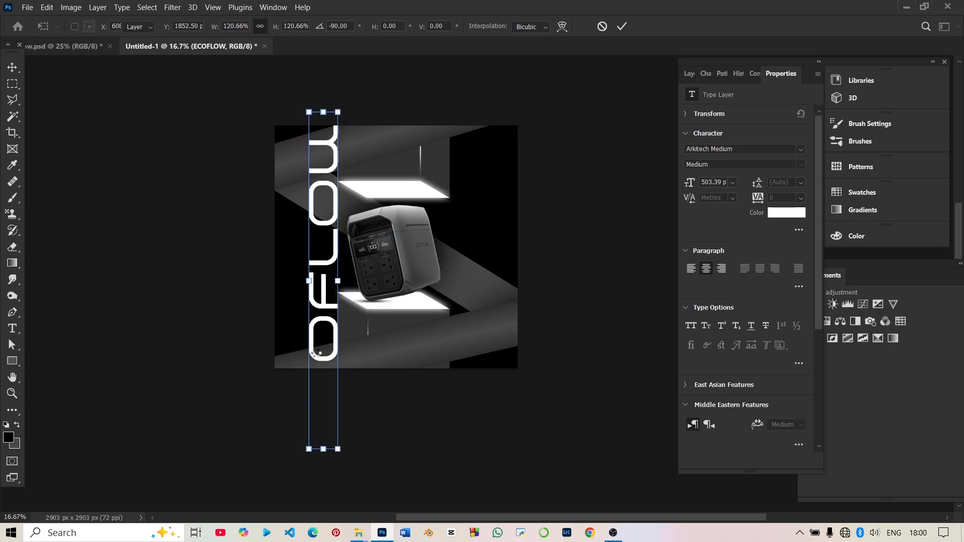
pyautogui.moveTo(320, 360); pyautogui.dragTo(304, 342)
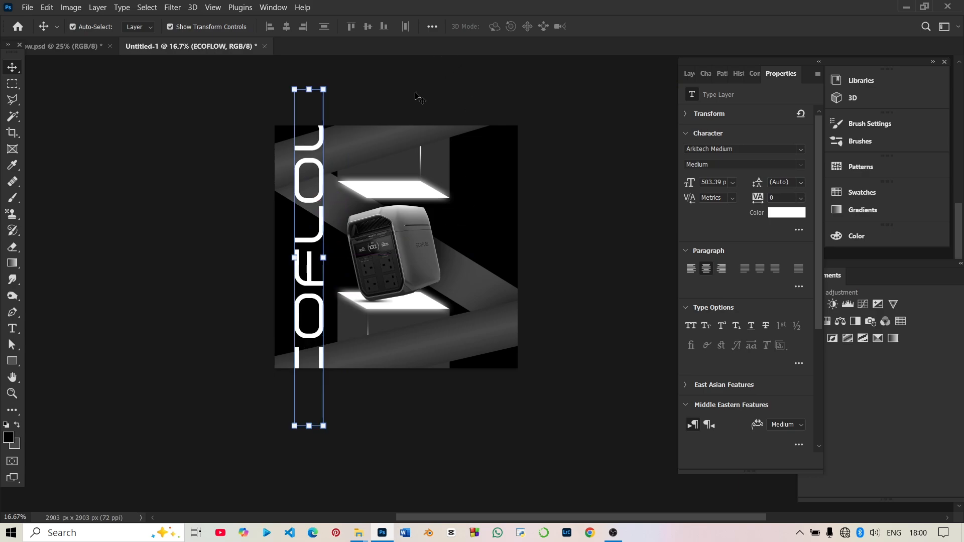
# Move the ECOFLOW text layer below the upper and lower grey band layers, directly above Layer 2.
pyautogui.click(341, 161)
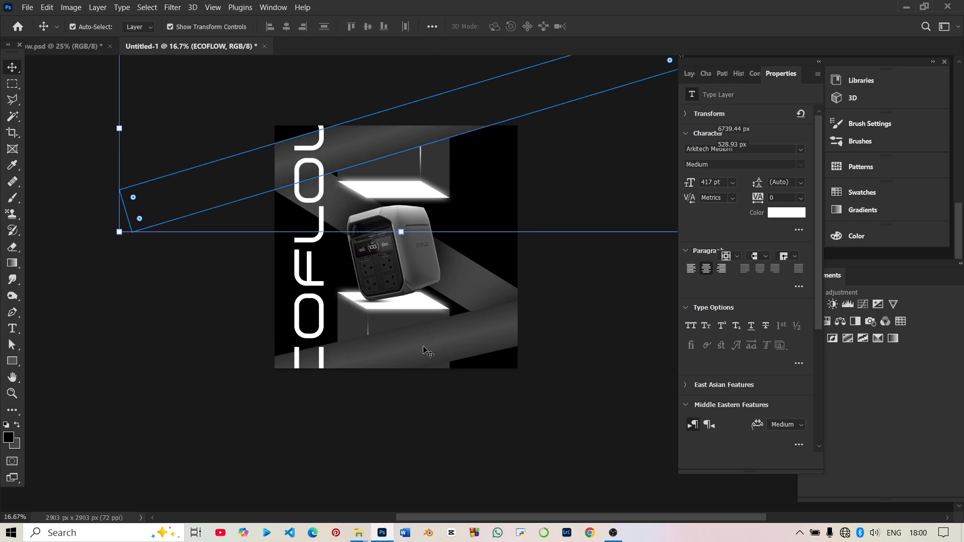
pyautogui.click(430, 356)
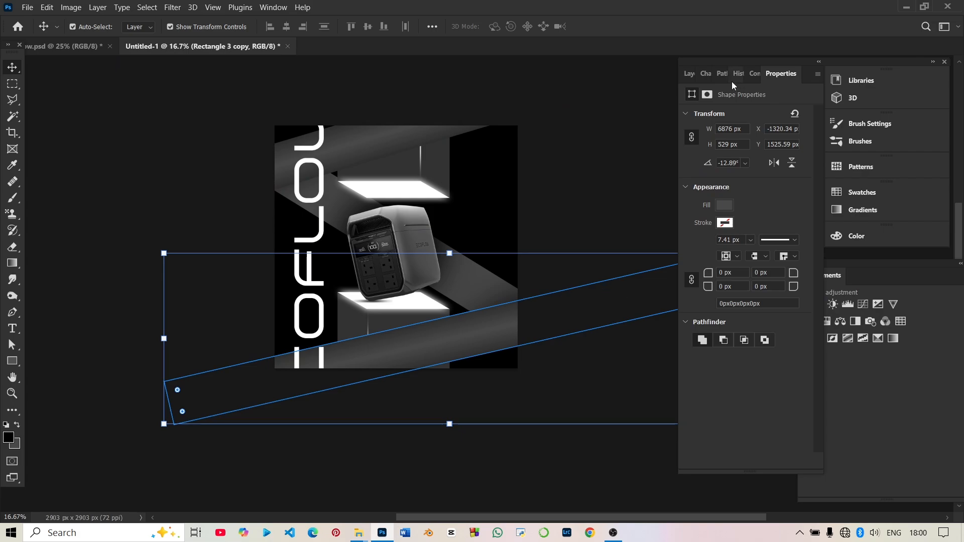
pyautogui.click(692, 76)
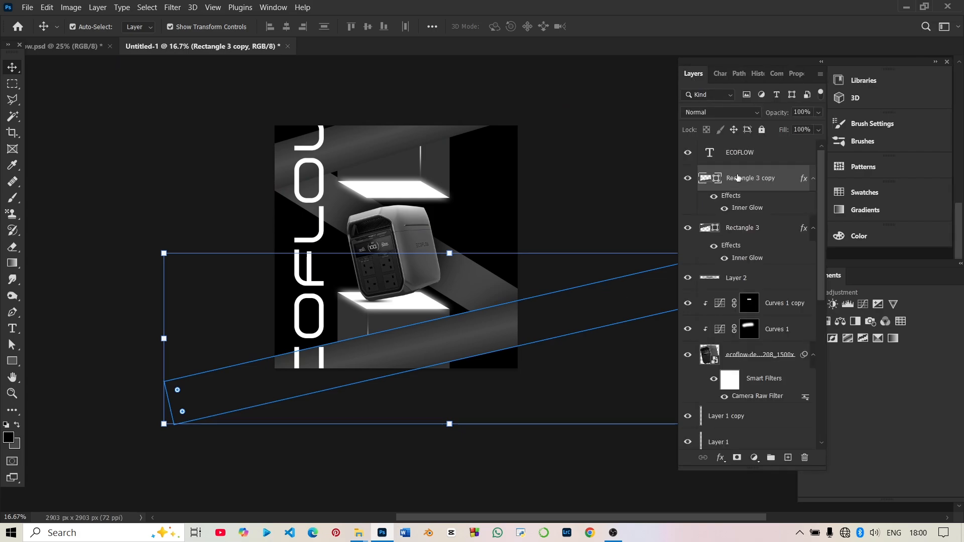
pyautogui.moveTo(739, 160); pyautogui.dragTo(774, 261)
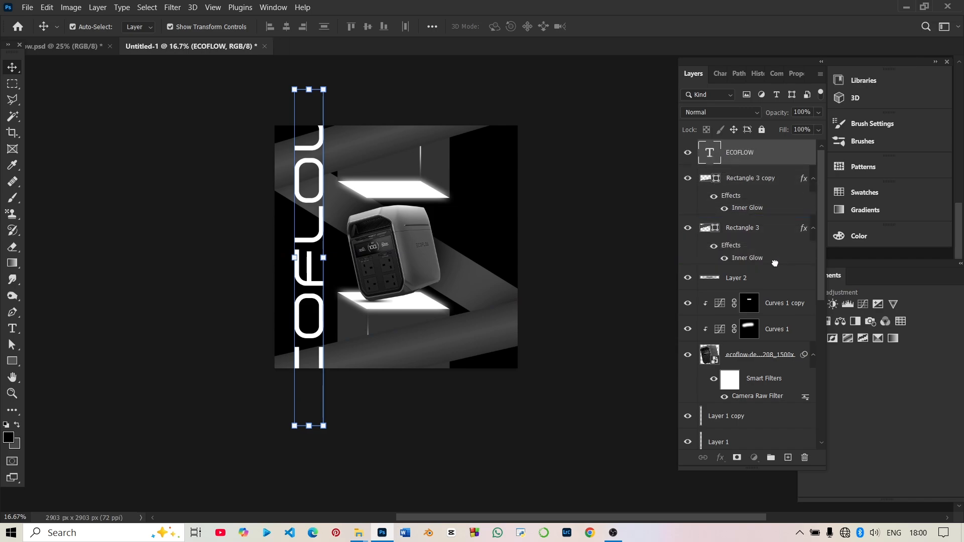
pyautogui.click(615, 196)
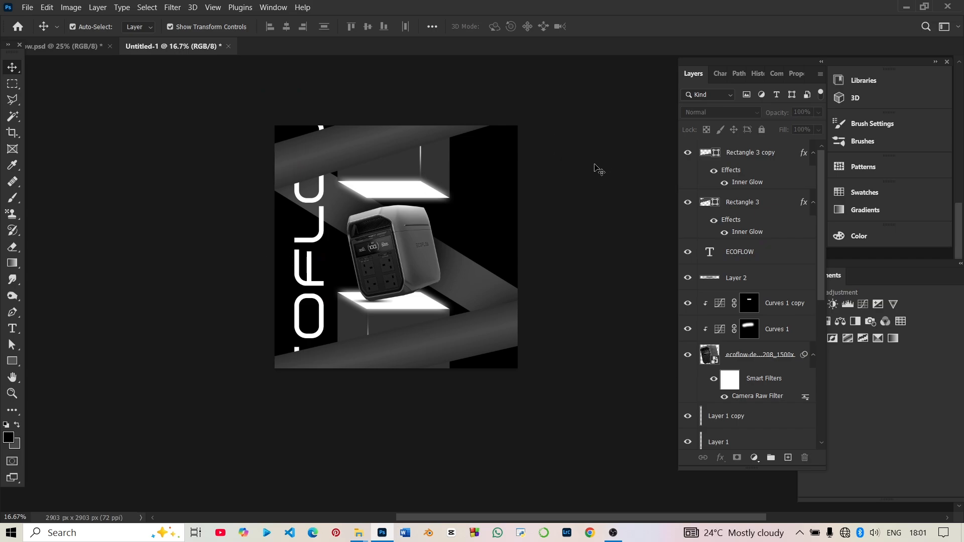
# Shift the vertical ECOFLOW text slightly upward between the two grey bands.
pyautogui.hotkey('ctrl', '-')
pyautogui.hotkey('ctrl', '+')
pyautogui.hotkey('ctrl', '+')
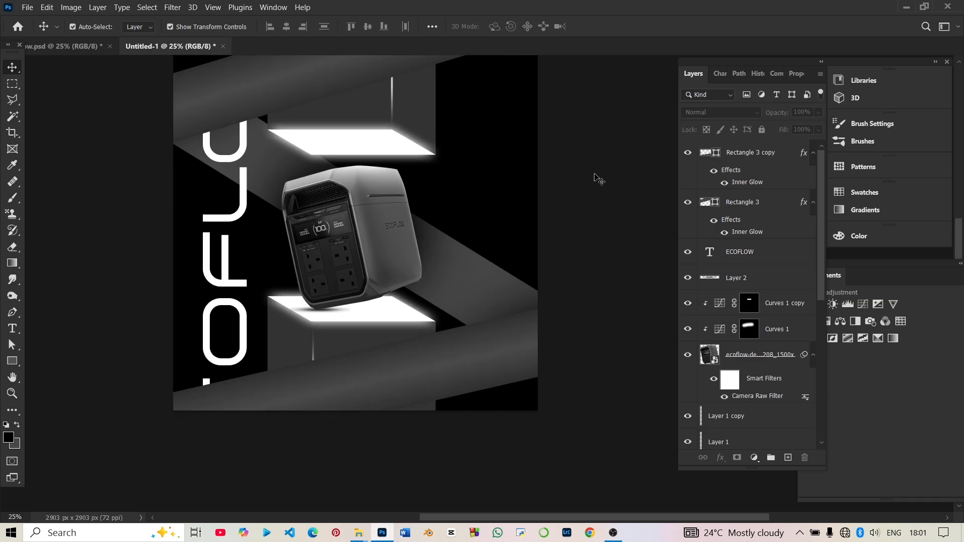
pyautogui.scroll(1, 595, 174)
pyautogui.scroll(-1, 347, 216)
pyautogui.click(220, 289)
pyautogui.moveTo(218, 284); pyautogui.dragTo(218, 277)
pyautogui.click(107, 301)
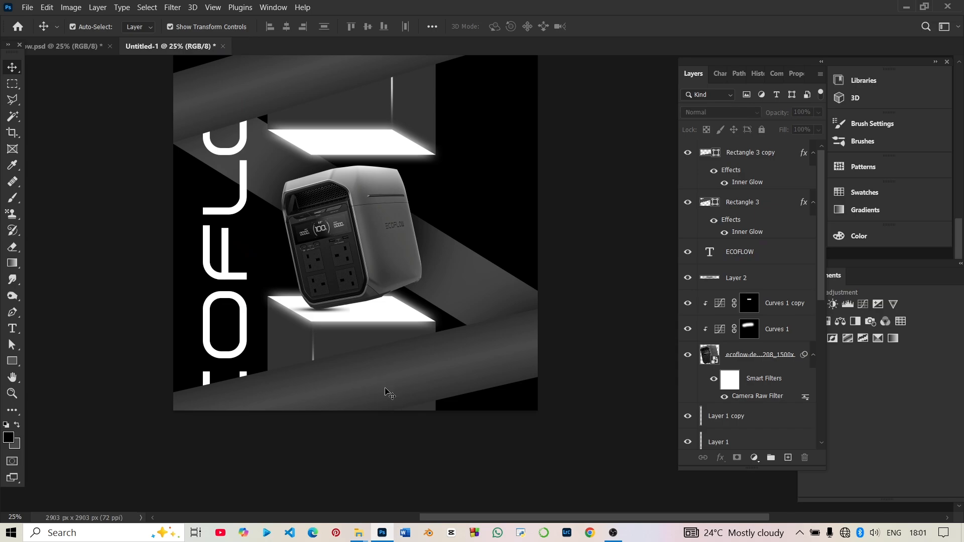
# Apply a white Outer Glow to the lower grey band with Normal blending, 100% opacity, 85 px size and 82% range.
pyautogui.hotkey('ctrl', '-')
pyautogui.hotkey('ctrl', '-')
pyautogui.hotkey('ctrl', '+')
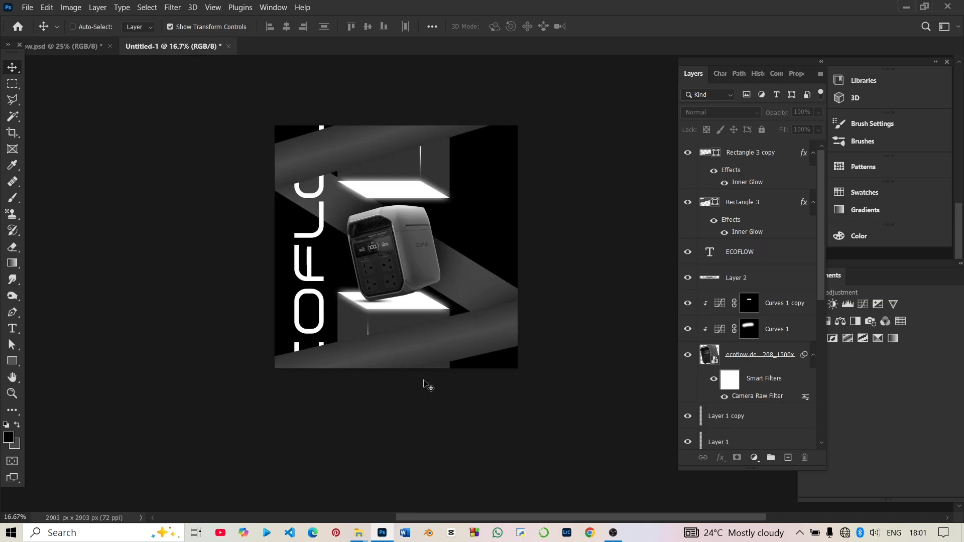
pyautogui.click(449, 352)
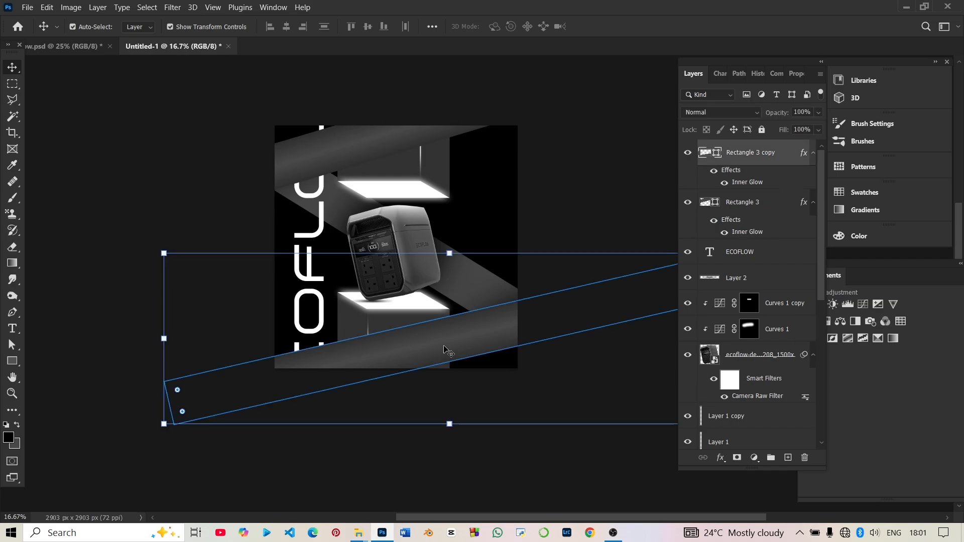
pyautogui.click(719, 458)
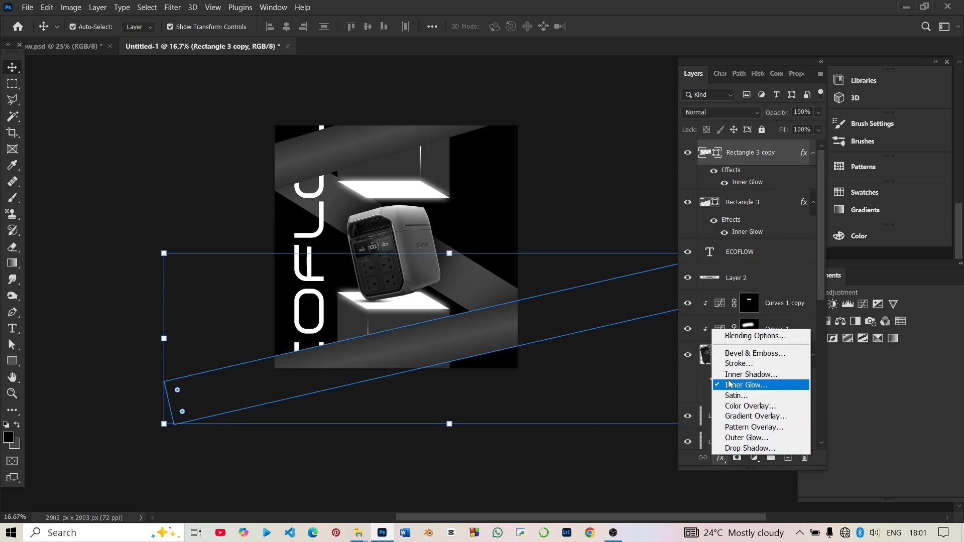
pyautogui.click(726, 439)
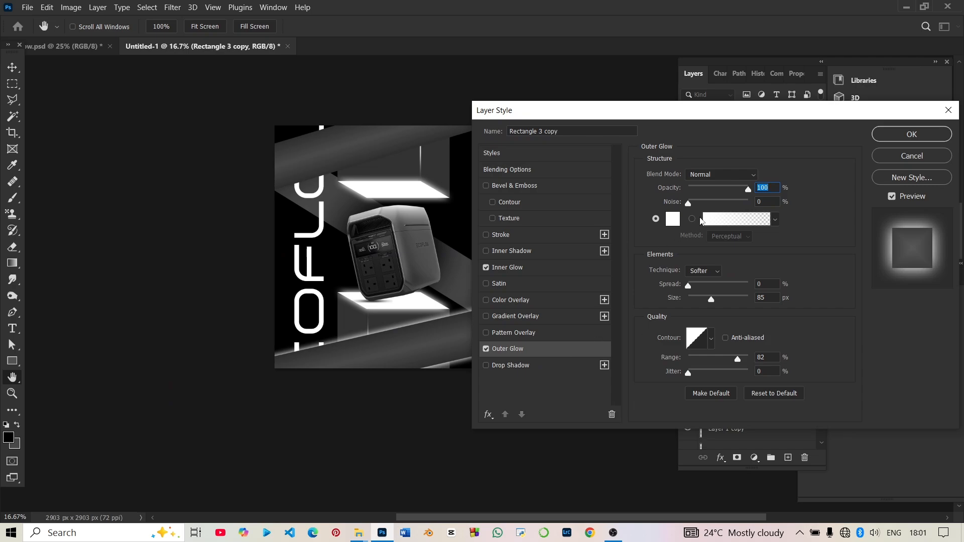
pyautogui.click(911, 134)
# Apply a white Outer Glow to the upper grey band with Normal blending, 100% opacity, 85 px size and 82% range.
pyautogui.click(402, 142)
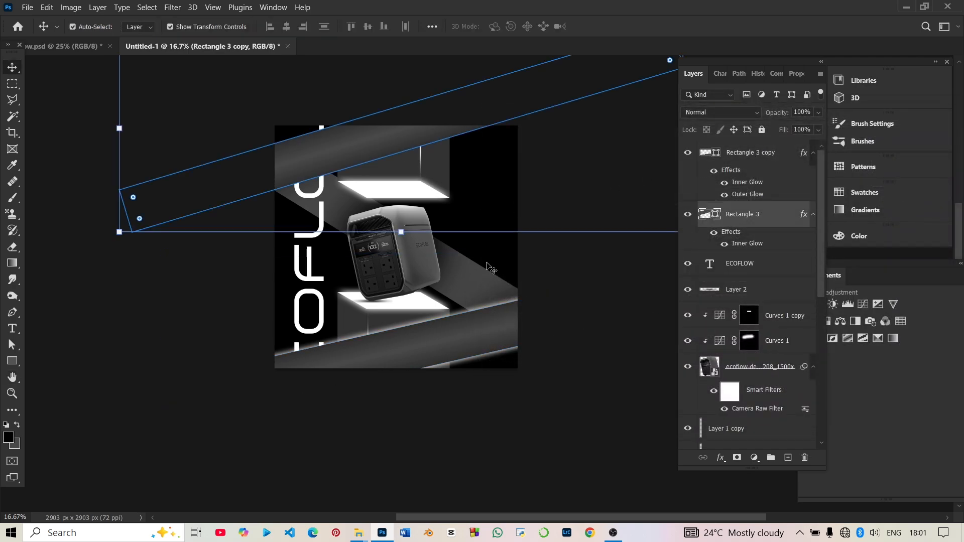
pyautogui.click(720, 457)
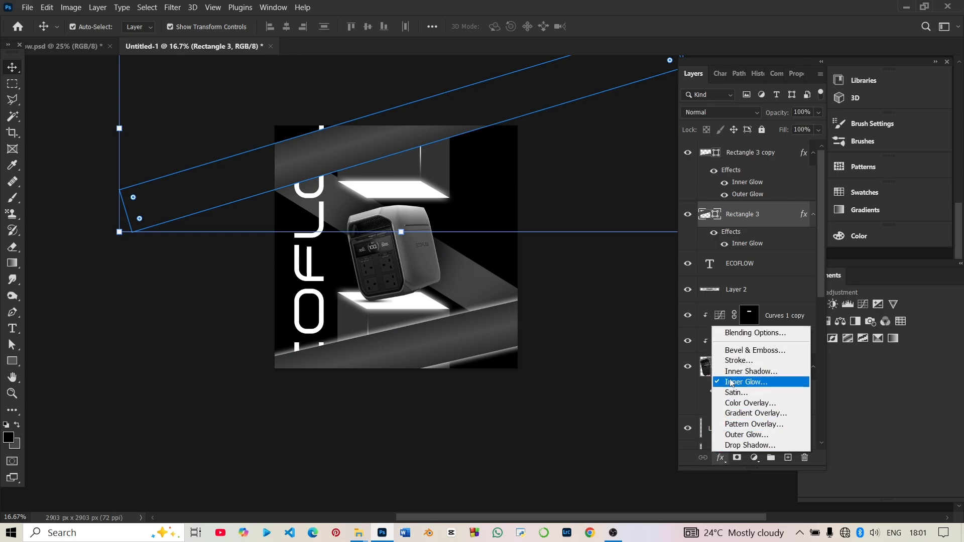
pyautogui.click(746, 436)
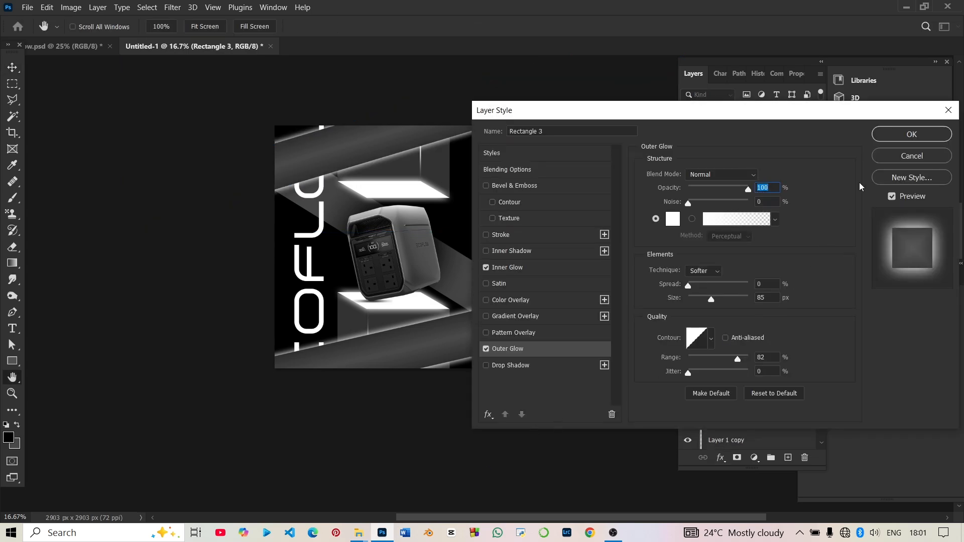
pyautogui.click(894, 133)
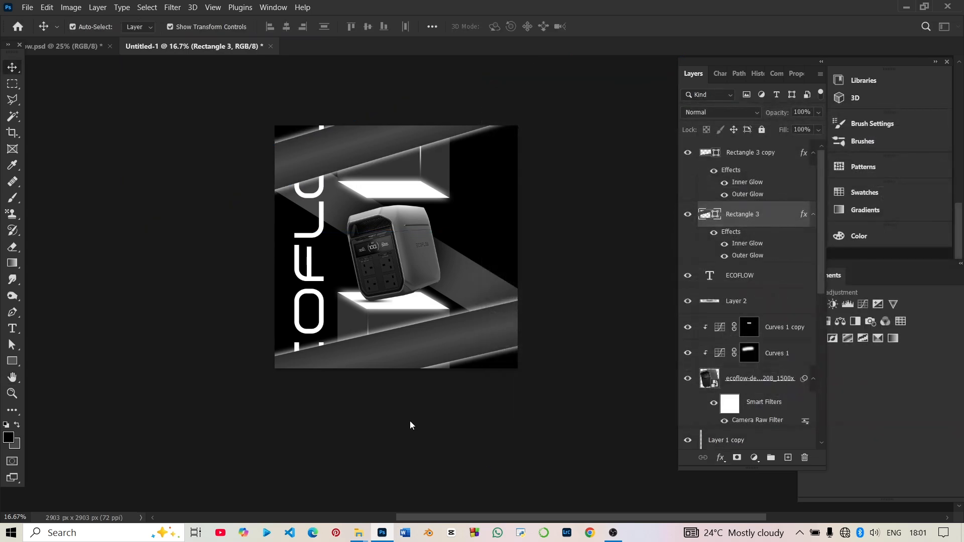
# Apply a white Outer Glow to the diagonal grey band behind the product with Normal blending, 100% opacity, 85 px size and 82% range.
pyautogui.hotkey('ctrl', 'j')
pyautogui.hotkey('ctrl', 'shift', '[')
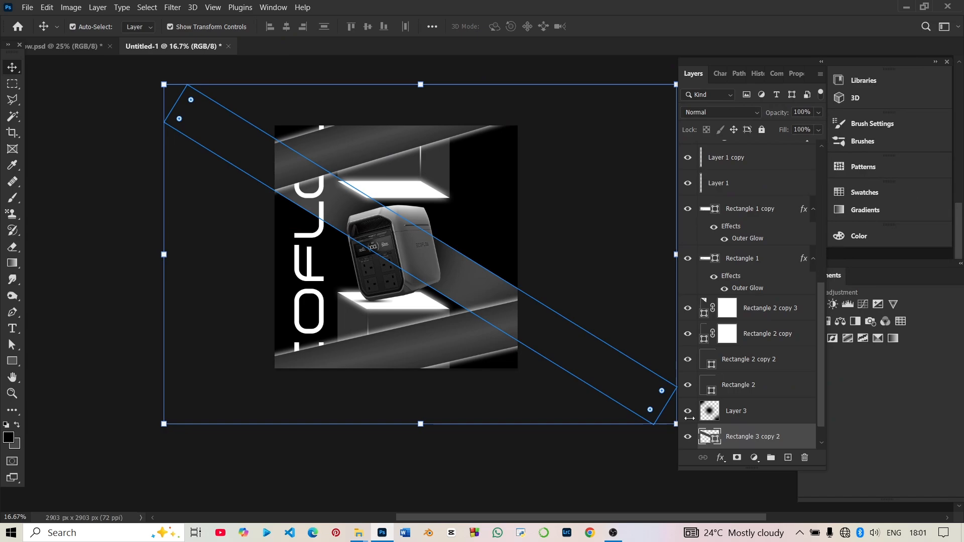
pyautogui.click(721, 458)
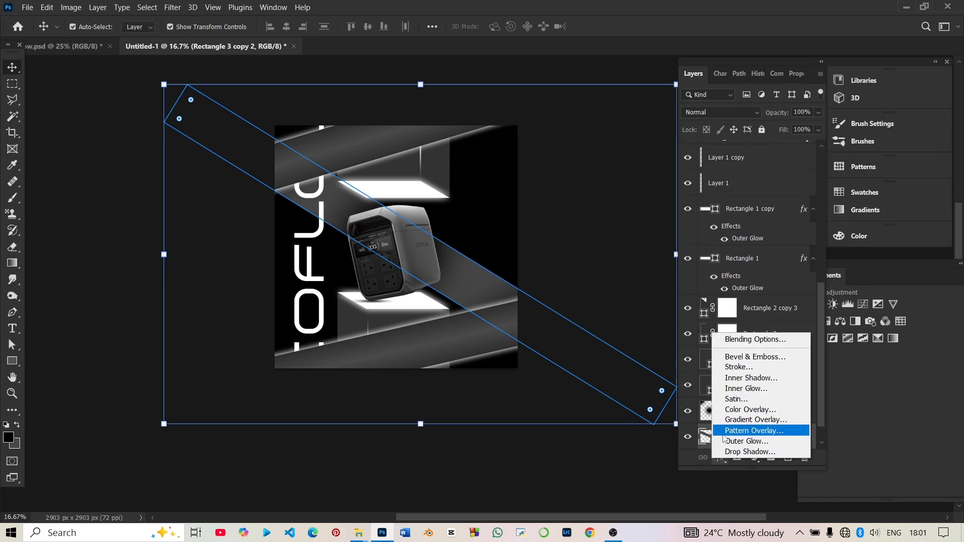
pyautogui.click(737, 440)
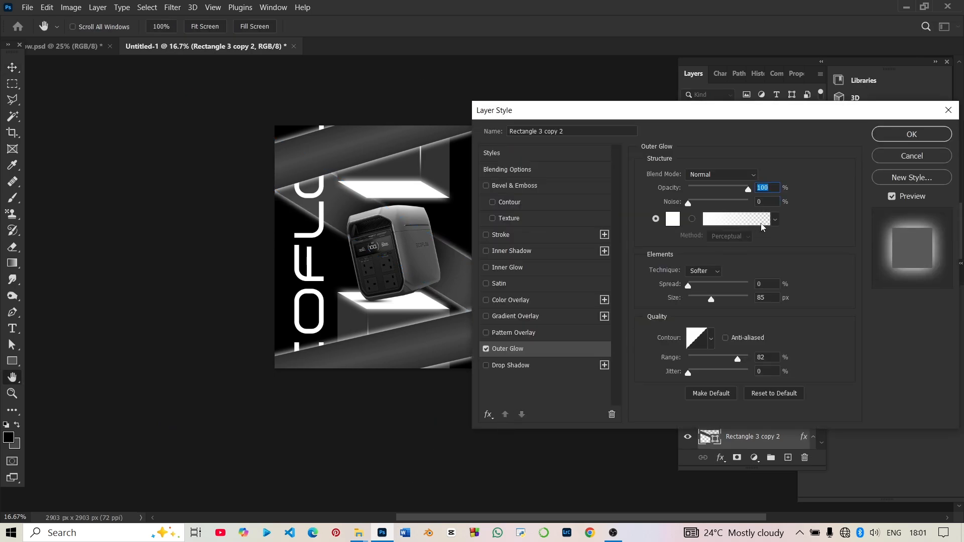
pyautogui.click(897, 137)
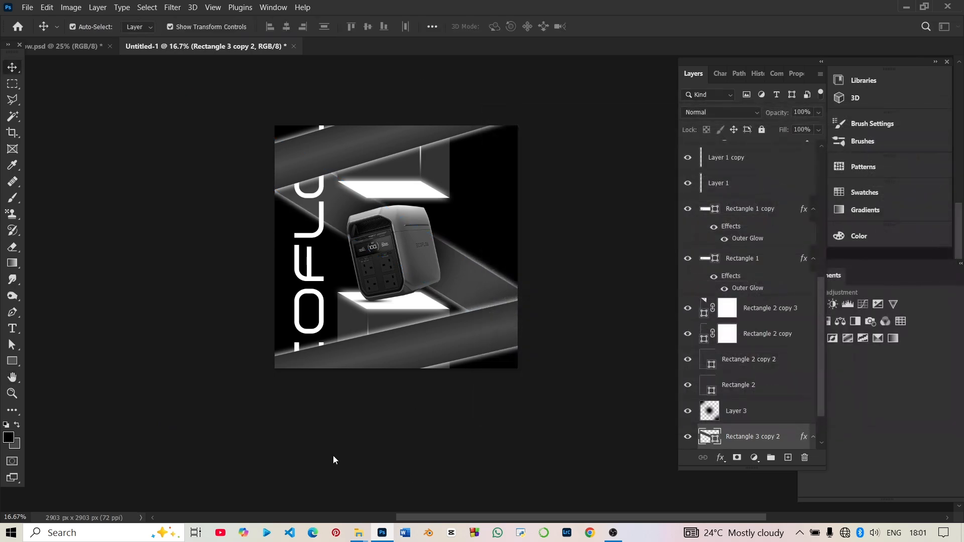
pyautogui.click(430, 470)
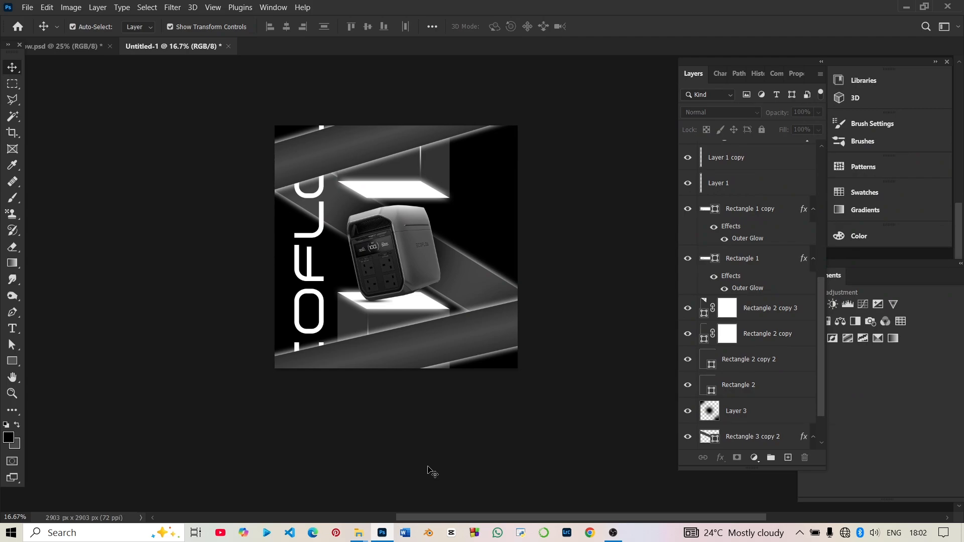
# Hide the Outer Glow effects on the lower, upper and diagonal grey bands, leaving the Inner Glows visible, and deselect all layers.
pyautogui.scroll(-2, 762, 408)
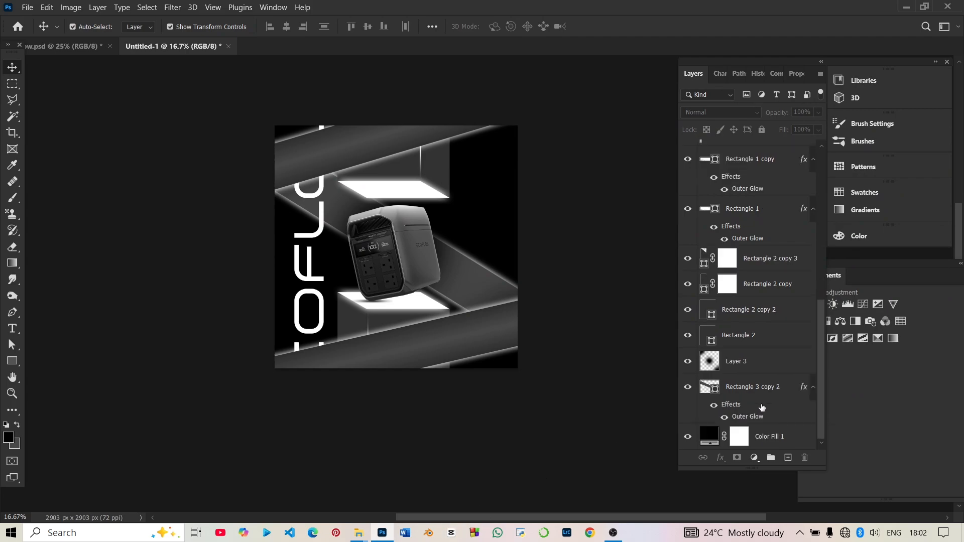
pyautogui.scroll(10, 761, 408)
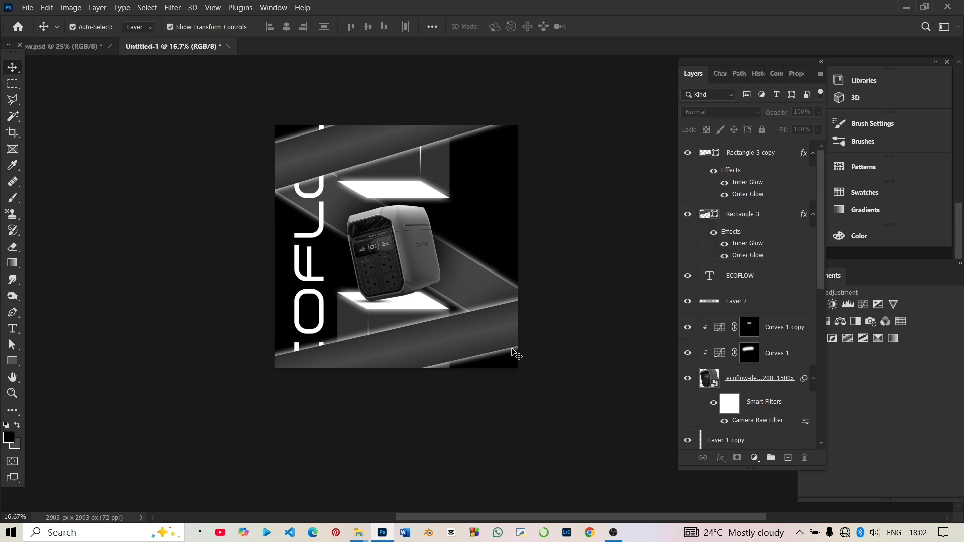
pyautogui.click(487, 339)
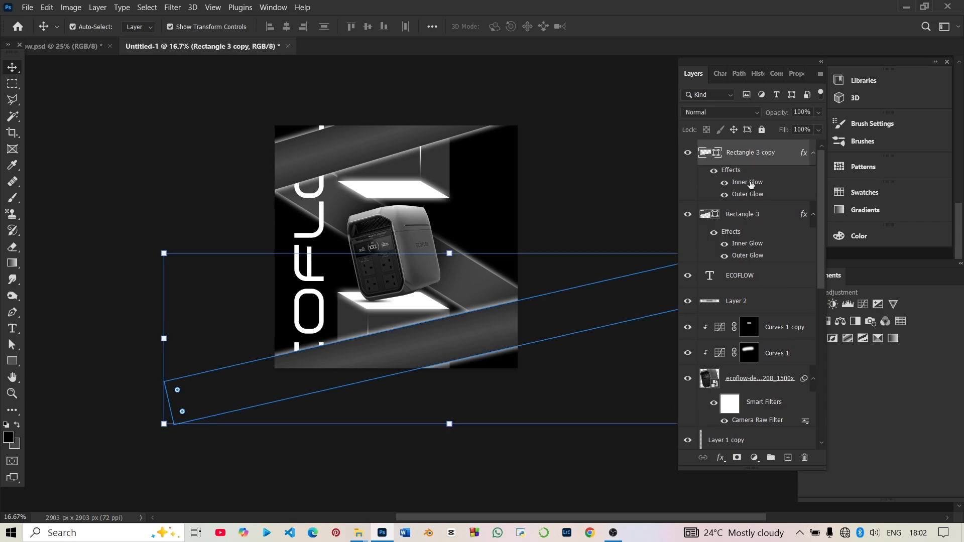
pyautogui.click(724, 197)
pyautogui.click(724, 196)
pyautogui.click(724, 255)
pyautogui.hotkey('ctrl', 'h')
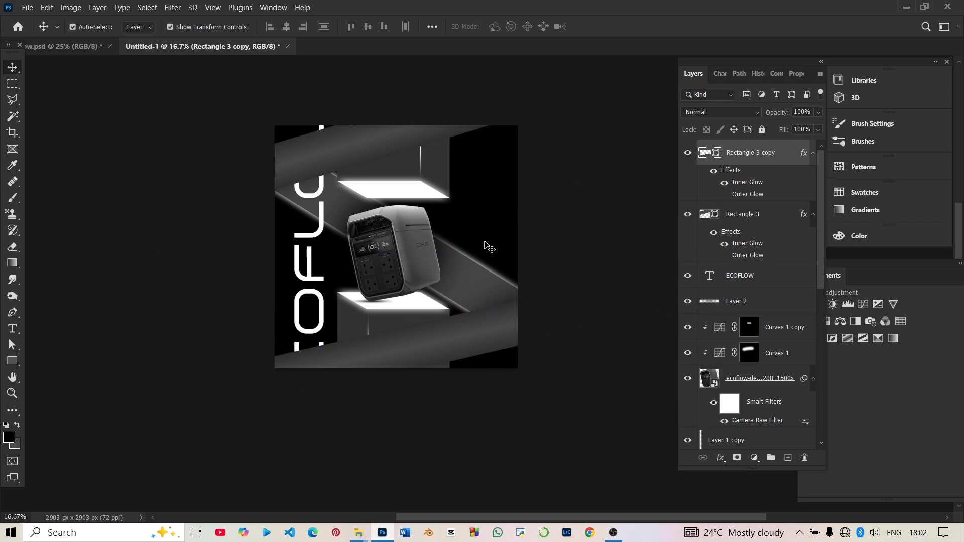
pyautogui.click(485, 243)
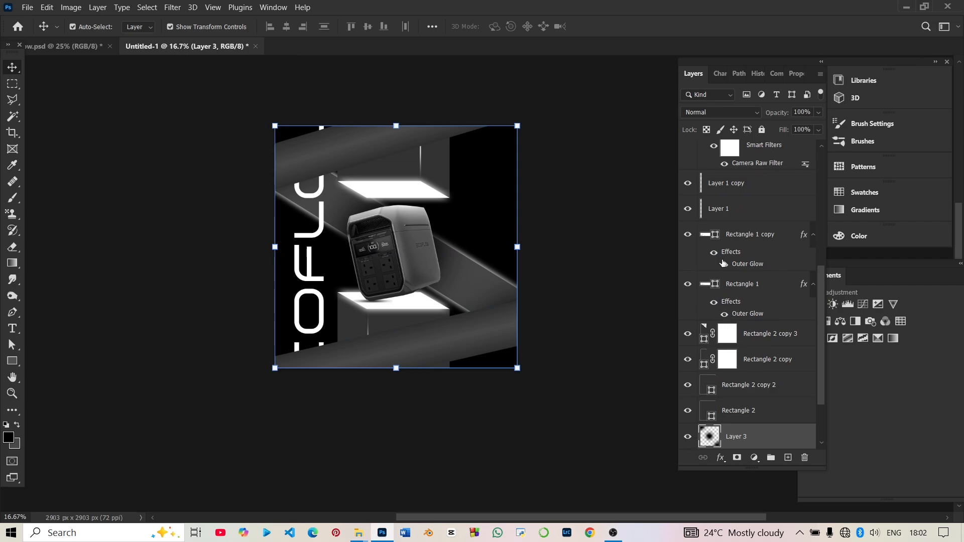
pyautogui.scroll(-3, 736, 346)
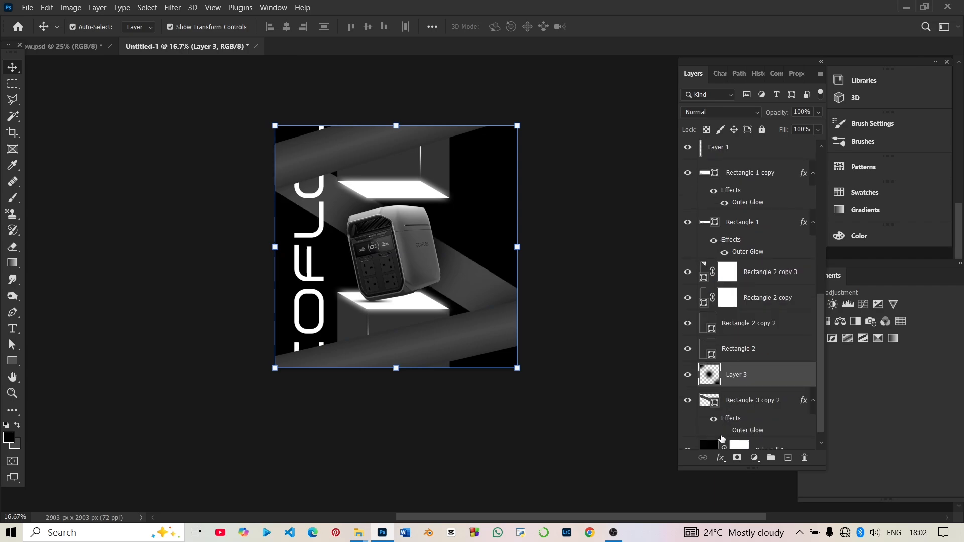
pyautogui.click(565, 439)
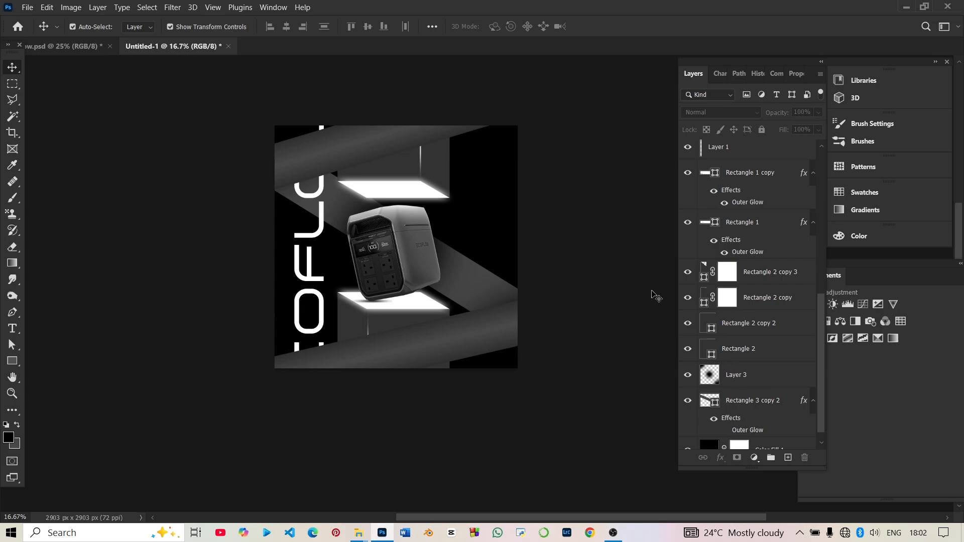
pyautogui.hscroll(3, 625, 359)
pyautogui.scroll(1, 626, 359)
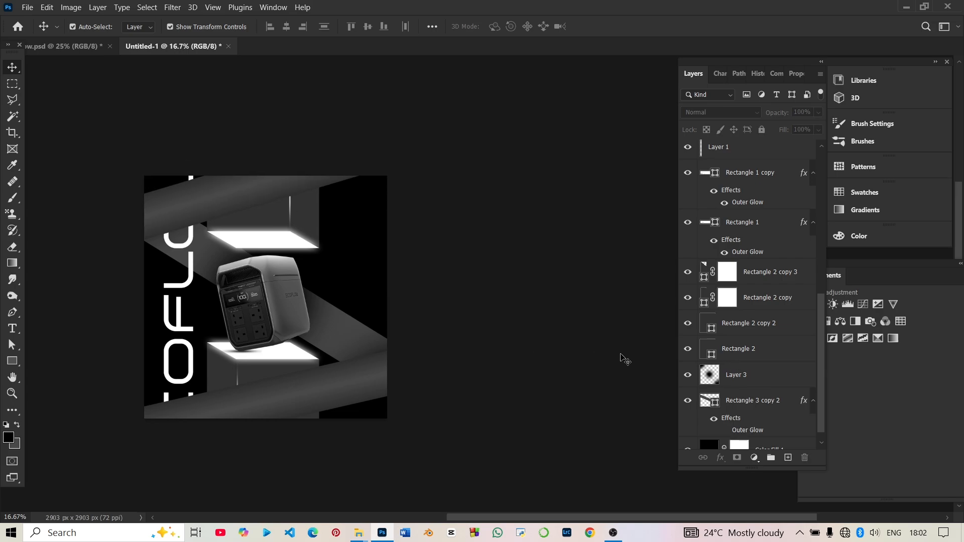
pyautogui.hscroll(-4, 625, 359)
pyautogui.hscroll(1, 626, 359)
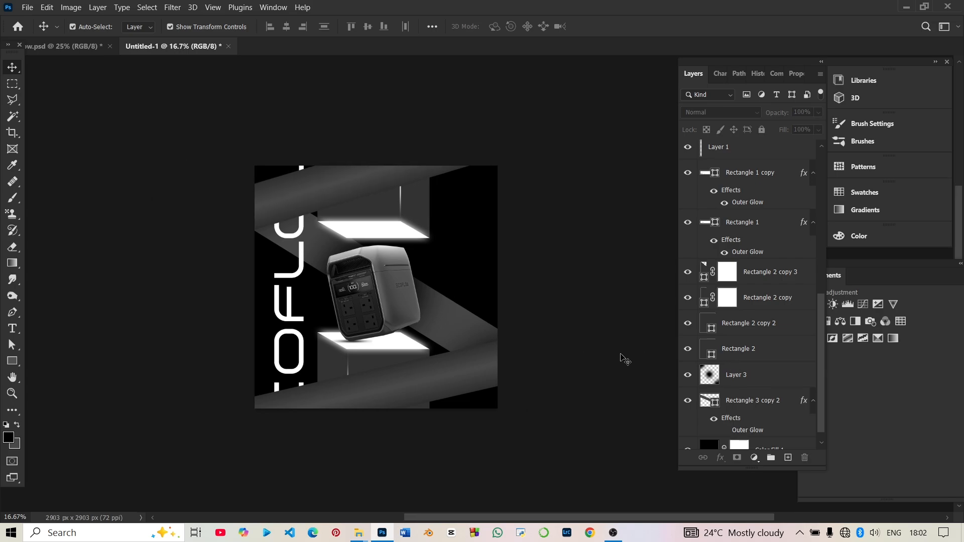
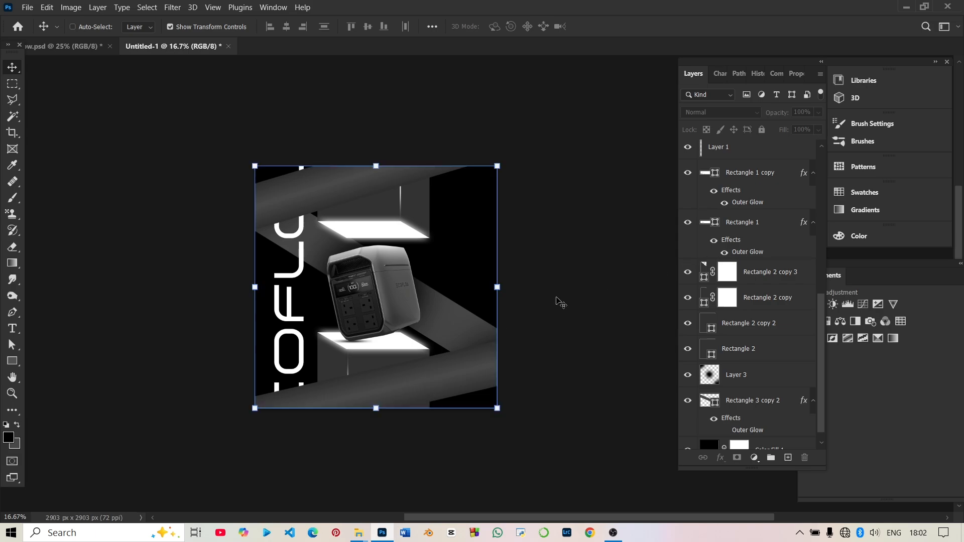
# Stamp all visible layers into a new top layer and adjust it with Camera Raw at exposure -0.60 and texture +80.
pyautogui.hotkey('ctrl', 'j')
pyautogui.scroll(10, 773, 306)
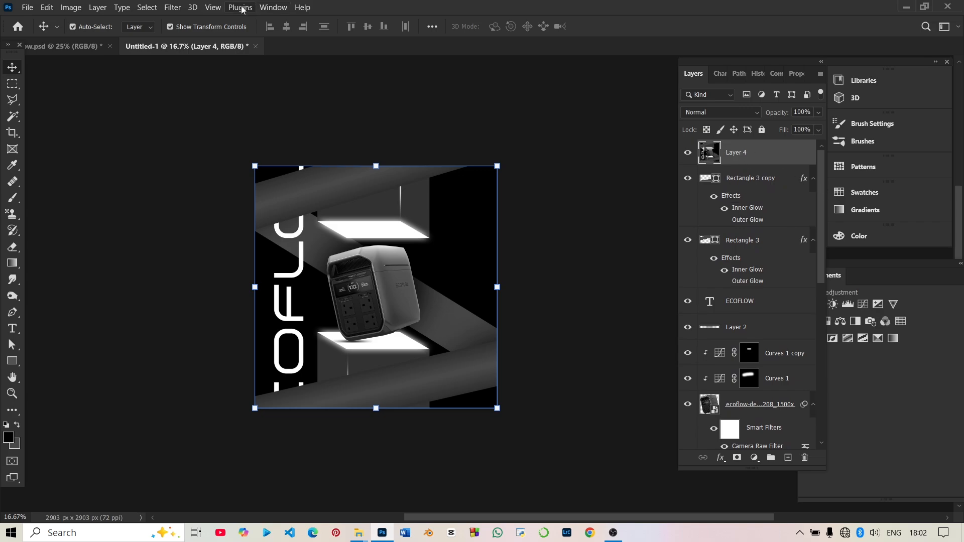
pyautogui.click(171, 8)
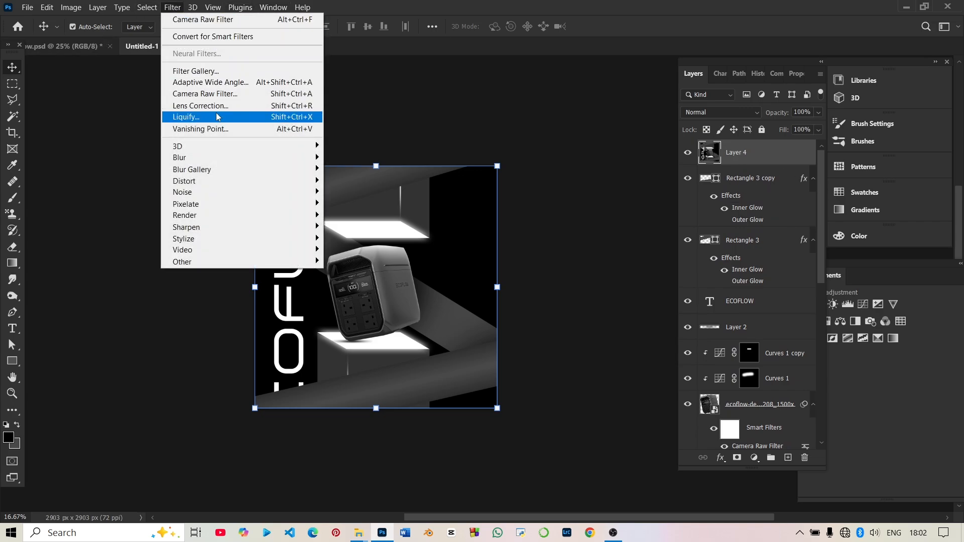
pyautogui.click(219, 95)
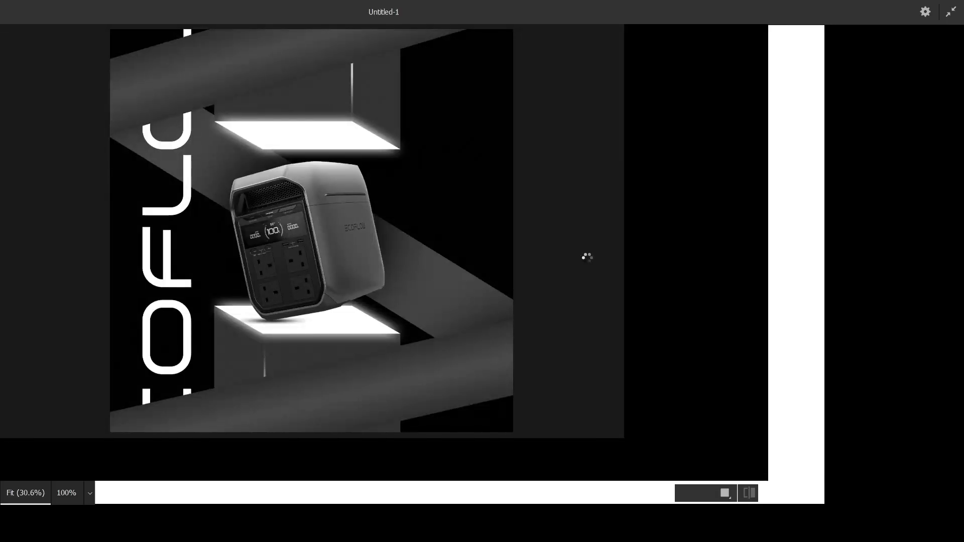
pyautogui.moveTo(850, 410); pyautogui.dragTo(853, 451)
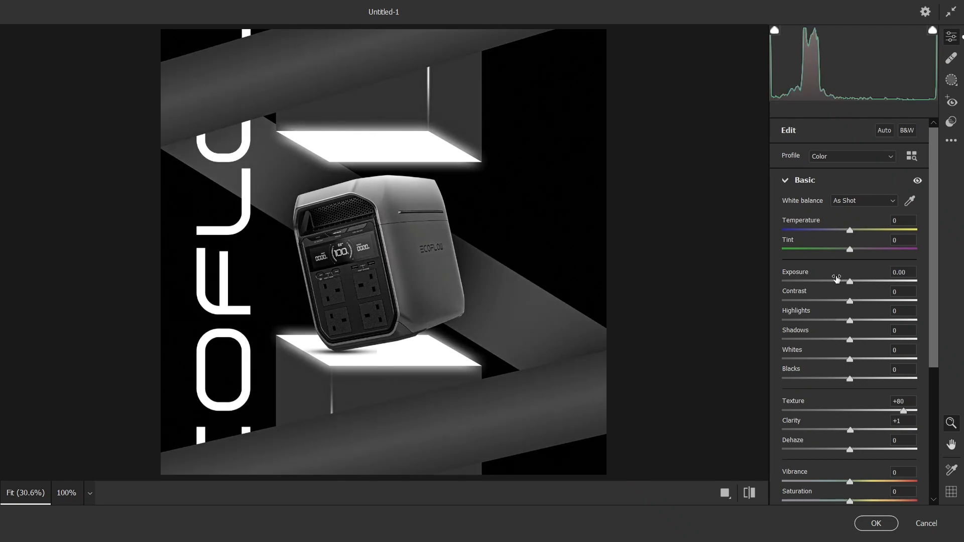
pyautogui.moveTo(836, 279); pyautogui.dragTo(843, 284)
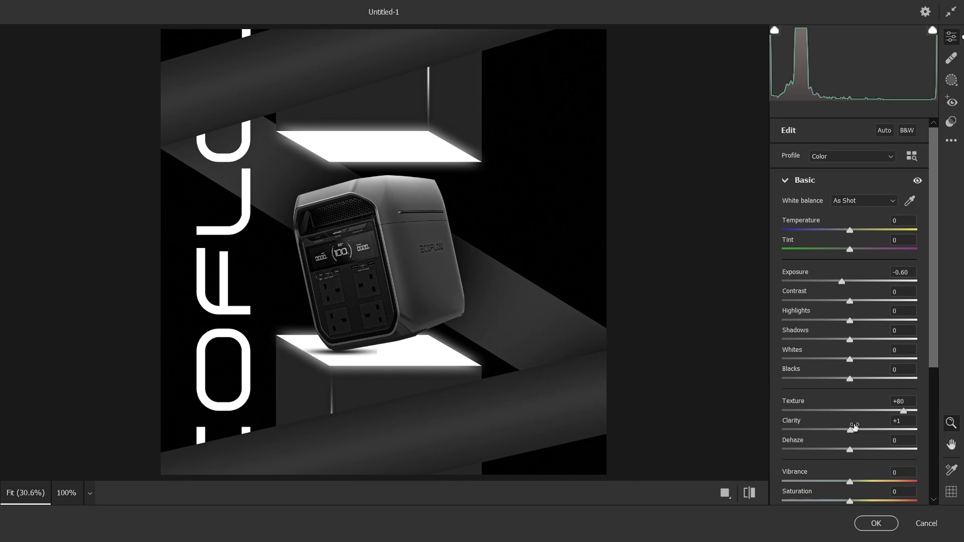
pyautogui.moveTo(850, 430)
pyautogui.mouseDown()
pyautogui.moveTo(869, 431)
pyautogui.moveTo(851, 431)
pyautogui.mouseUp()
pyautogui.moveTo(850, 481); pyautogui.dragTo(875, 478)
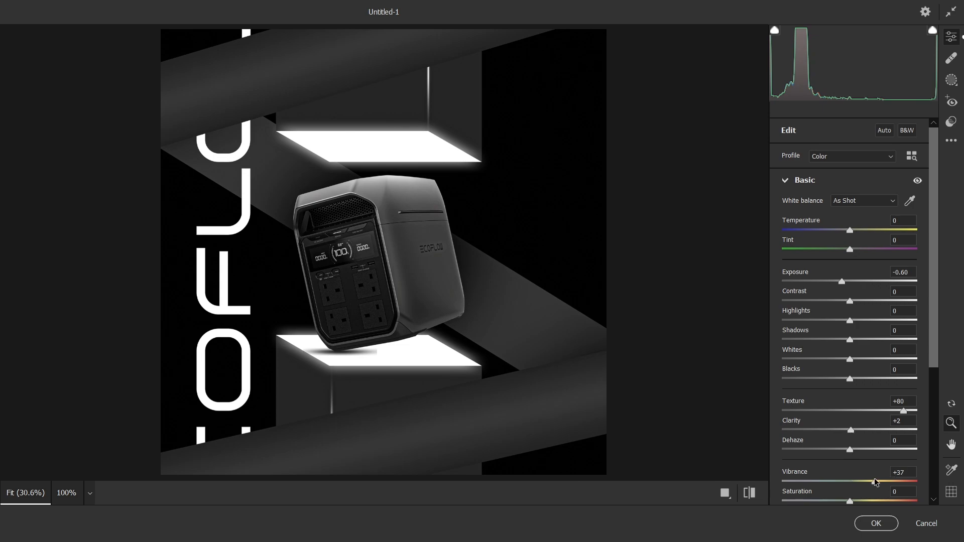
pyautogui.click(873, 528)
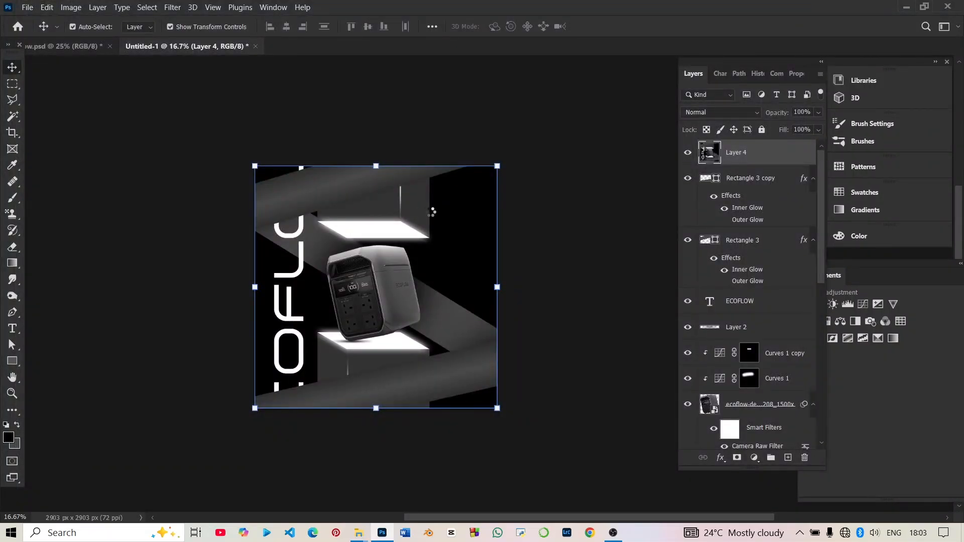
# Examine the whole flyer with all layers deselected, fitted and centred in the view, to judge the Camera Raw result.
pyautogui.click(595, 371)
pyautogui.hscroll(3, 596, 370)
pyautogui.hscroll(-4, 596, 371)
pyautogui.hscroll(4, 599, 372)
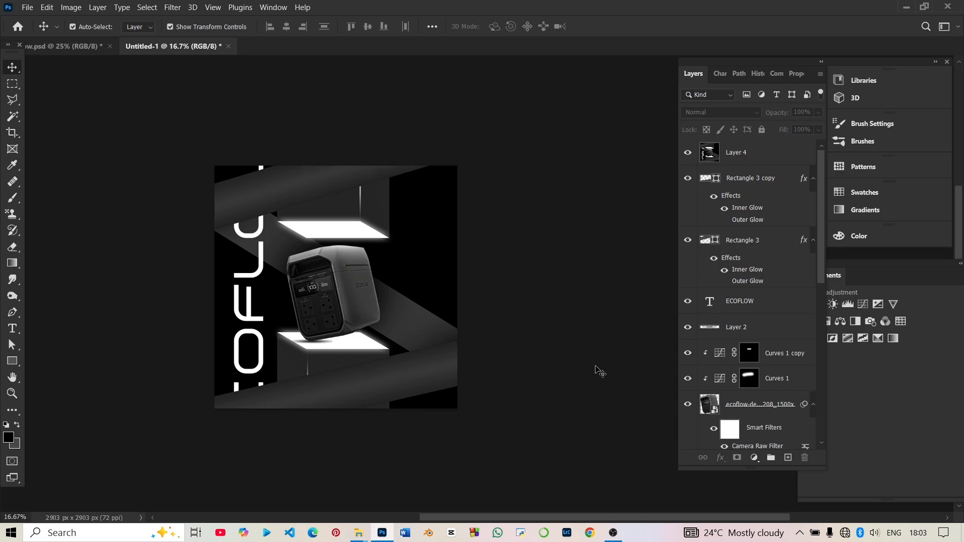
pyautogui.scroll(-1, 499, 317)
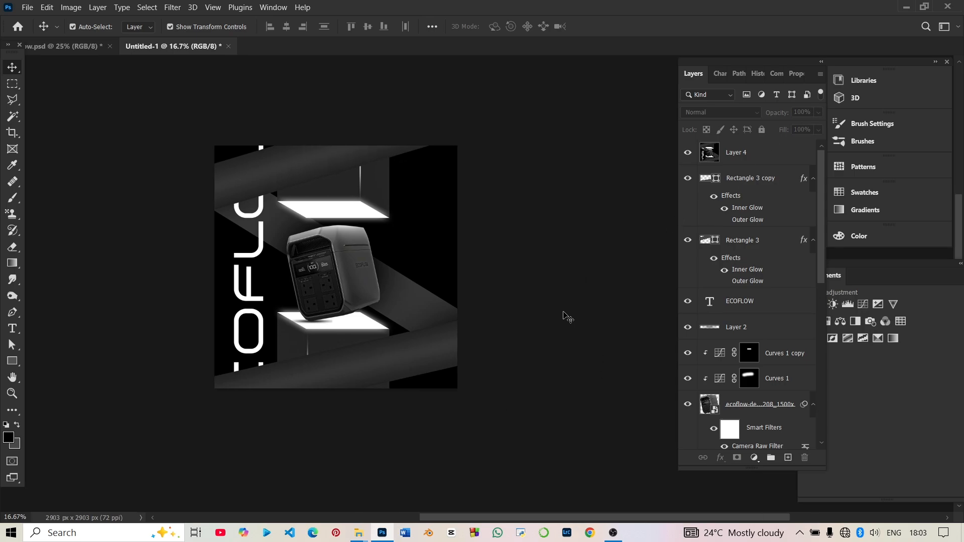
pyautogui.scroll(1, 563, 313)
pyautogui.rightClick(450, 289)
pyautogui.click(746, 154)
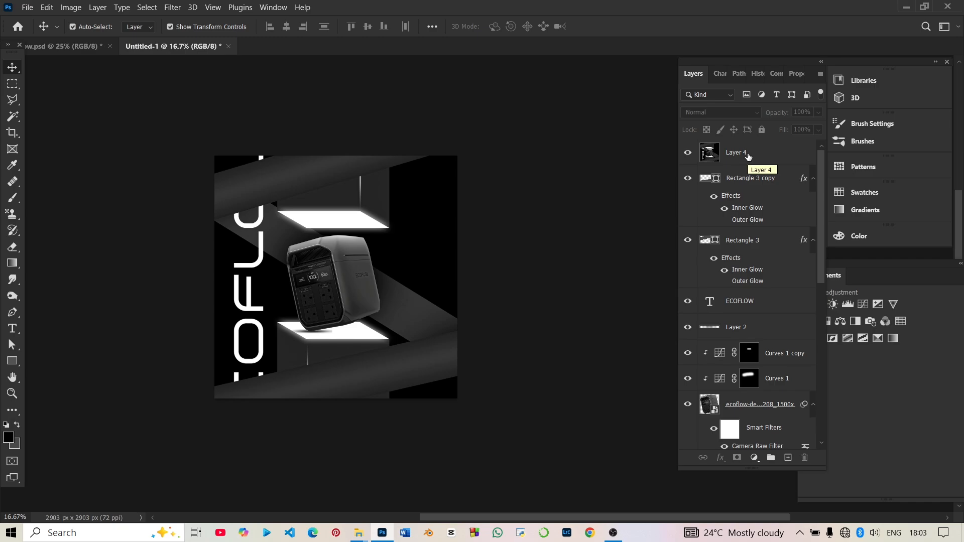
pyautogui.hotkey('ctrl', '0')
pyautogui.click(748, 154)
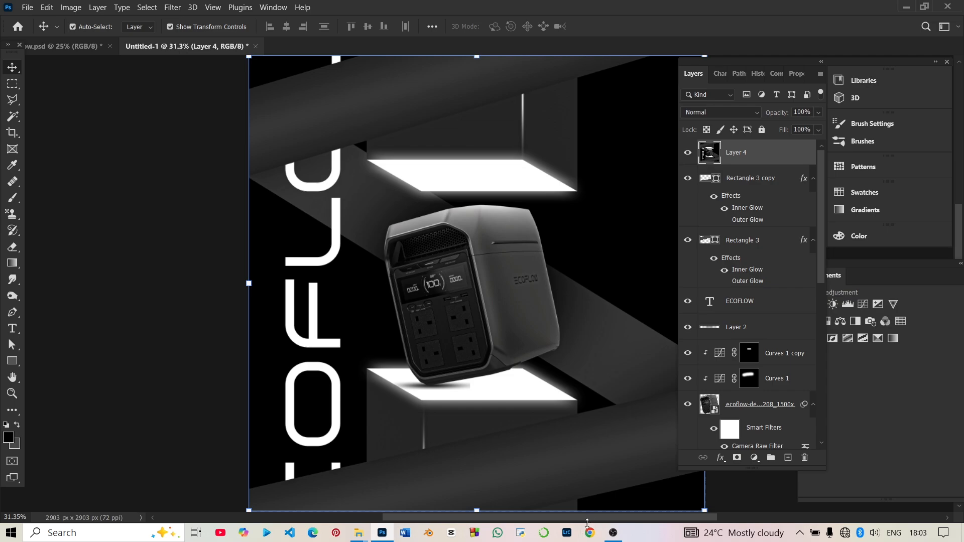
pyautogui.moveTo(588, 520); pyautogui.dragTo(631, 523)
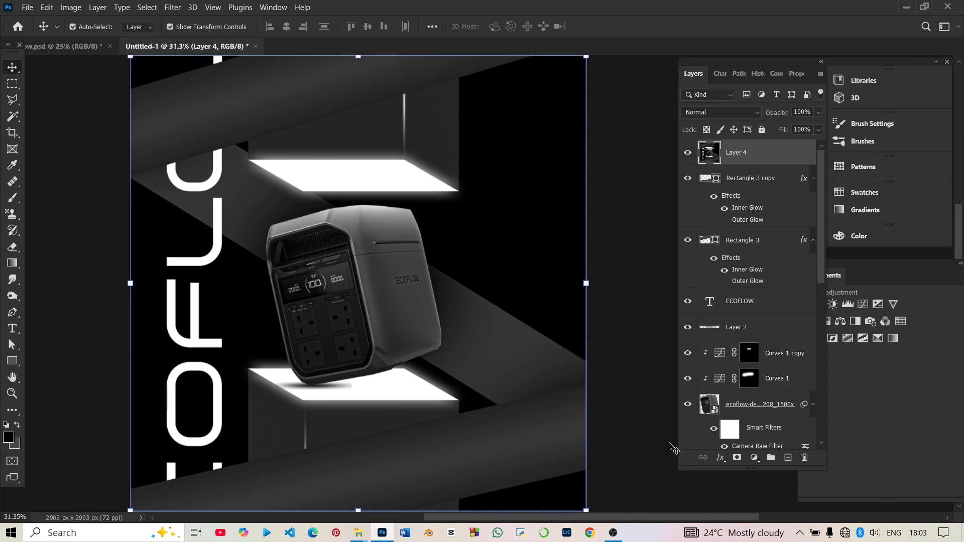
pyautogui.click(639, 442)
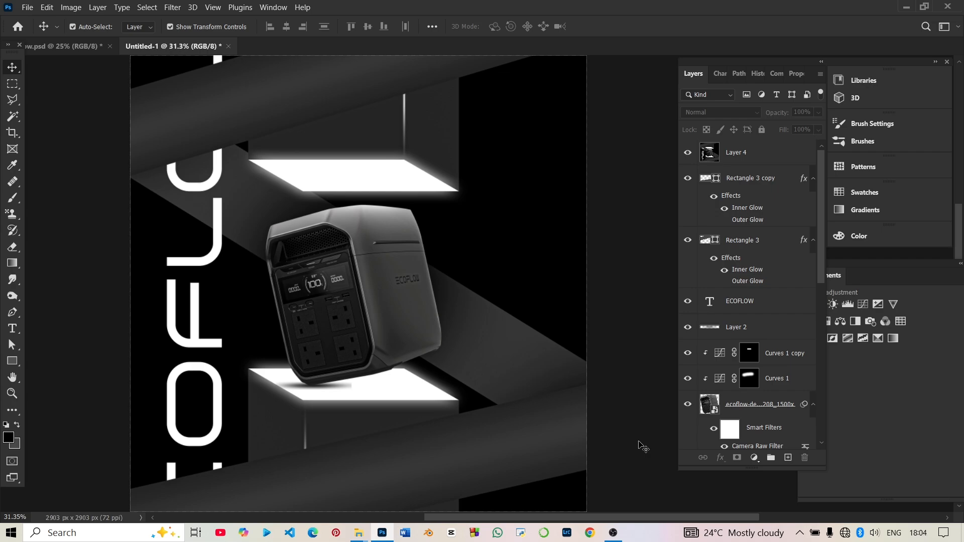
# Duplicate the merged Layer 4 and apply the Glass filter with distortion 10, smoothness 3, Frosted texture and 100% scaling.
pyautogui.click(745, 148)
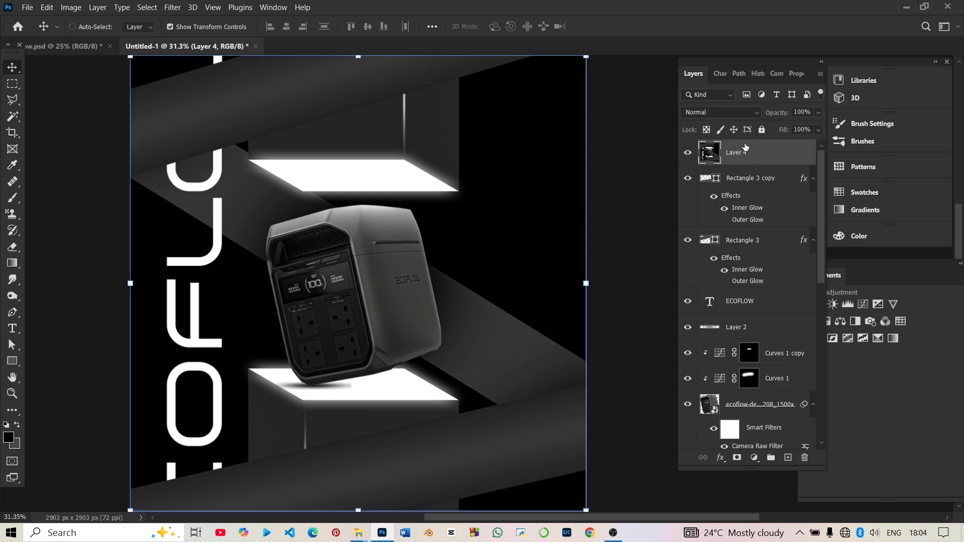
pyautogui.hotkey('ctrl', 'j')
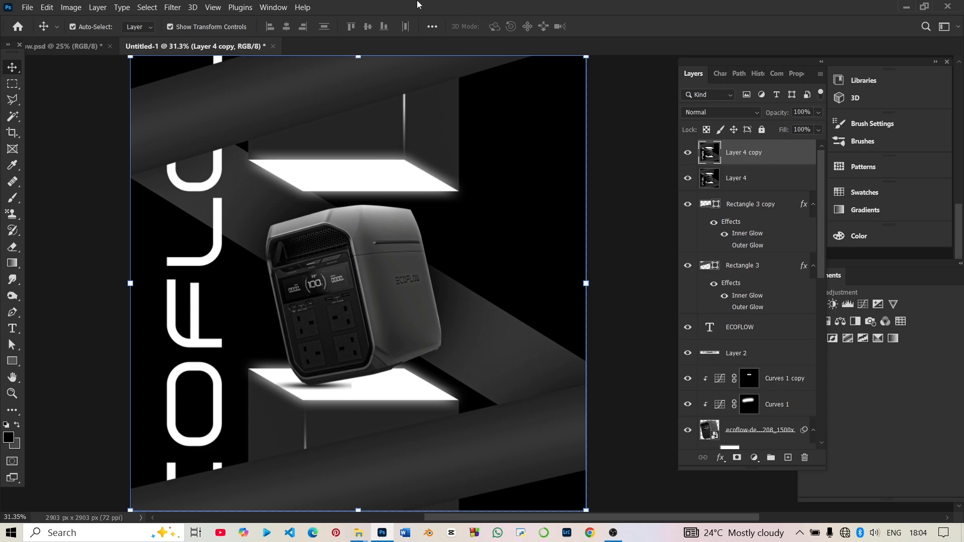
pyautogui.click(172, 8)
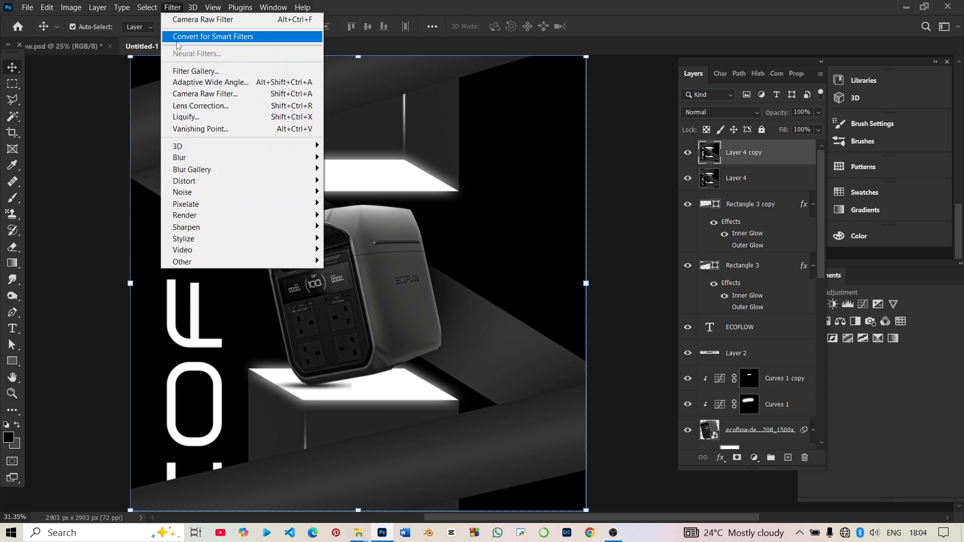
pyautogui.click(183, 75)
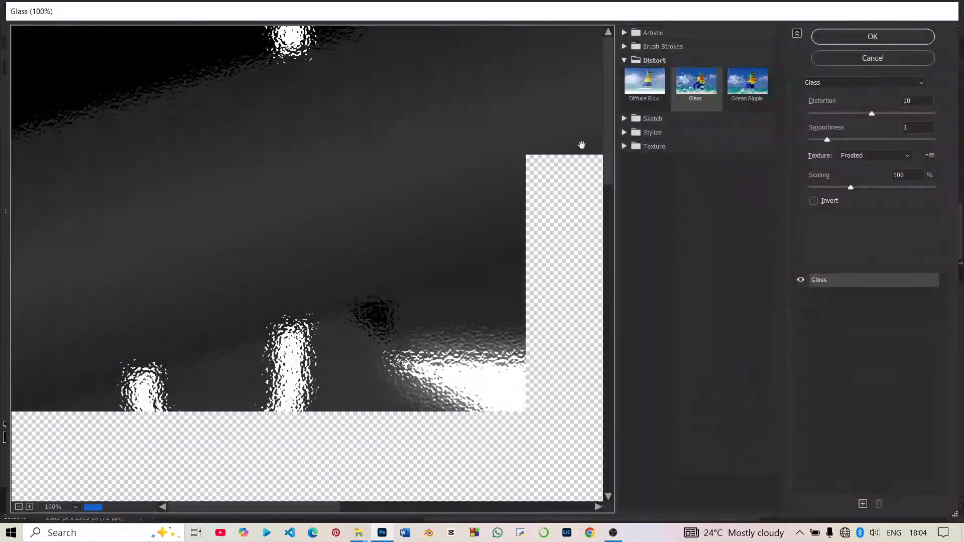
pyautogui.click(625, 60)
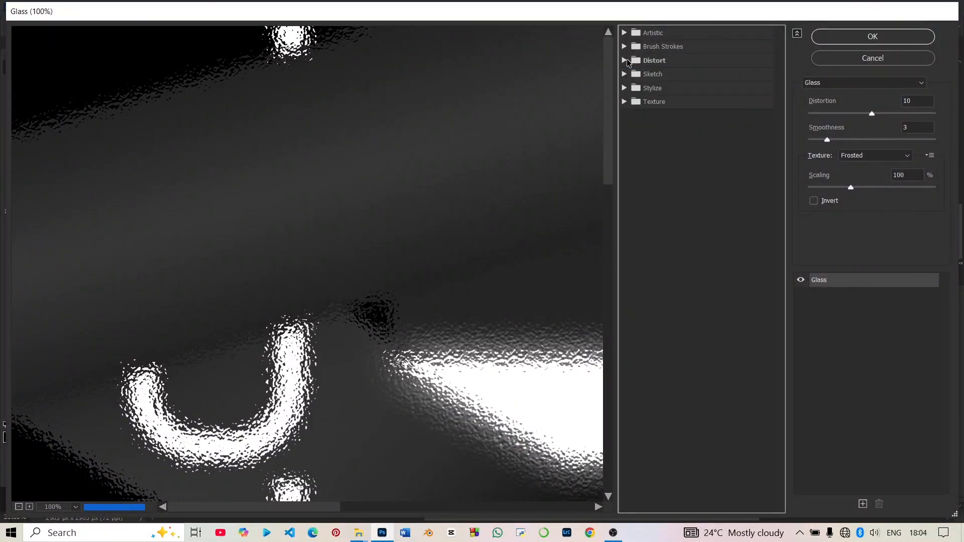
pyautogui.click(626, 60)
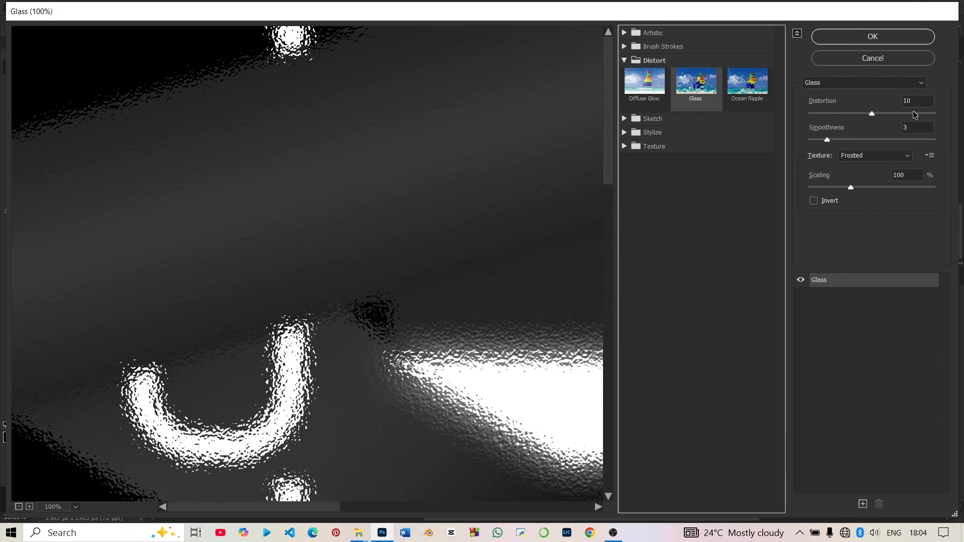
pyautogui.click(873, 38)
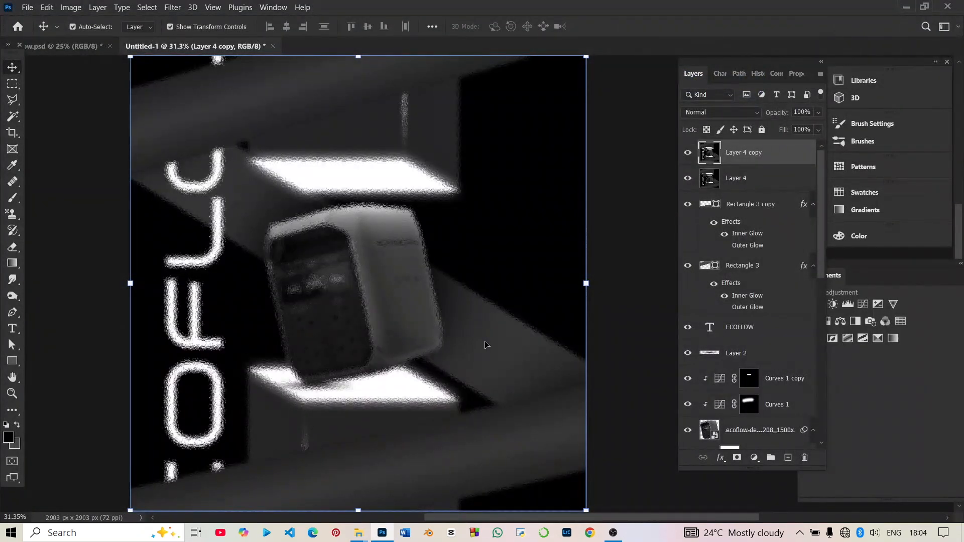
# Add a layer mask to the Glass-filtered copy and paint black over the product with a soft 1400 px brush to reveal it sharp.
pyautogui.hotkey('ctrl', '-')
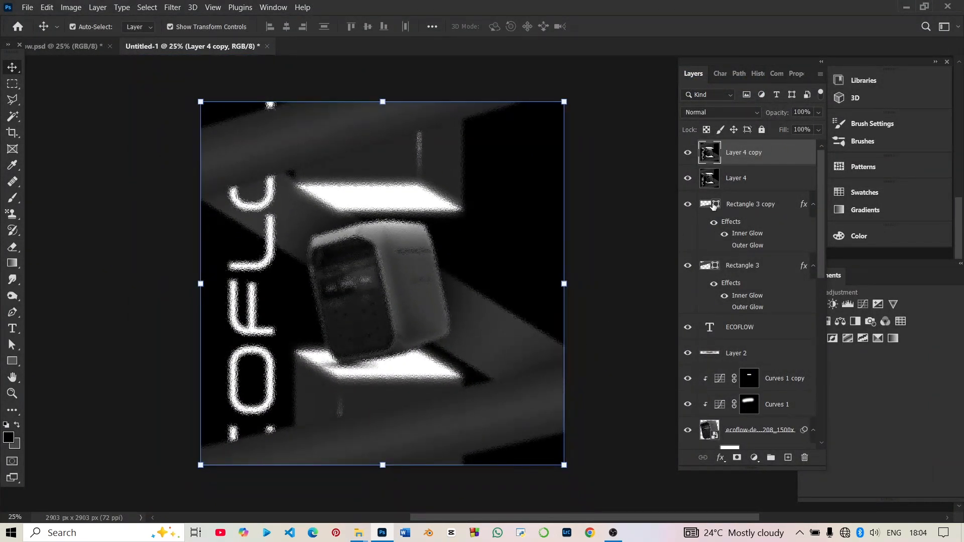
pyautogui.click(773, 179)
pyautogui.click(759, 161)
pyautogui.click(759, 181)
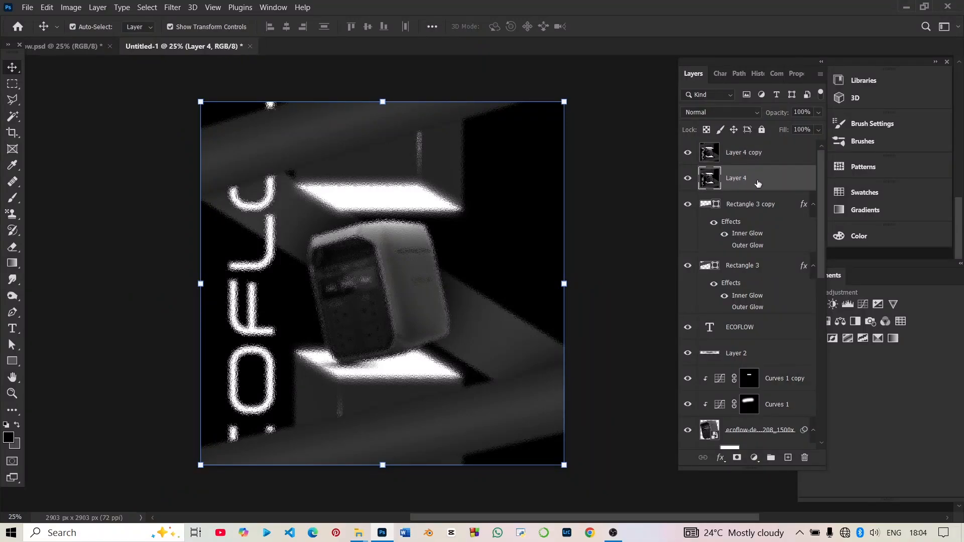
pyautogui.click(759, 161)
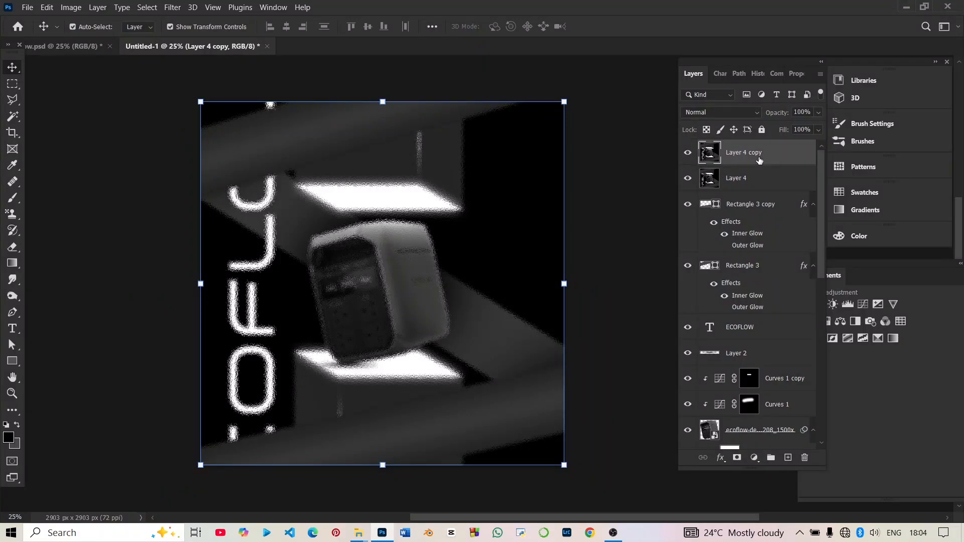
pyautogui.click(13, 198)
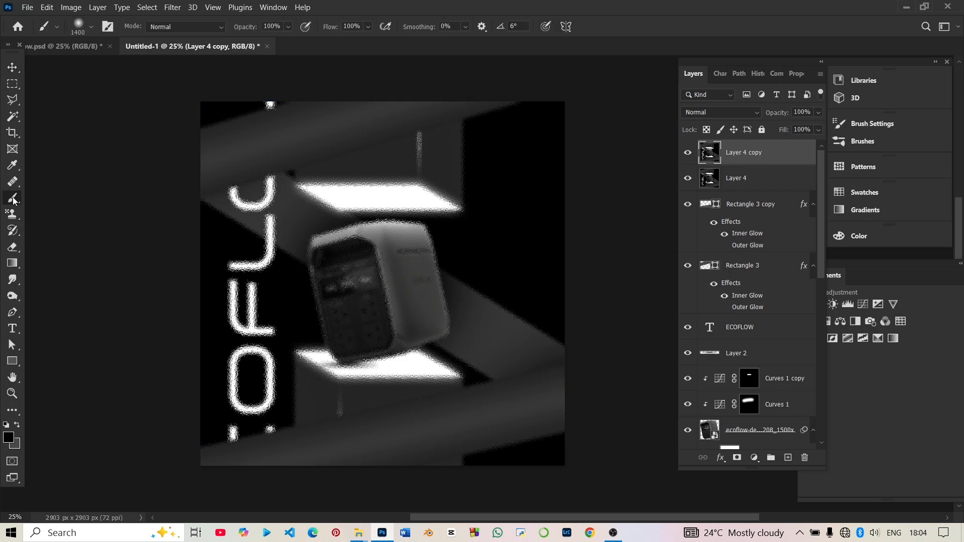
pyautogui.click(737, 458)
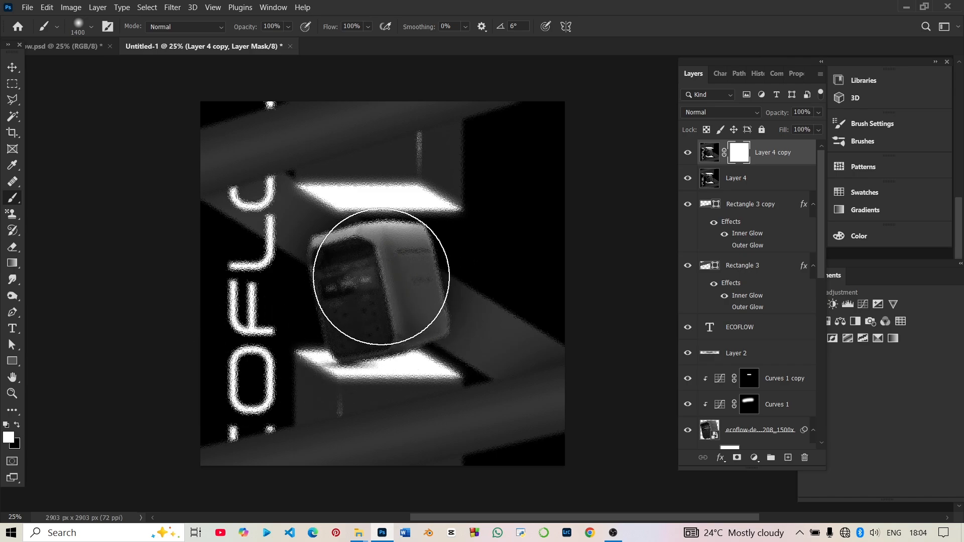
pyautogui.click(19, 427)
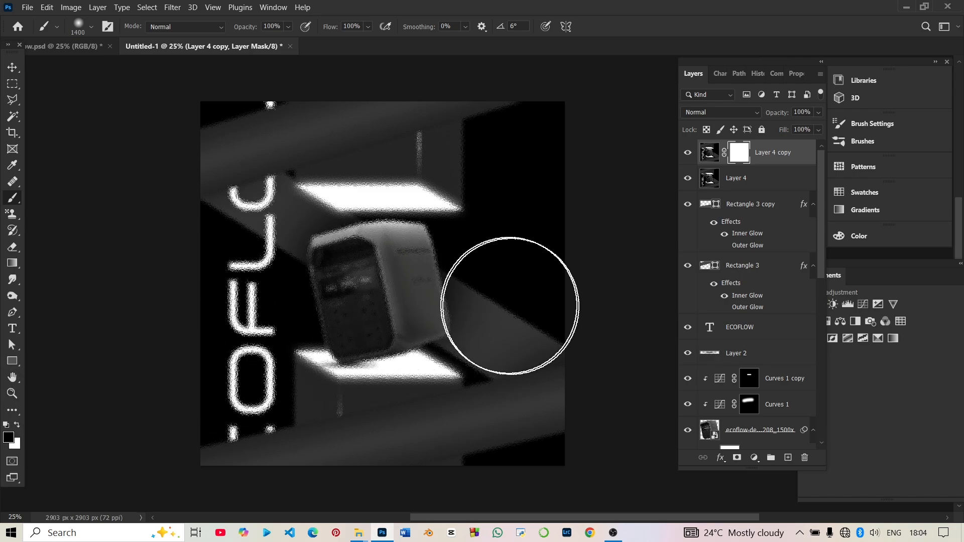
pyautogui.click(372, 289)
pyautogui.moveTo(371, 289)
pyautogui.mouseDown()
pyautogui.moveTo(391, 304)
pyautogui.moveTo(390, 278)
pyautogui.moveTo(339, 286)
pyautogui.moveTo(360, 307)
pyautogui.moveTo(475, 336)
pyautogui.moveTo(470, 399)
pyautogui.moveTo(401, 331)
pyautogui.moveTo(416, 301)
pyautogui.moveTo(409, 293)
pyautogui.moveTo(365, 291)
pyautogui.mouseUp()
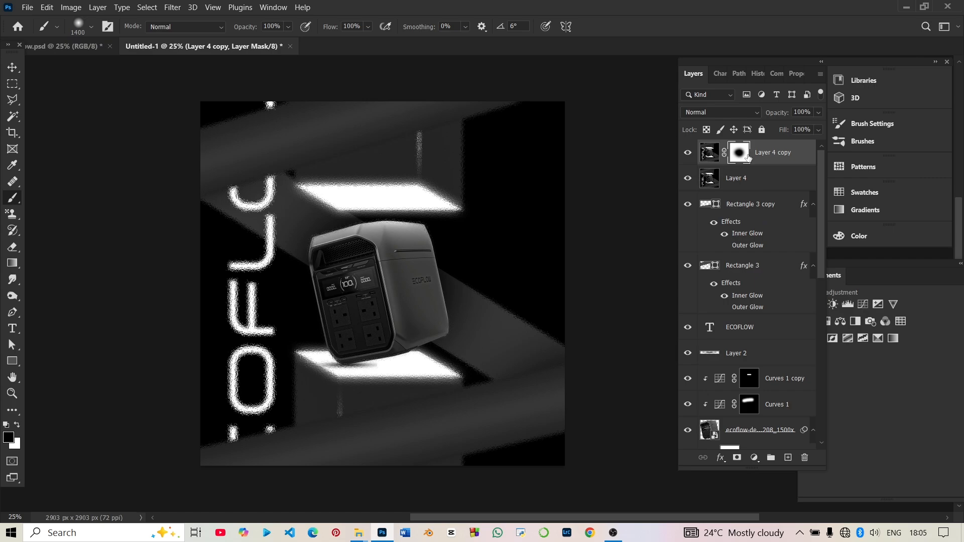
# Compare the flyer with Layer 4 hidden and shown, leaving it visible, and deselect all layers.
pyautogui.click(688, 179)
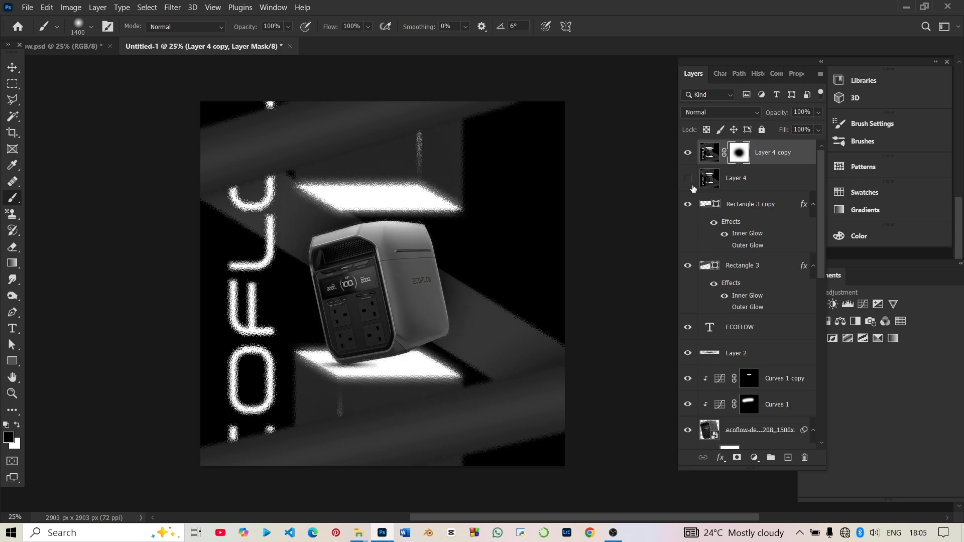
pyautogui.click(688, 178)
pyautogui.click(692, 186)
pyautogui.click(693, 187)
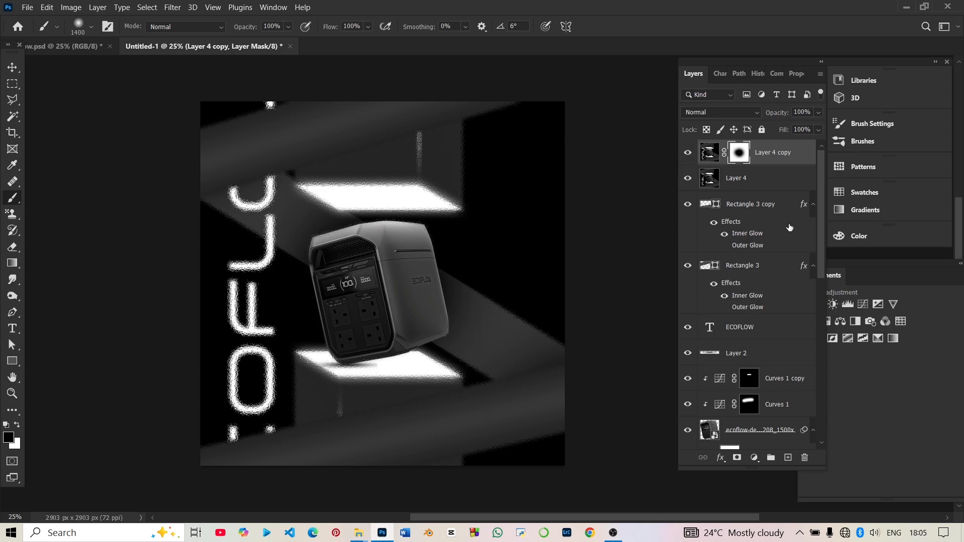
pyautogui.click(12, 69)
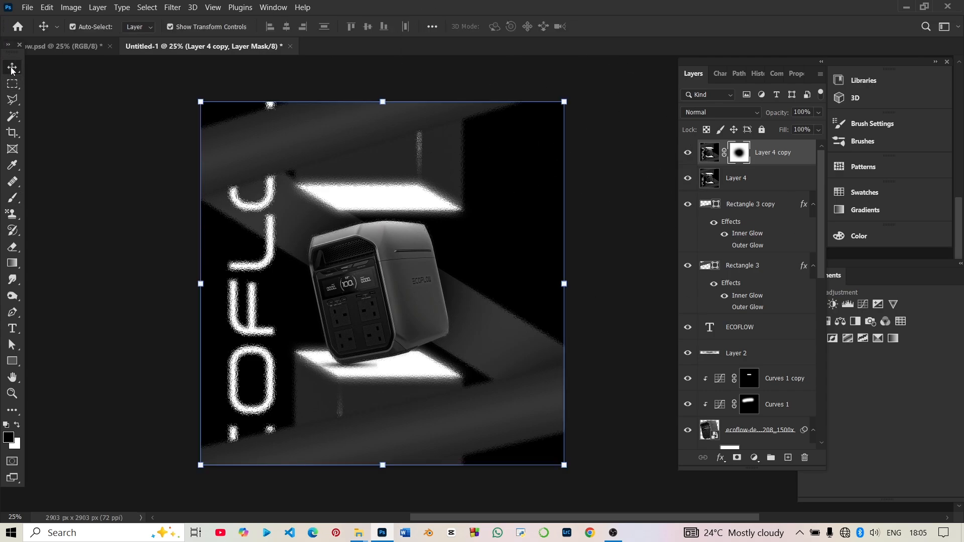
pyautogui.click(86, 307)
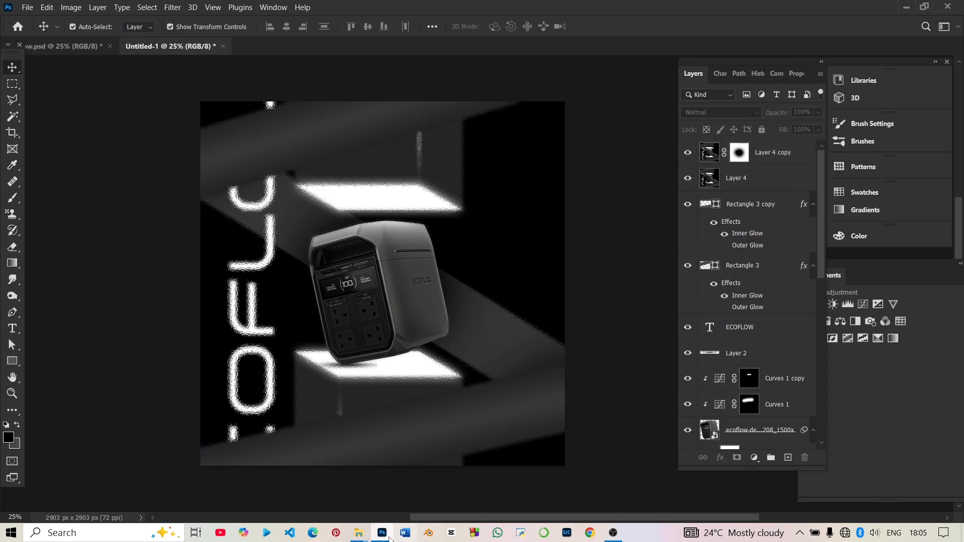
# Place the white Press-Pixels logo from the Xpresspixels folder, scaled small and horizontal in the flyer's lower-right corner, and deselect it.
pyautogui.moveTo(359, 532)
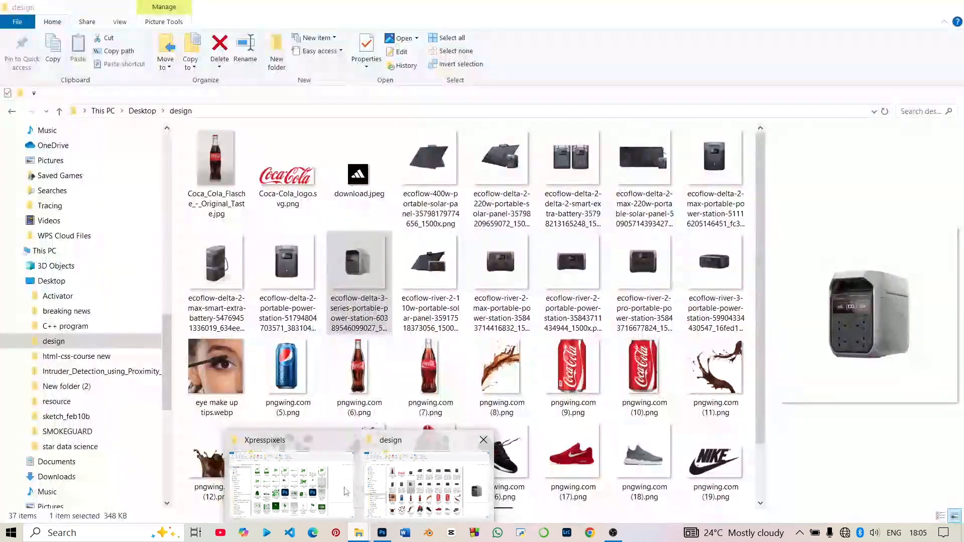
pyautogui.click(337, 488)
pyautogui.moveTo(737, 243); pyautogui.dragTo(551, 290)
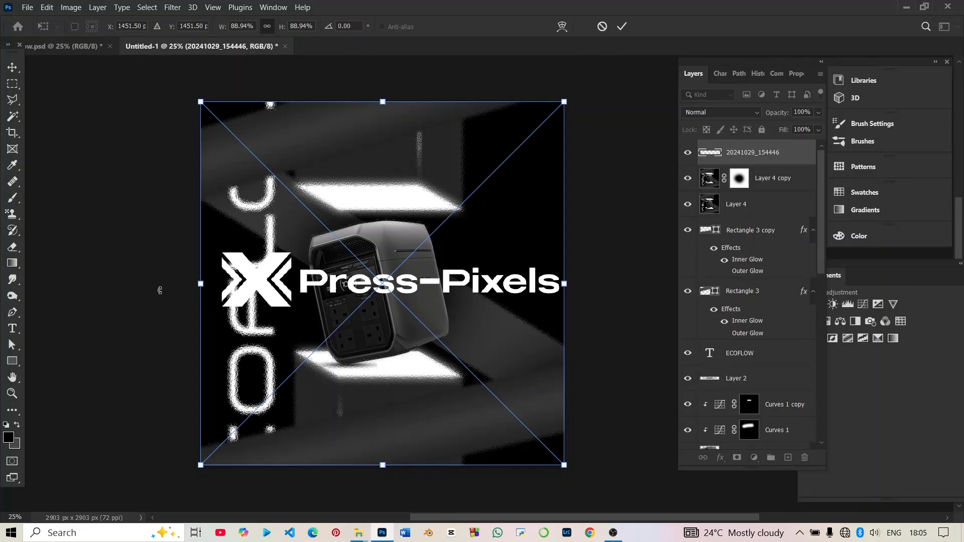
pyautogui.moveTo(159, 291); pyautogui.dragTo(457, 176)
pyautogui.moveTo(387, 146); pyautogui.dragTo(516, 448)
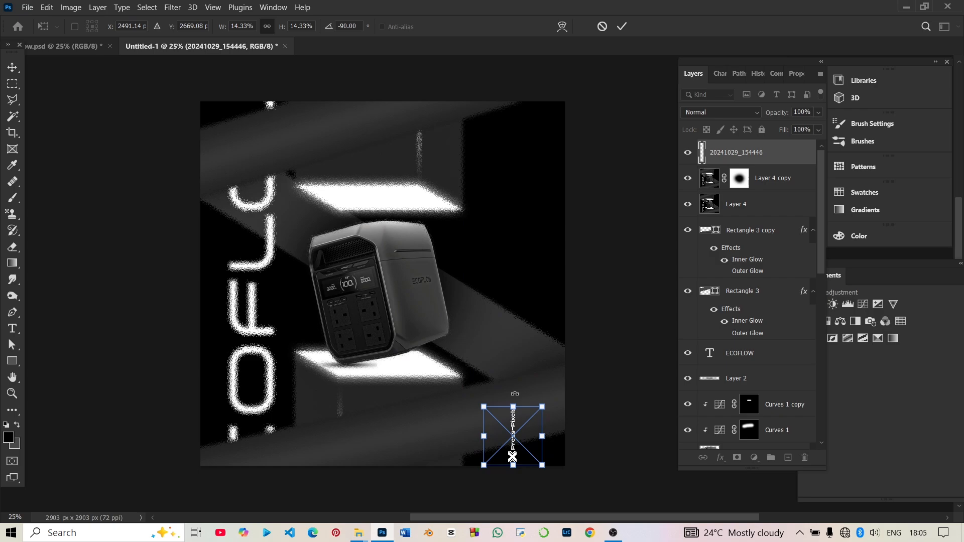
pyautogui.moveTo(515, 393); pyautogui.dragTo(497, 456)
pyautogui.press('Return')
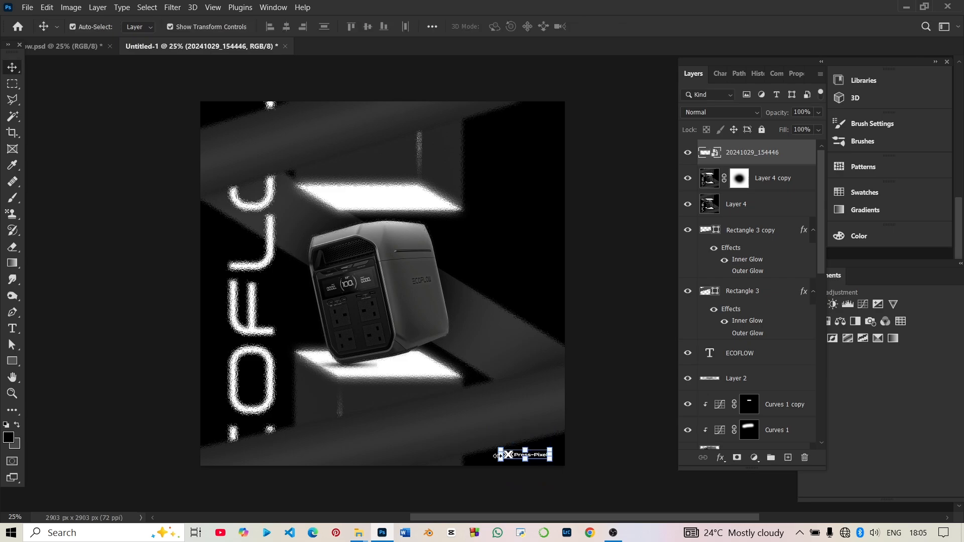
pyautogui.click(631, 270)
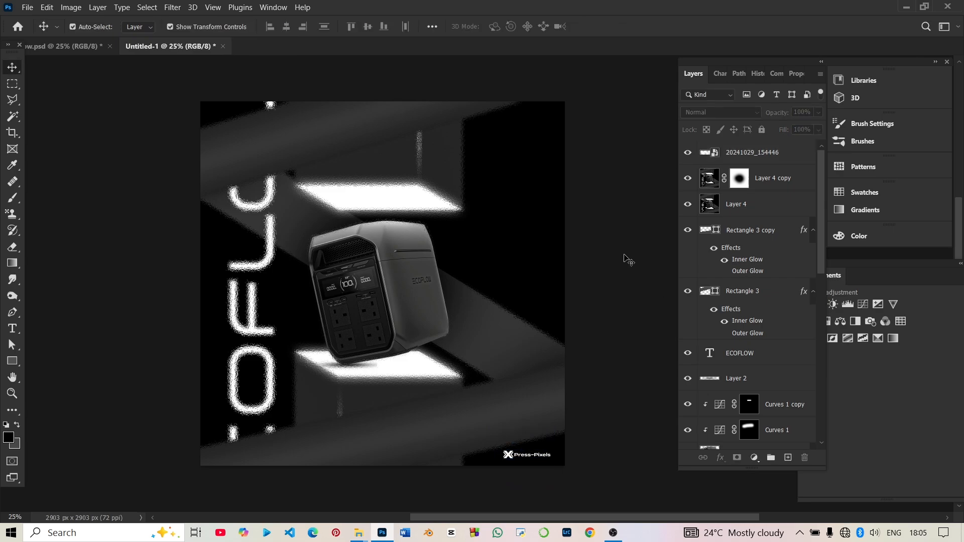